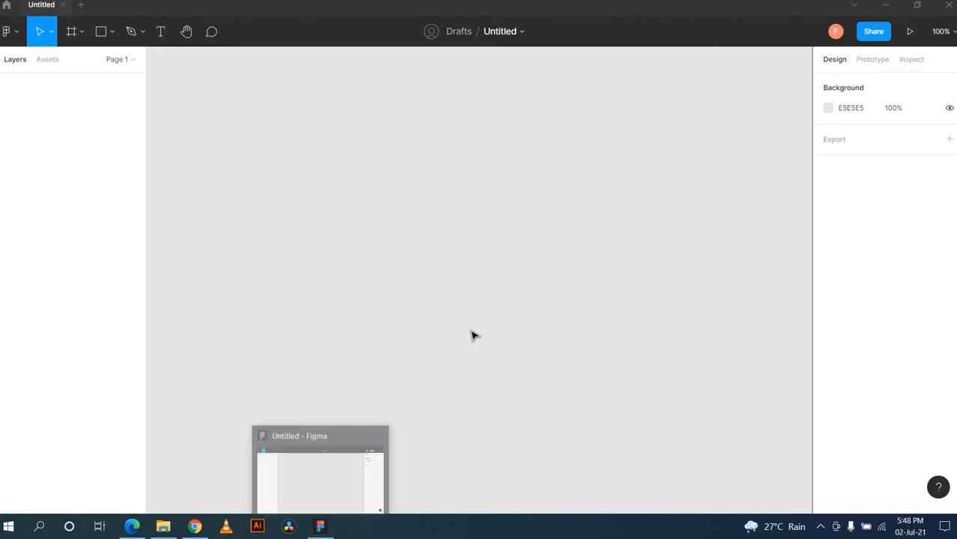
Step: Close the current file and create a new blank design file from the file browser
left_click(64, 5)
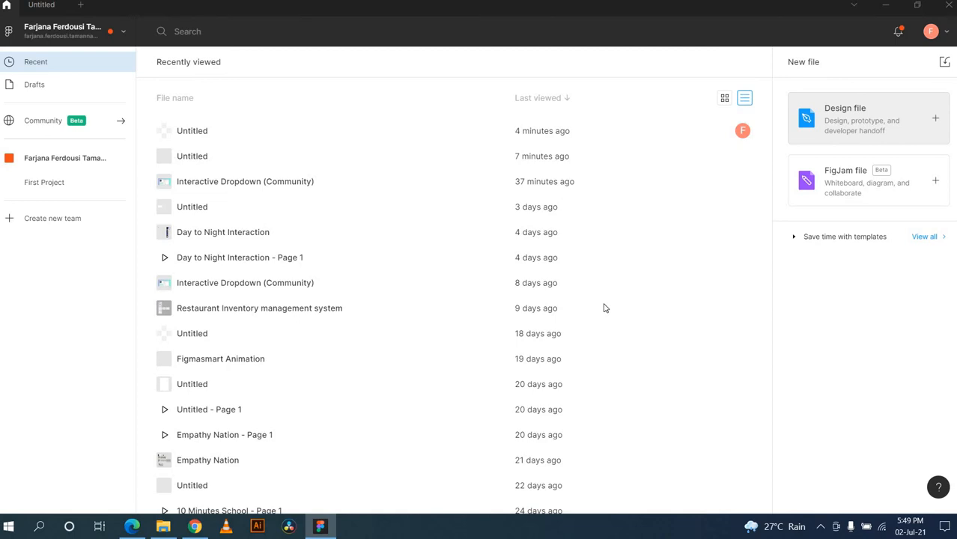
left_click(913, 123)
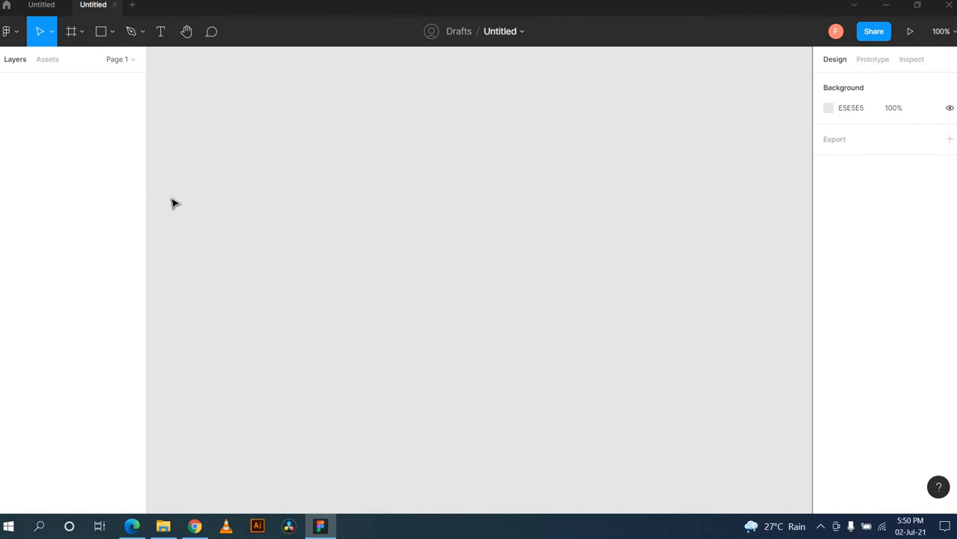
Step: Draw a 145×242 grey rectangle with the Rectangle tool, then bring up the main menu's File entry
left_click(112, 32)
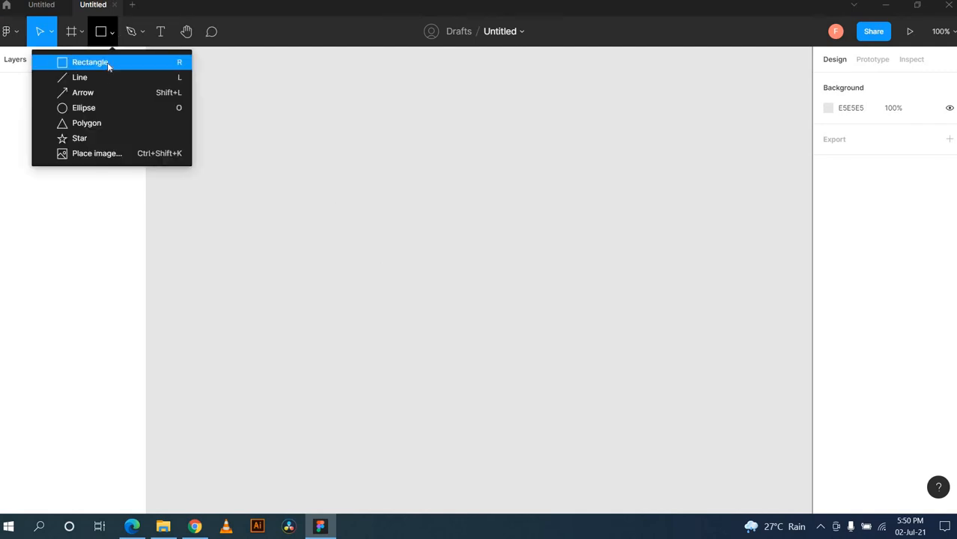
left_click(107, 65)
mouse_move(300, 142)
left_mouse_down()
mouse_move(387, 252)
mouse_move(392, 294)
left_mouse_up()
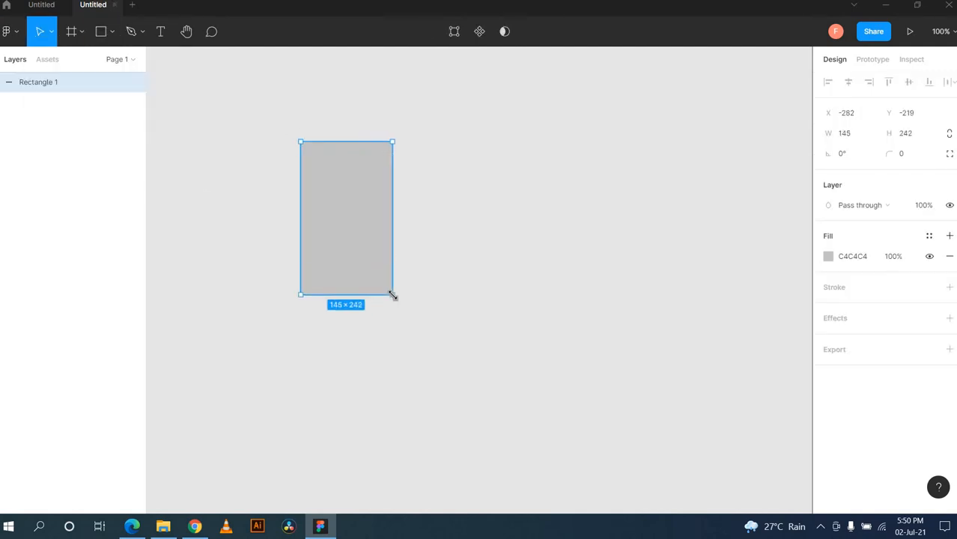
left_click(17, 35)
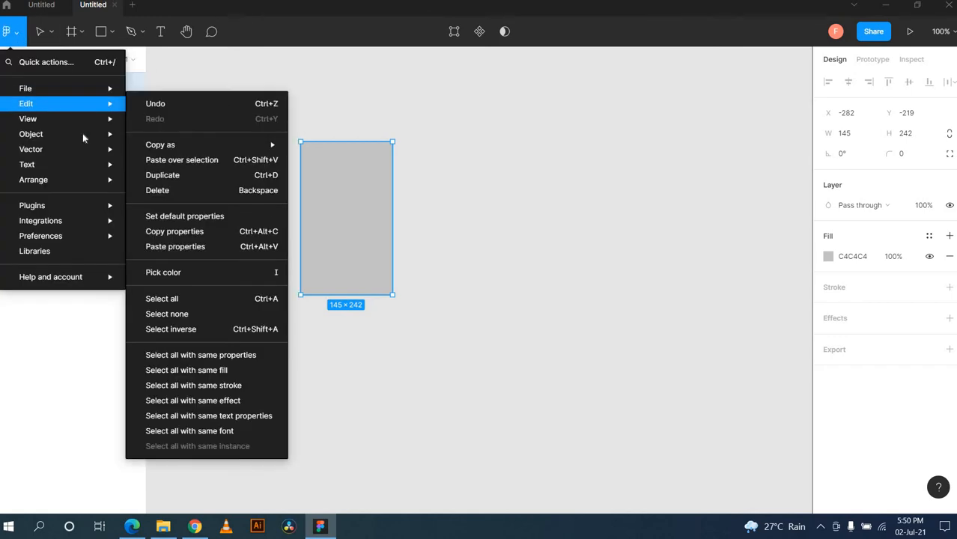
mouse_move(71, 87)
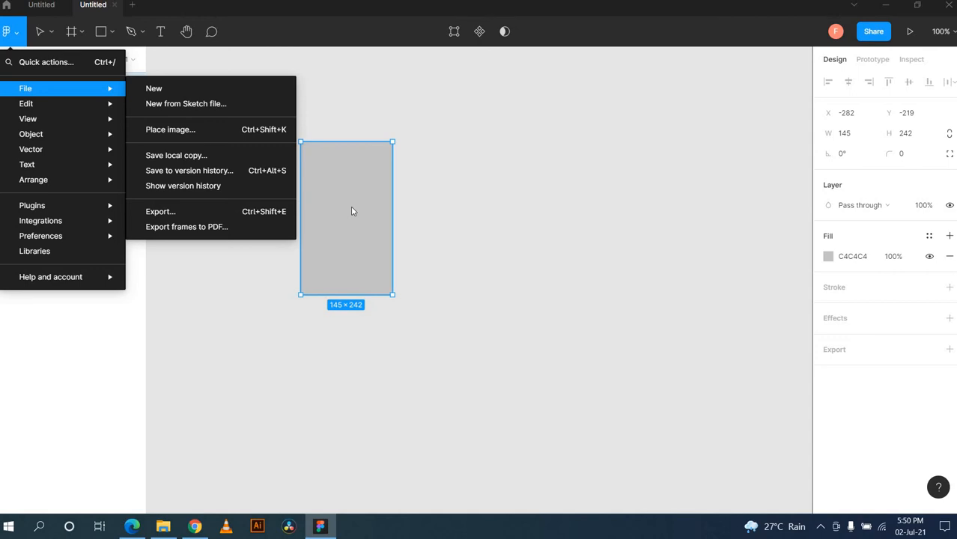
left_click(525, 184)
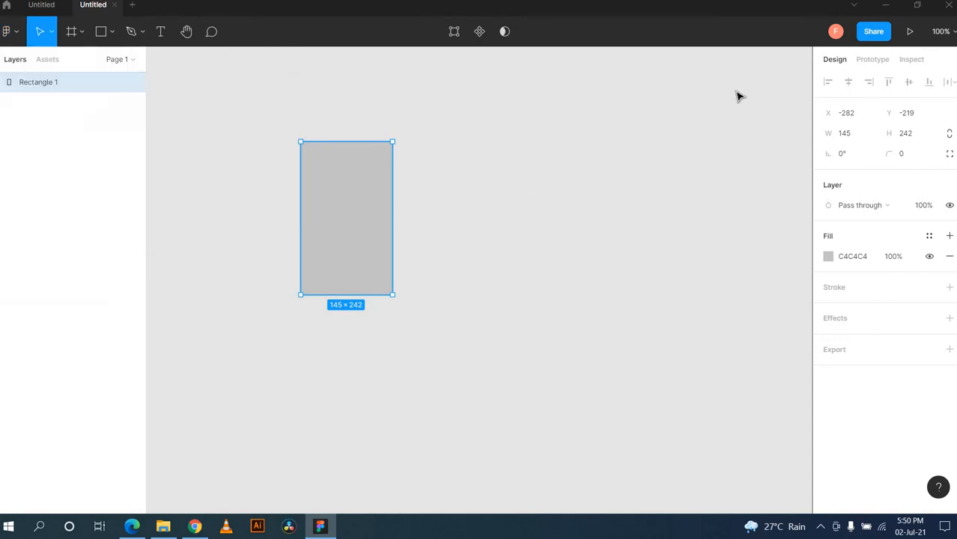
left_click(873, 34)
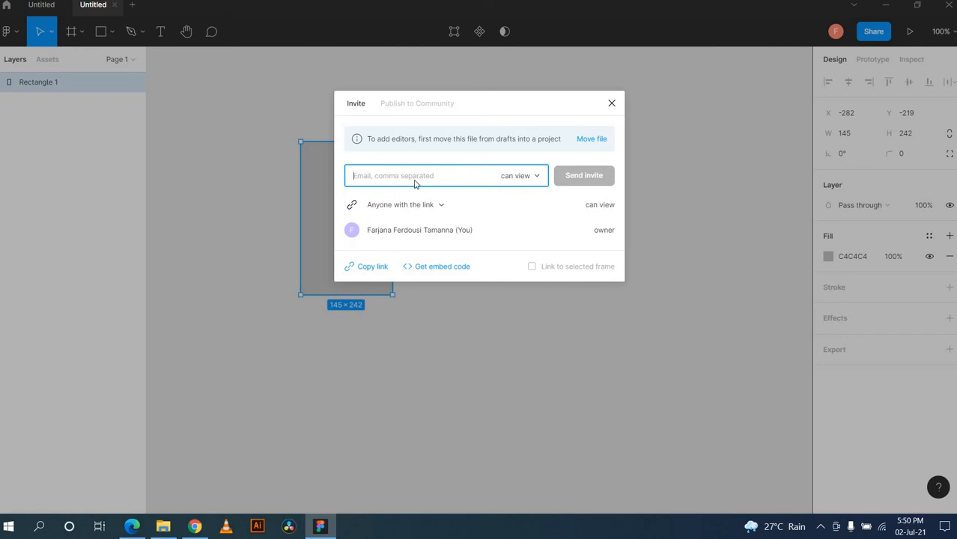
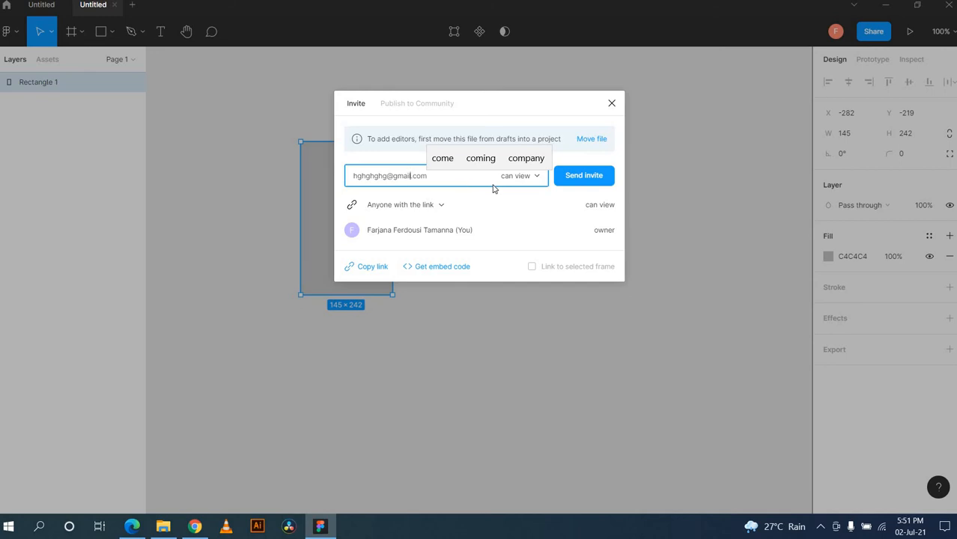
left_click(538, 179)
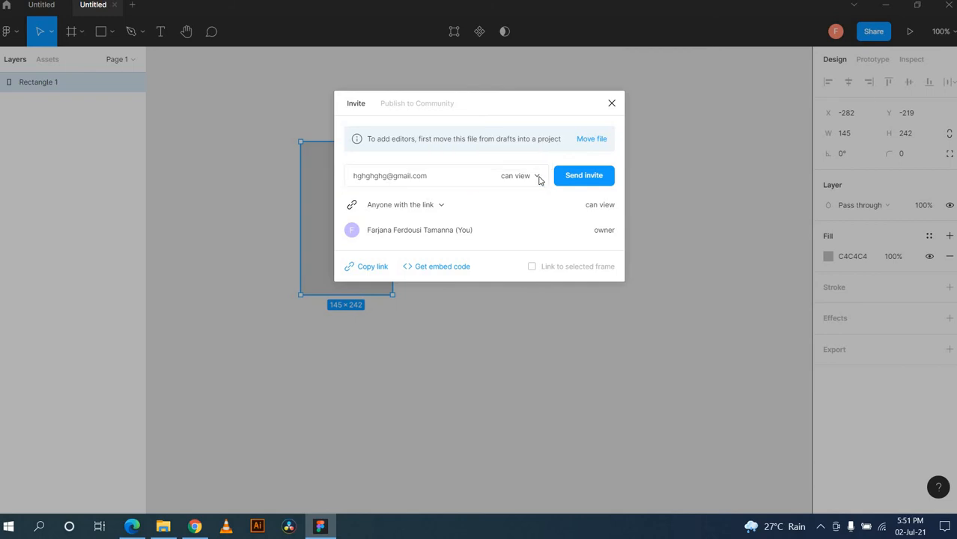
left_click(464, 178)
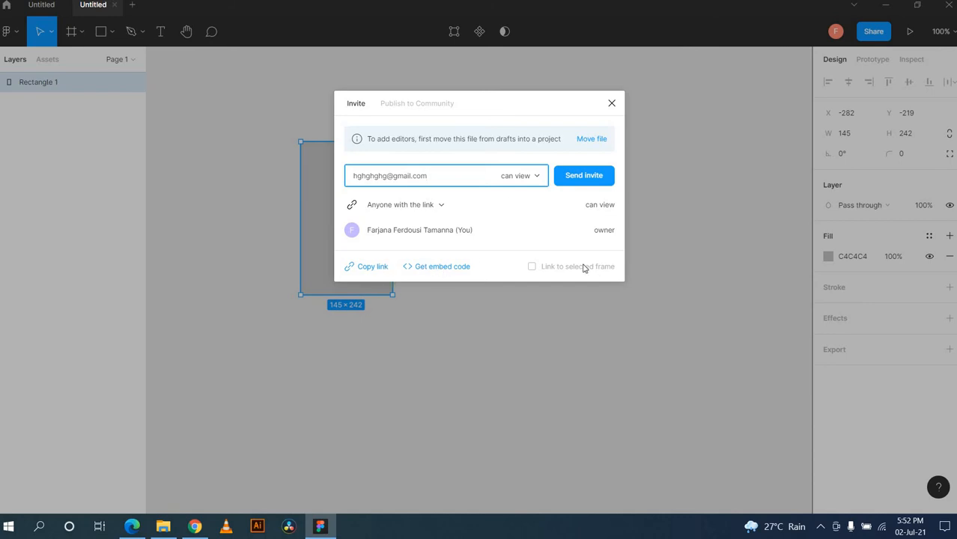
left_click(613, 110)
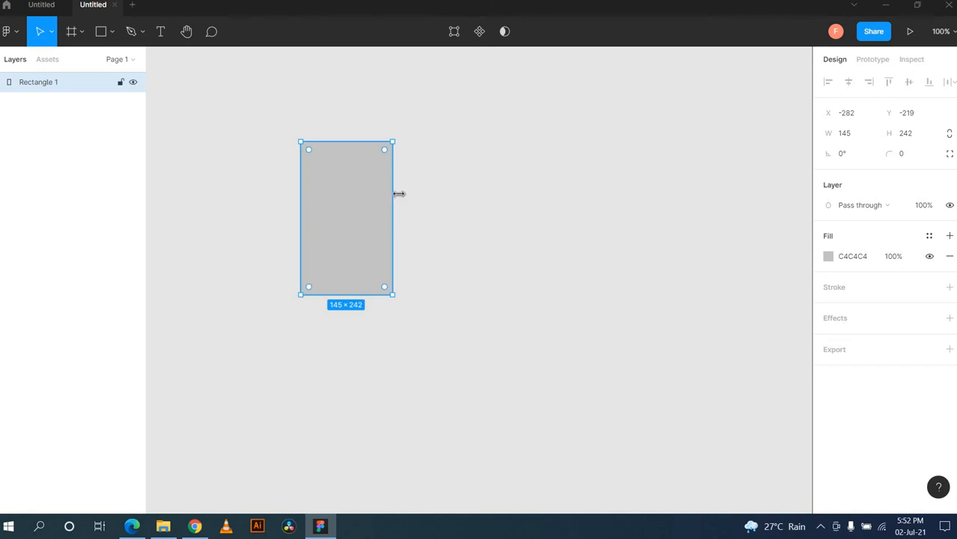
Step: Look at the Inspect and Prototype panels, then nudge the grey rectangle to the right
left_click(912, 60)
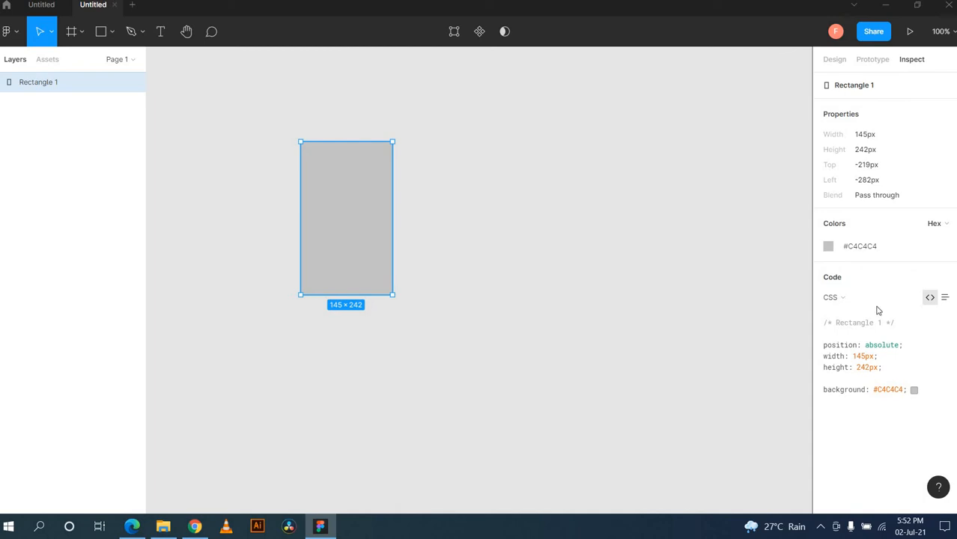
left_click(858, 60)
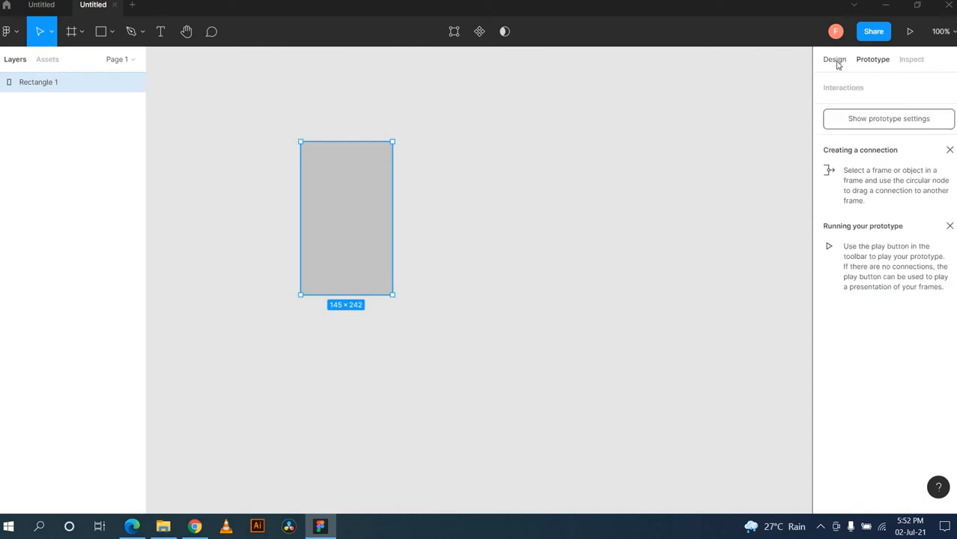
left_click(802, 212)
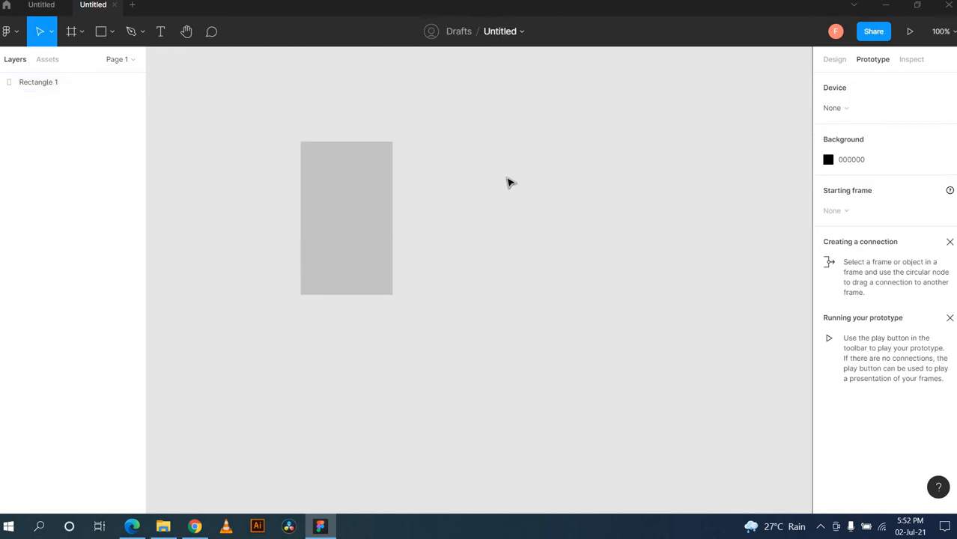
left_click_drag(331, 246, 410, 238)
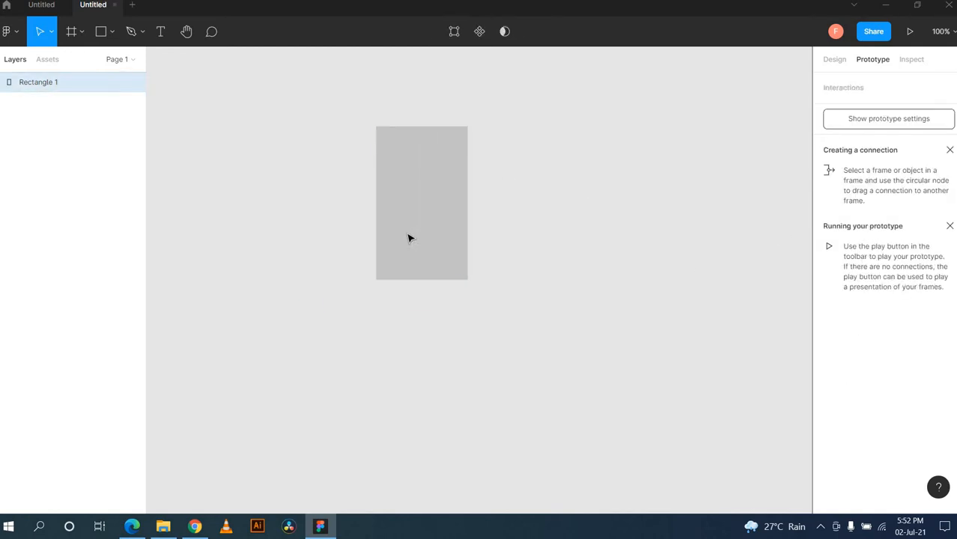
Step: Bring up the View > Rulers option in the main menu
left_click(9, 33)
mouse_move(30, 105)
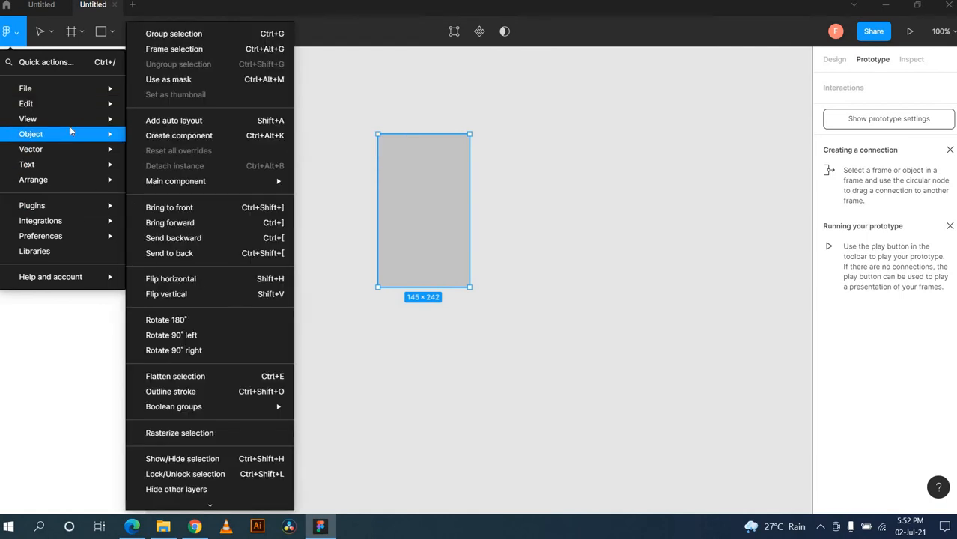
mouse_move(71, 120)
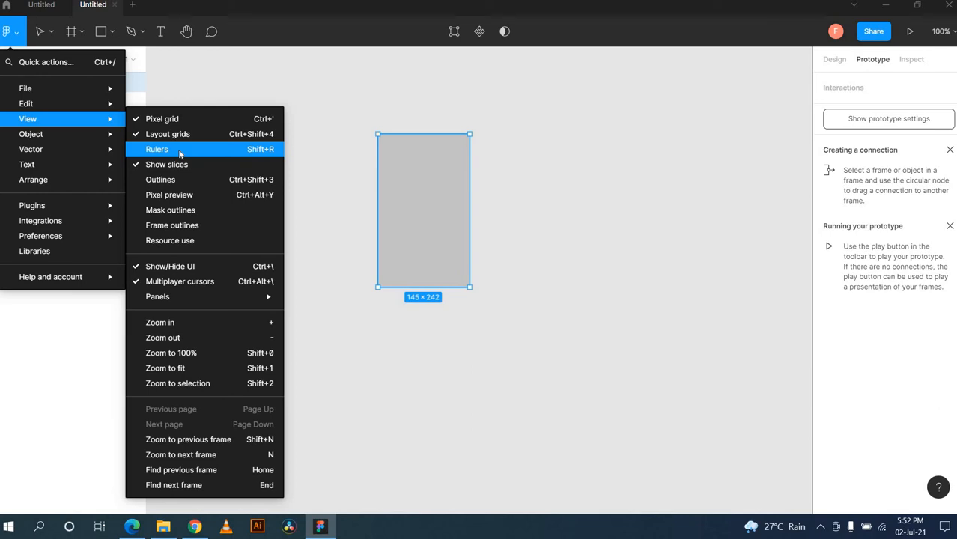
Step: Turn on rulers and add a horizontal and a vertical guide near the rectangle
left_click(179, 154)
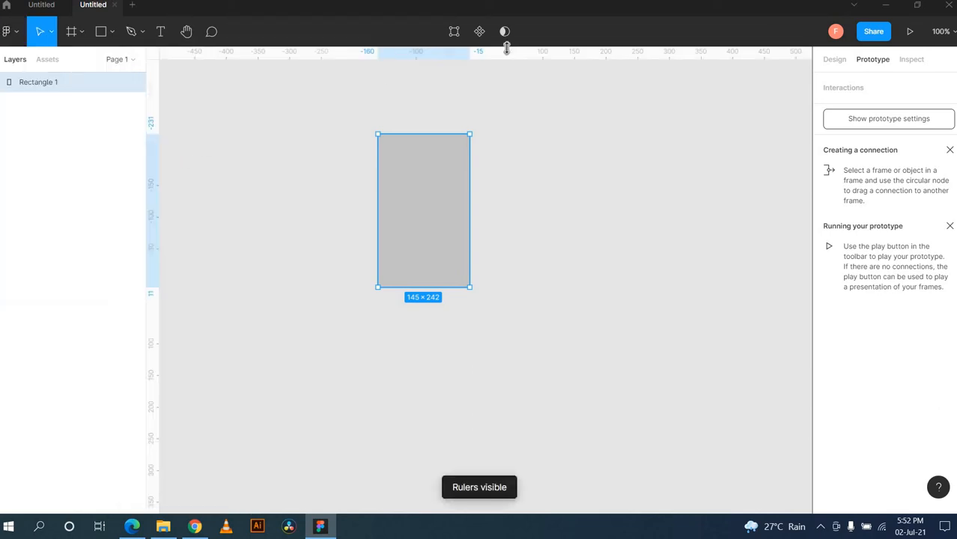
left_click_drag(506, 48, 506, 143)
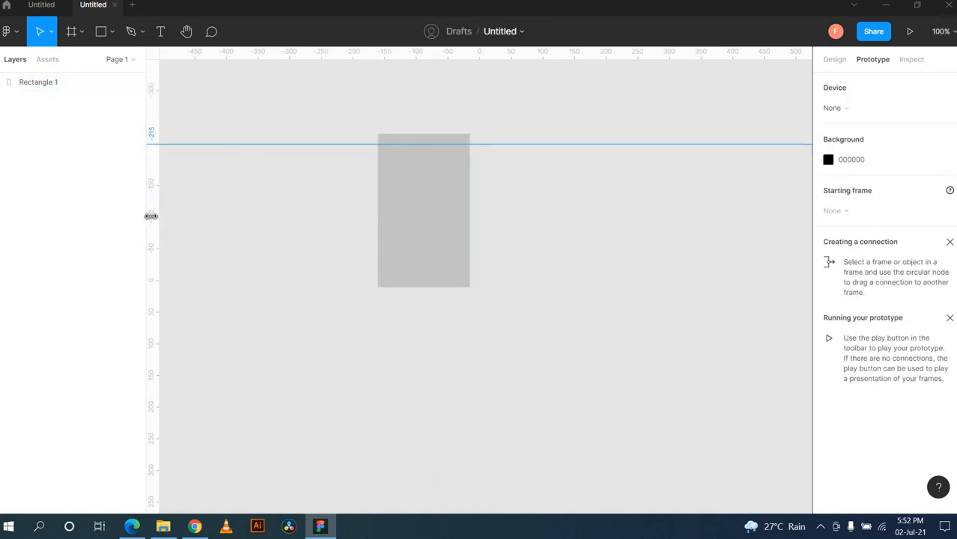
left_click_drag(150, 215, 388, 225)
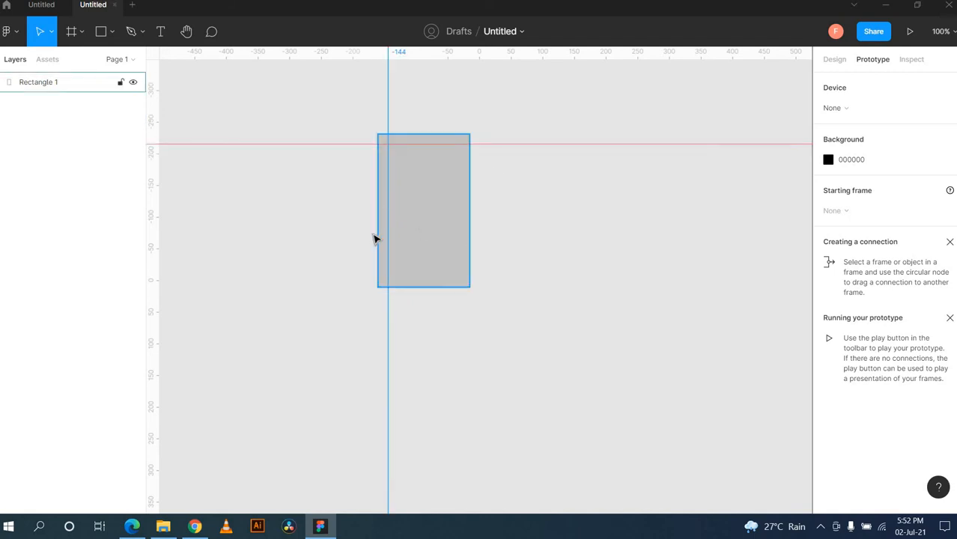
Step: Browse the main menu, then align the rectangle's left edge with the vertical guide
left_click(9, 30)
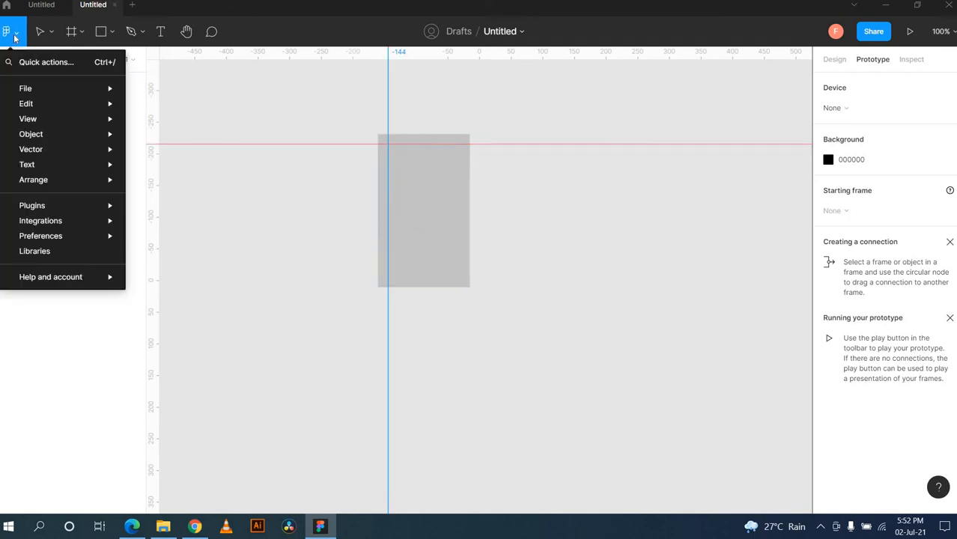
mouse_move(42, 129)
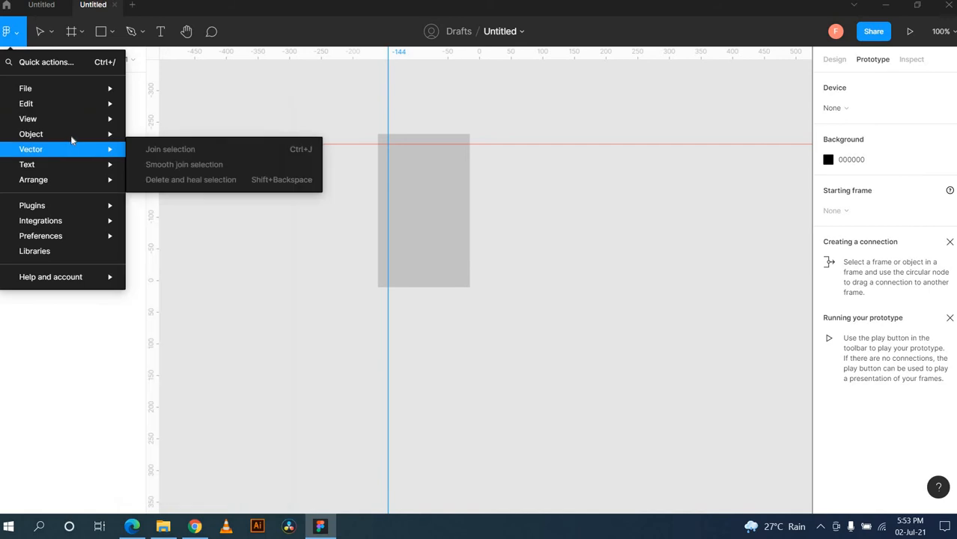
mouse_move(79, 166)
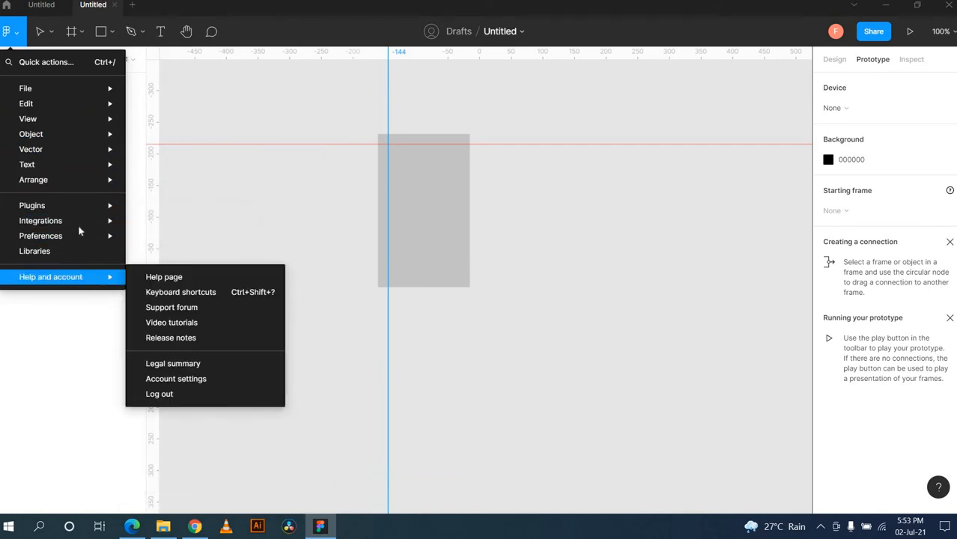
mouse_move(94, 242)
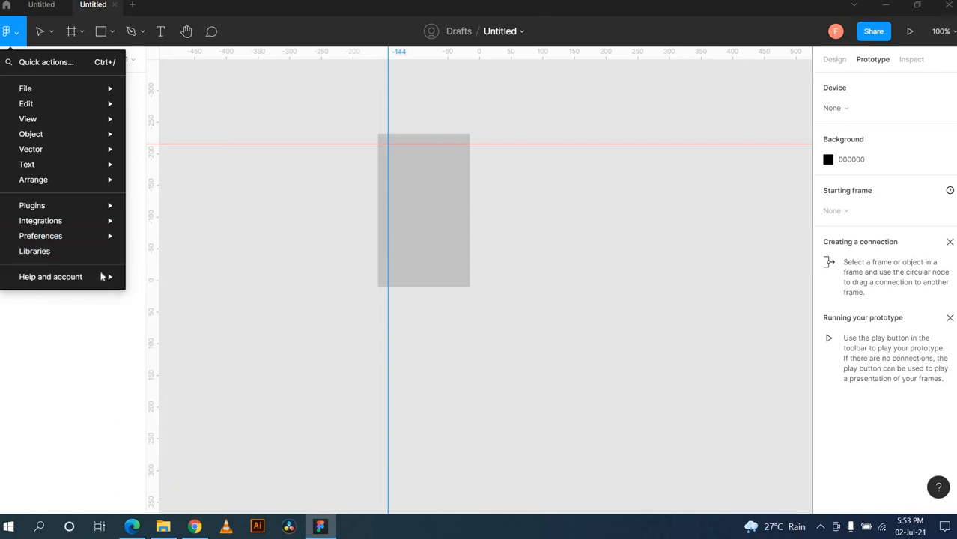
left_click(280, 201)
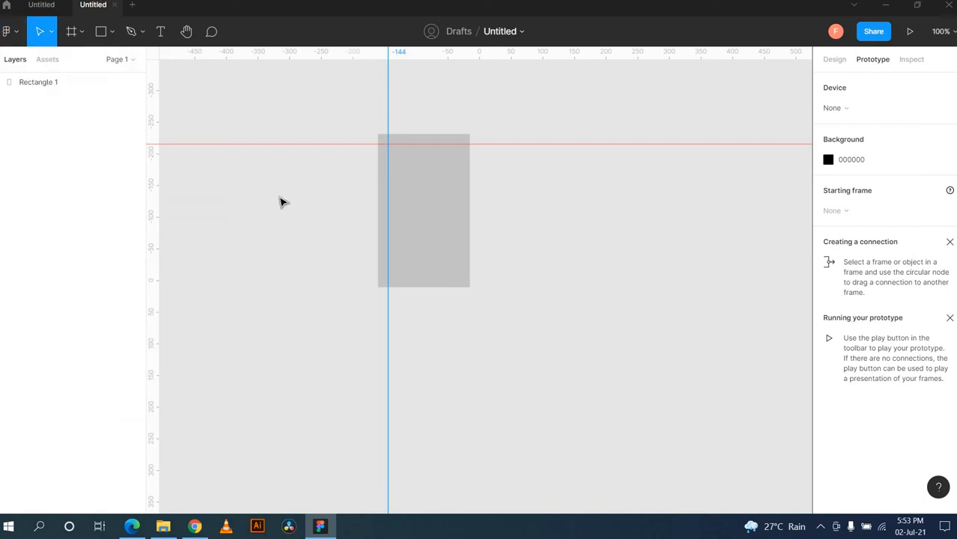
left_click(434, 221)
left_click_drag(434, 220, 442, 251)
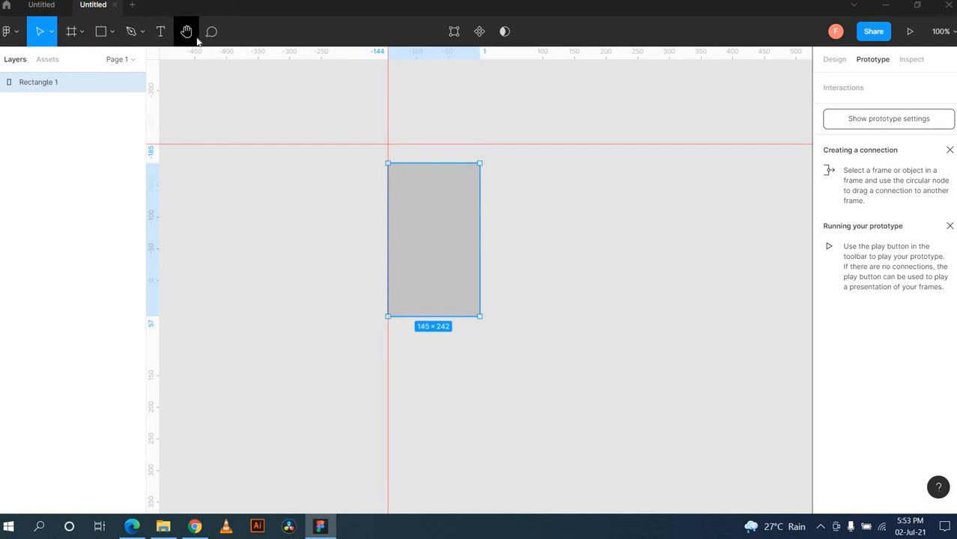
Step: Draw a 202×76 Frame 1 right of the rectangle and show the frame size presets
left_click(74, 32)
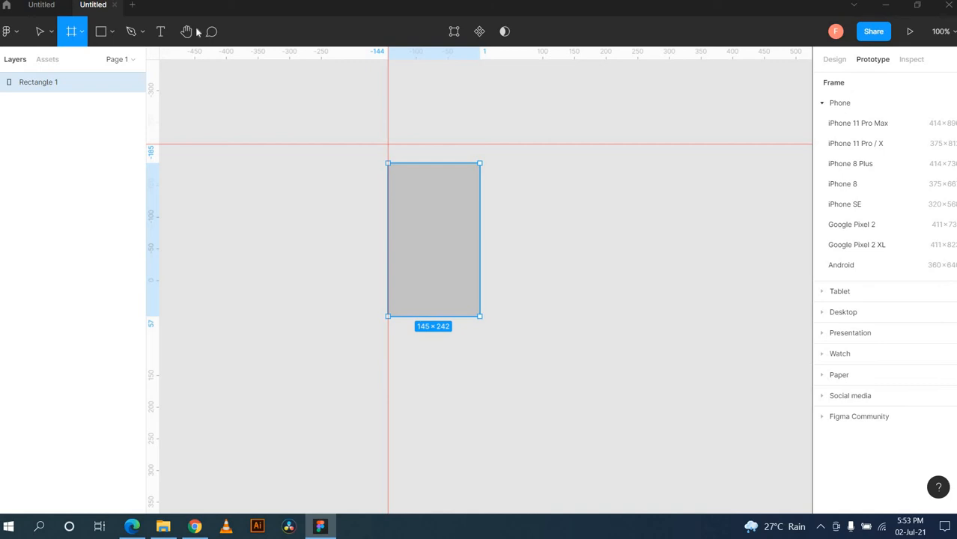
mouse_move(523, 179)
left_mouse_down()
mouse_move(541, 222)
mouse_move(652, 227)
left_mouse_up()
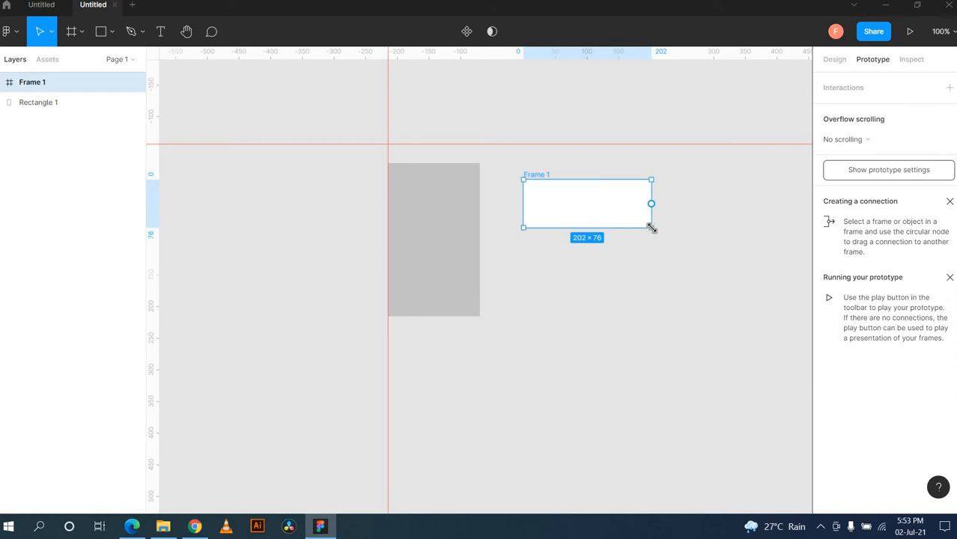
left_click(79, 32)
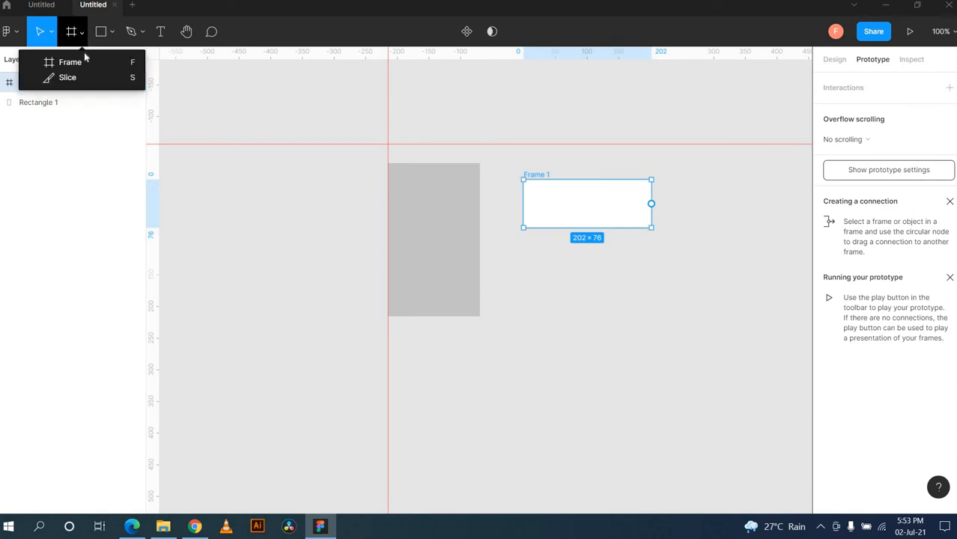
left_click(87, 65)
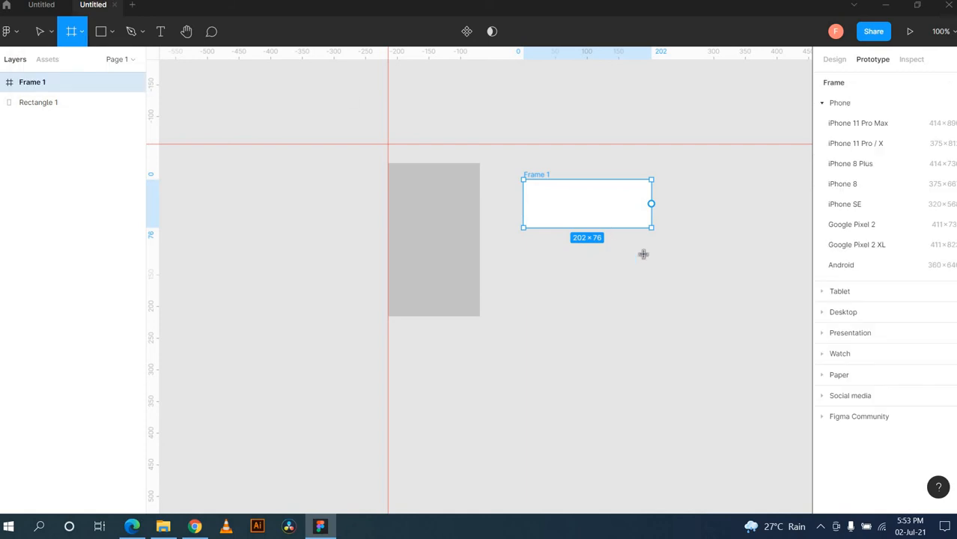
scroll(643, 254, "right", 3)
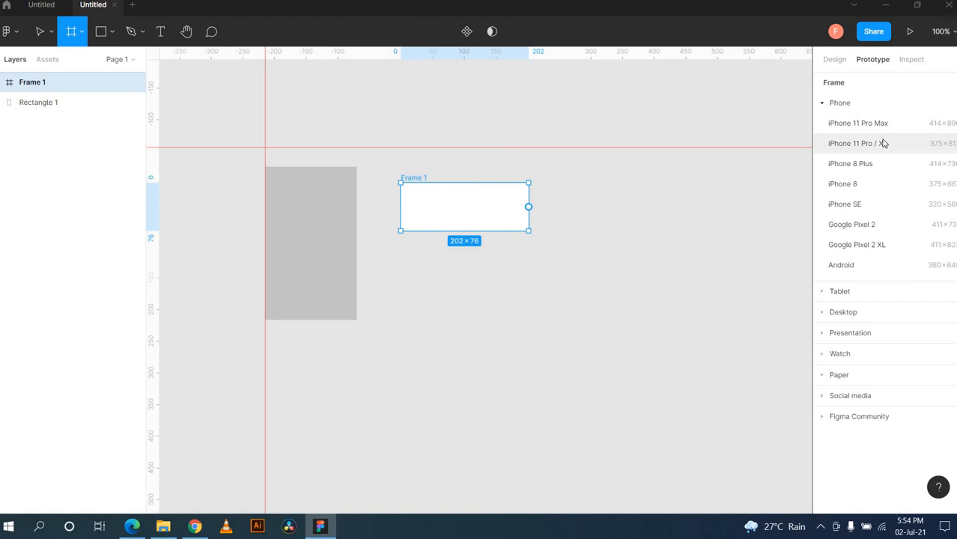
Step: Add iPhone 11 Pro / X (375×812) and Desktop MacBook (1152×700) preset frames
left_click(884, 144)
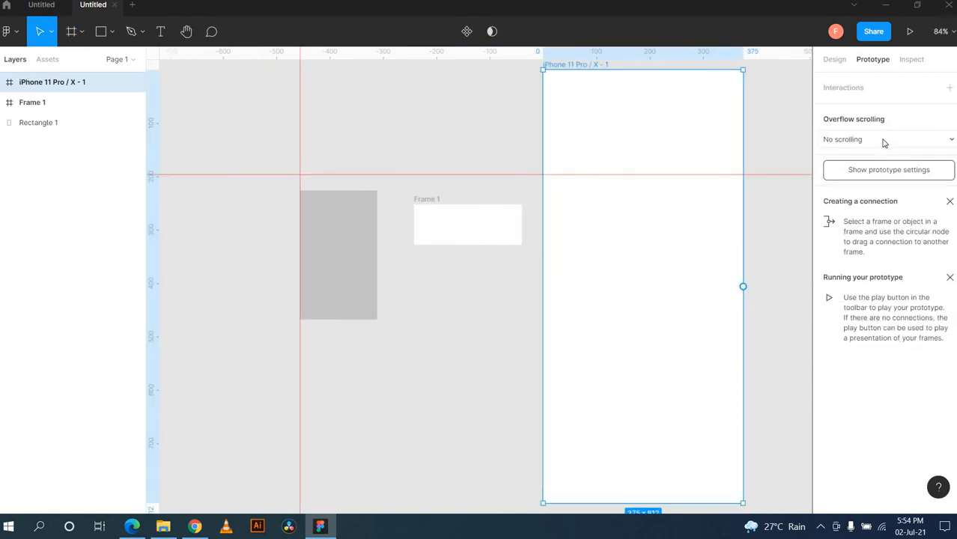
scroll(727, 225, "right", 4)
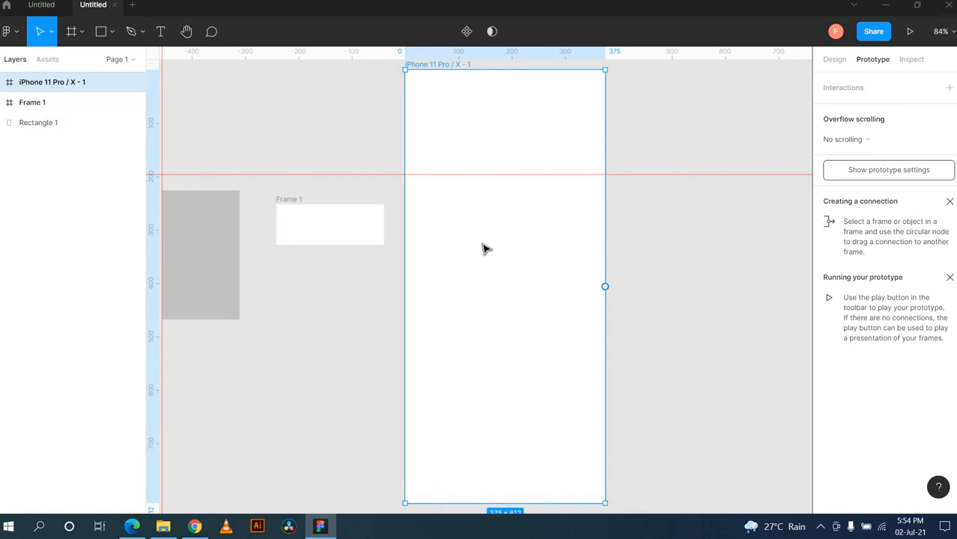
left_click(81, 32)
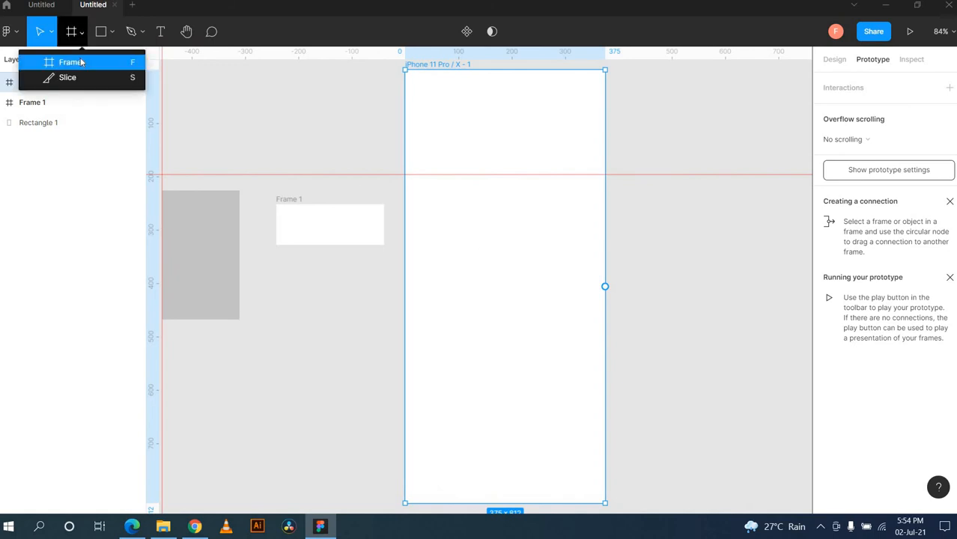
left_click(81, 62)
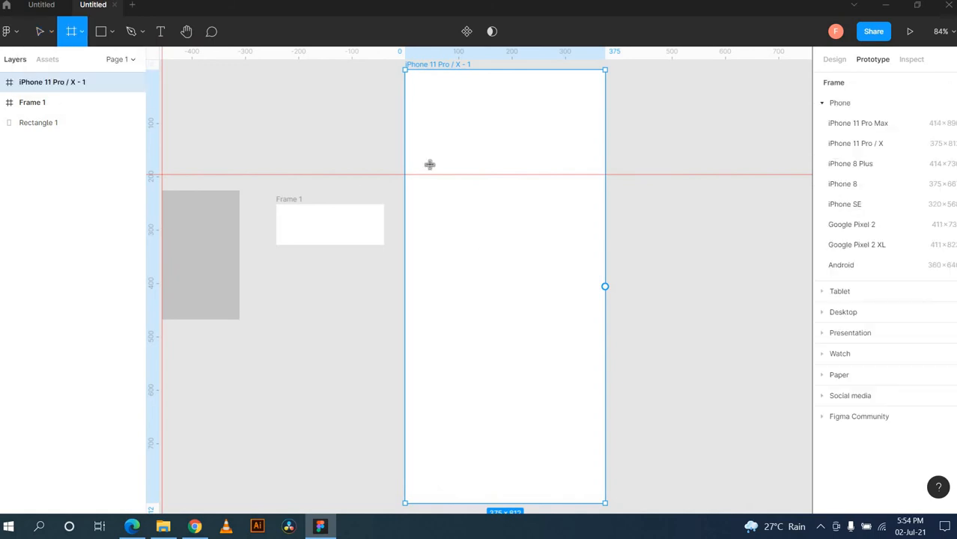
left_click(831, 320)
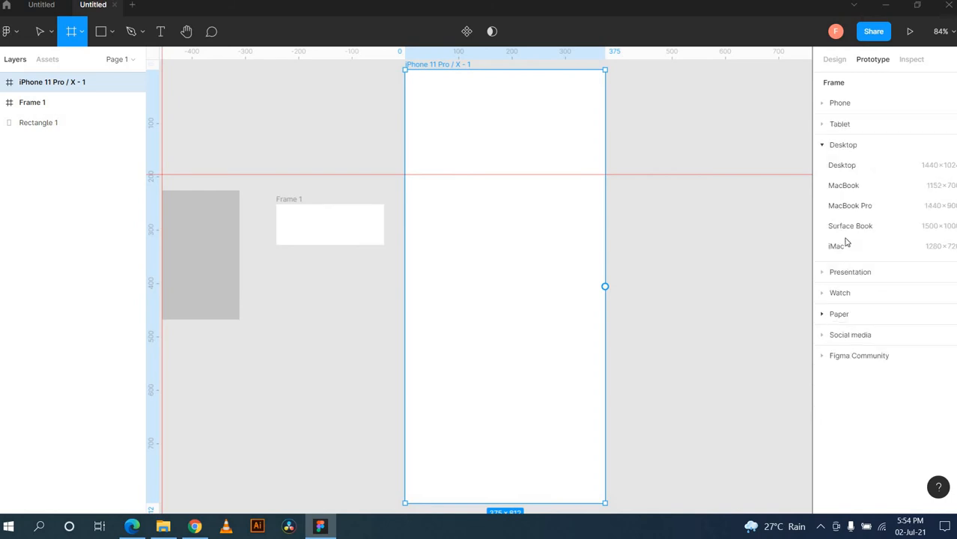
left_click(844, 186)
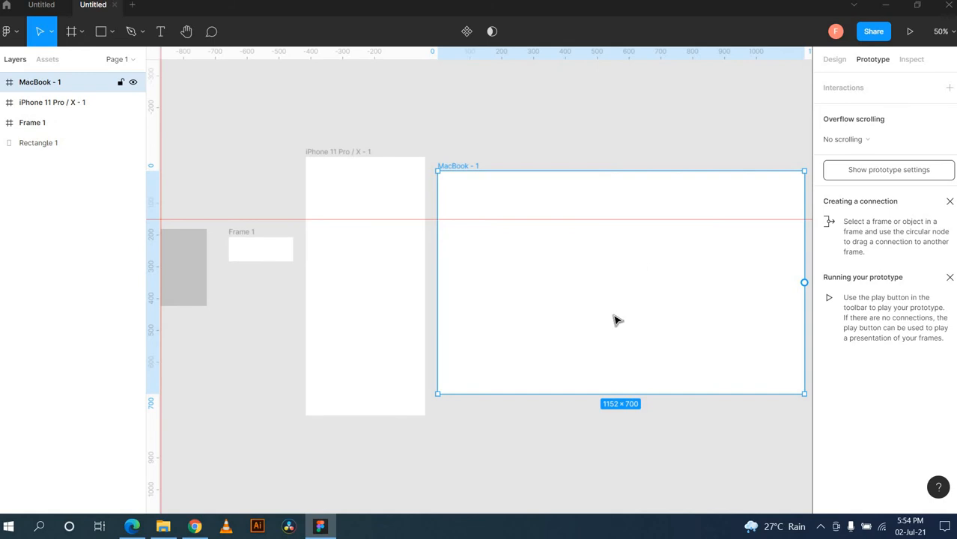
Step: Draw Frame 2 above the MacBook frame, size it to 414×177, and view its Design properties
left_click(81, 32)
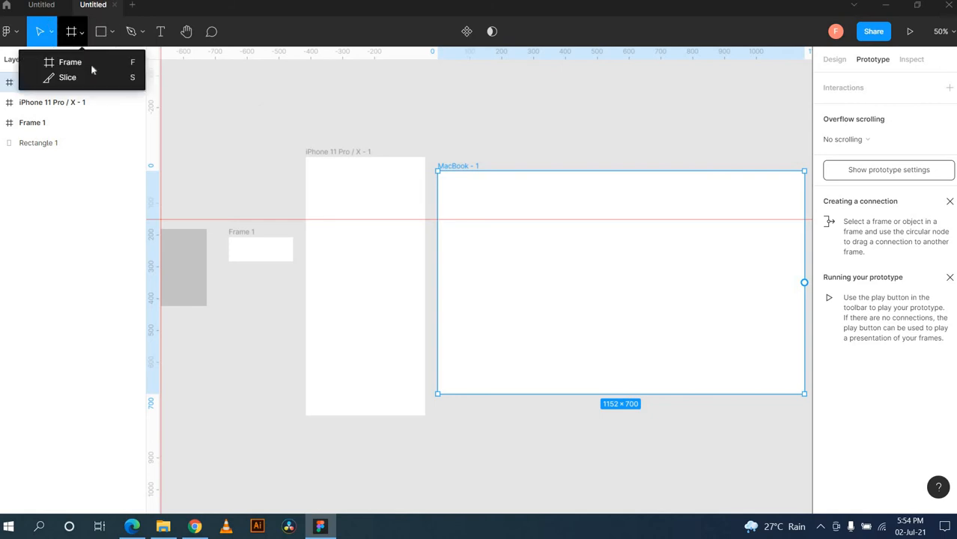
left_click(93, 64)
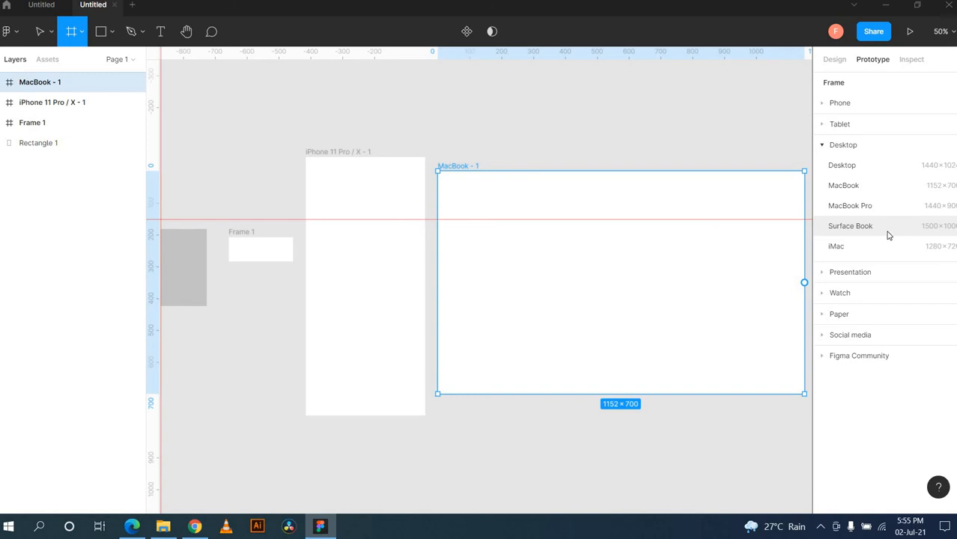
left_click(105, 37)
left_click(81, 33)
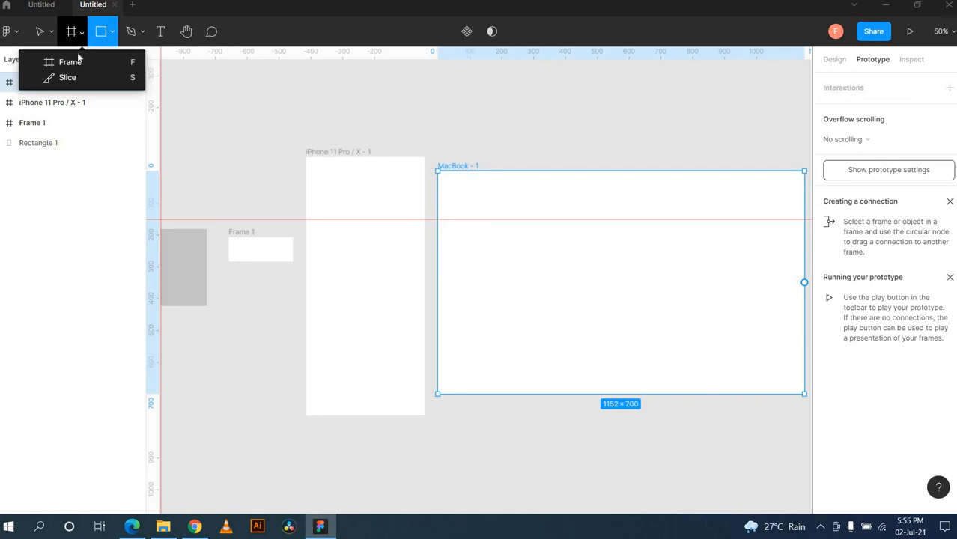
left_click(71, 63)
mouse_move(522, 89)
left_mouse_down()
mouse_move(531, 110)
mouse_move(597, 136)
left_mouse_up()
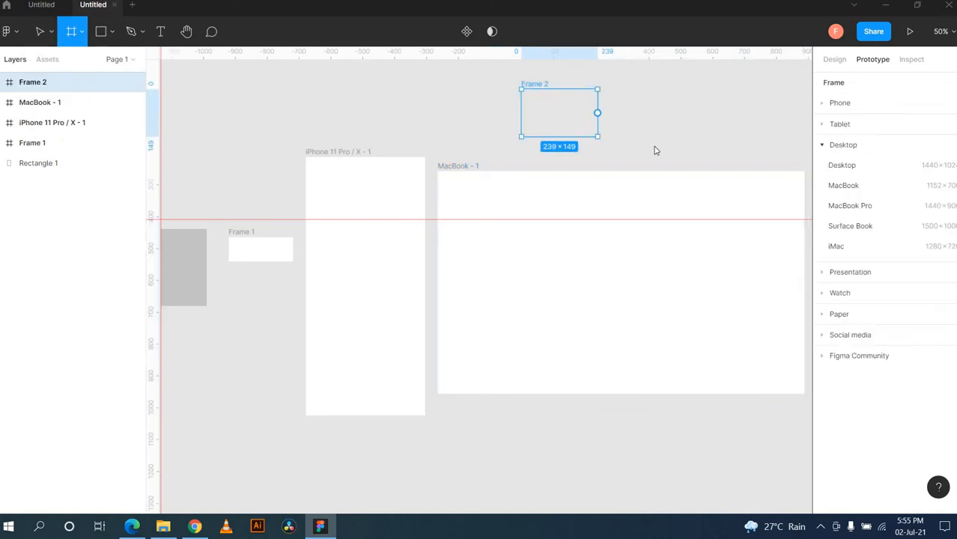
left_click_drag(654, 150, 653, 145)
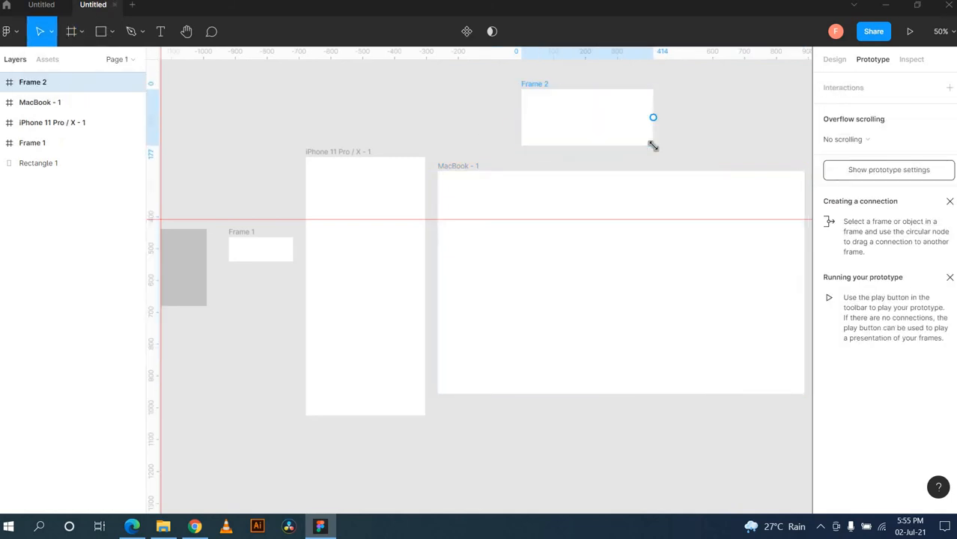
left_click(837, 65)
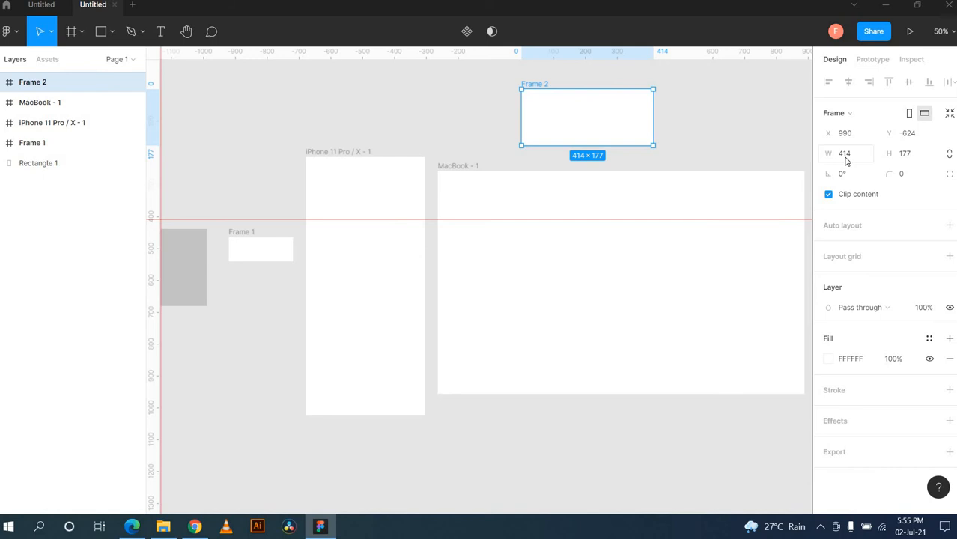
left_click(82, 34)
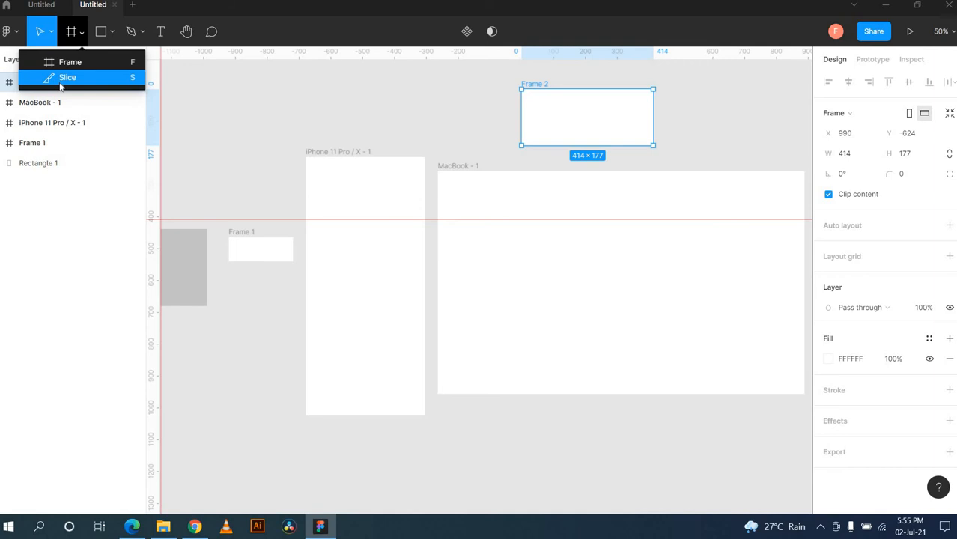
Step: Draw a 242×147 grey rectangle near the top left of the canvas
left_click(112, 32)
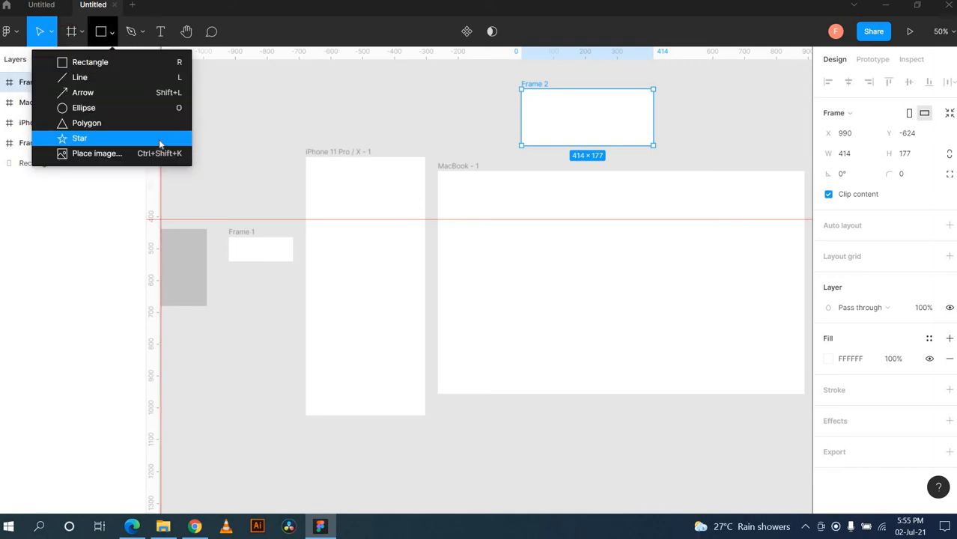
left_click(120, 62)
left_click_drag(229, 89, 305, 136)
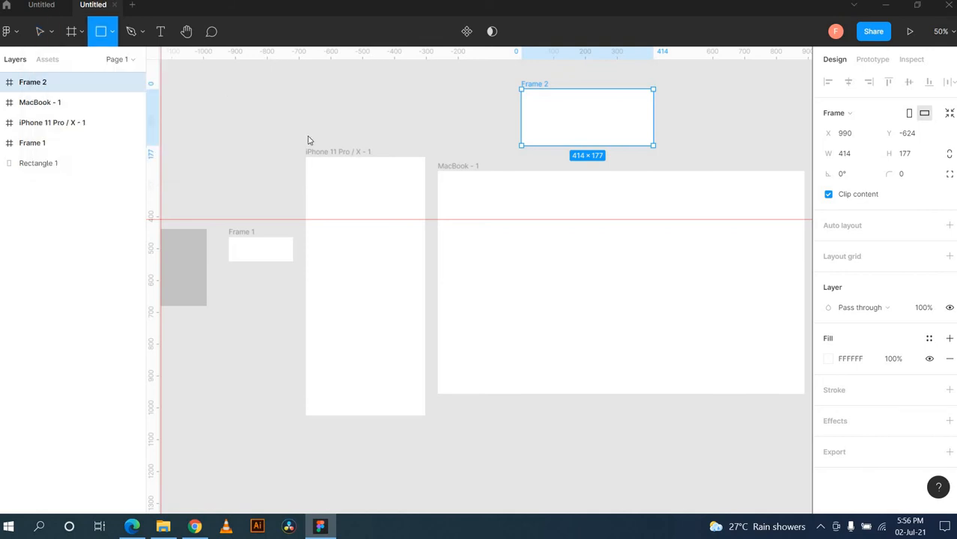
Step: Draw a 308-wide horizontal black line to the right of the rectangle
left_click(112, 31)
left_click(112, 76)
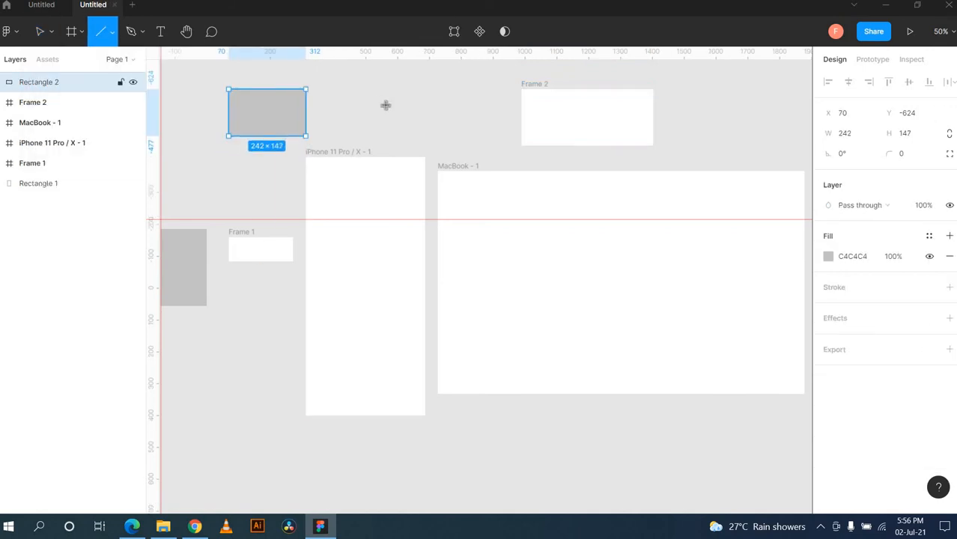
left_click_drag(359, 113, 458, 112)
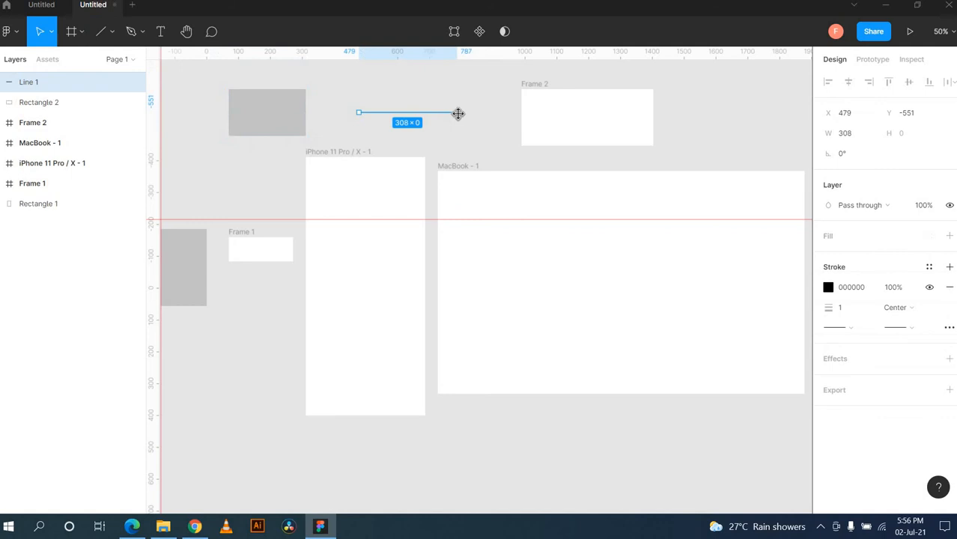
left_click(275, 128)
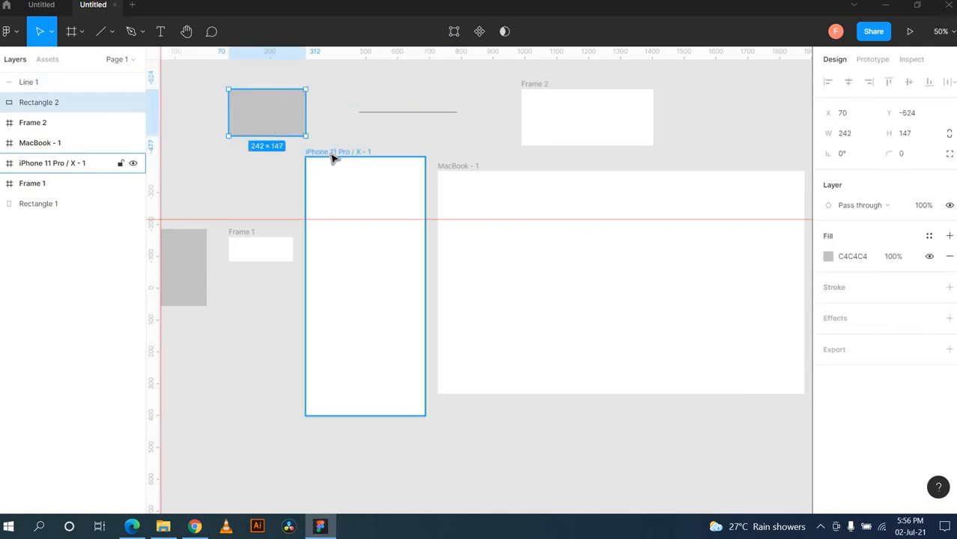
left_click(81, 33)
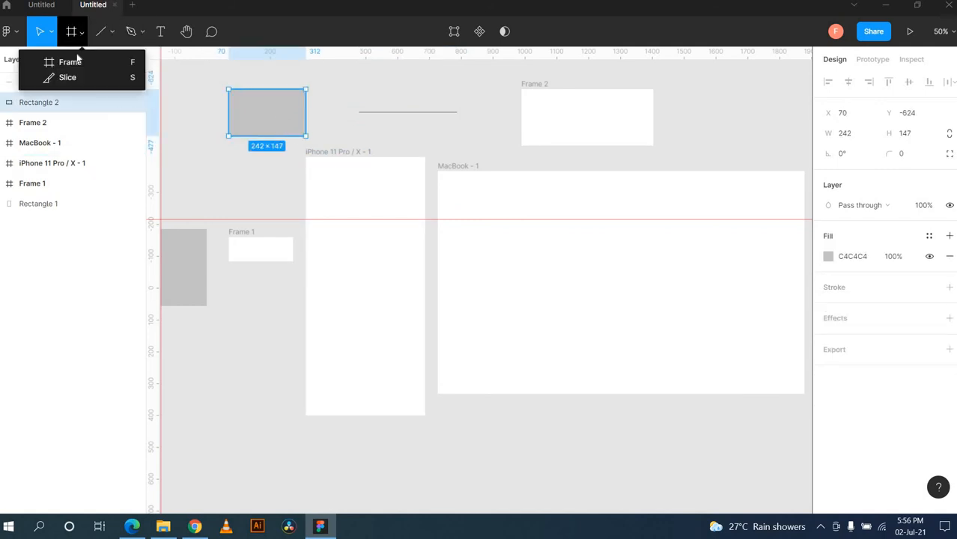
left_click(102, 32)
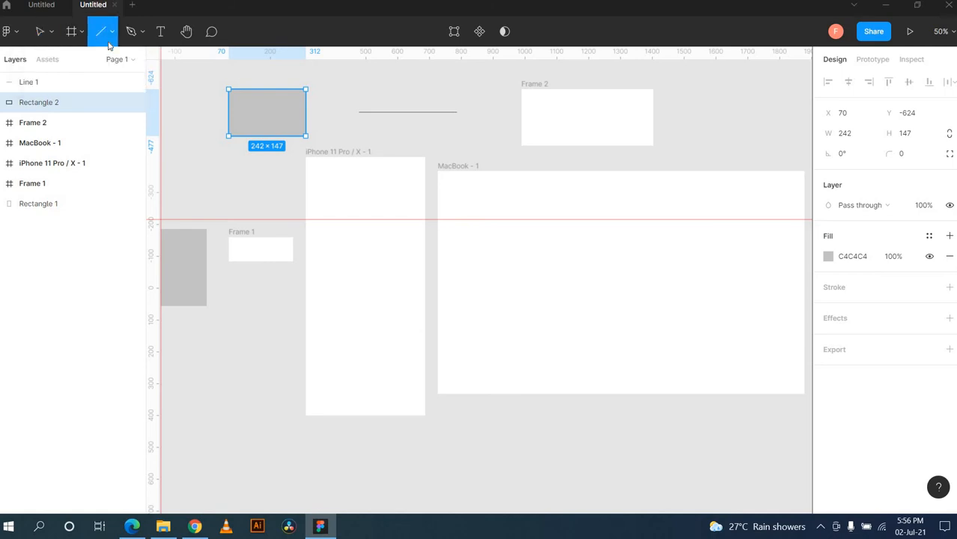
left_click(109, 35)
Step: Draw a large 1003×708 grey rectangle right of the MacBook frame
key("r")
scroll(330, 177, "down", 10)
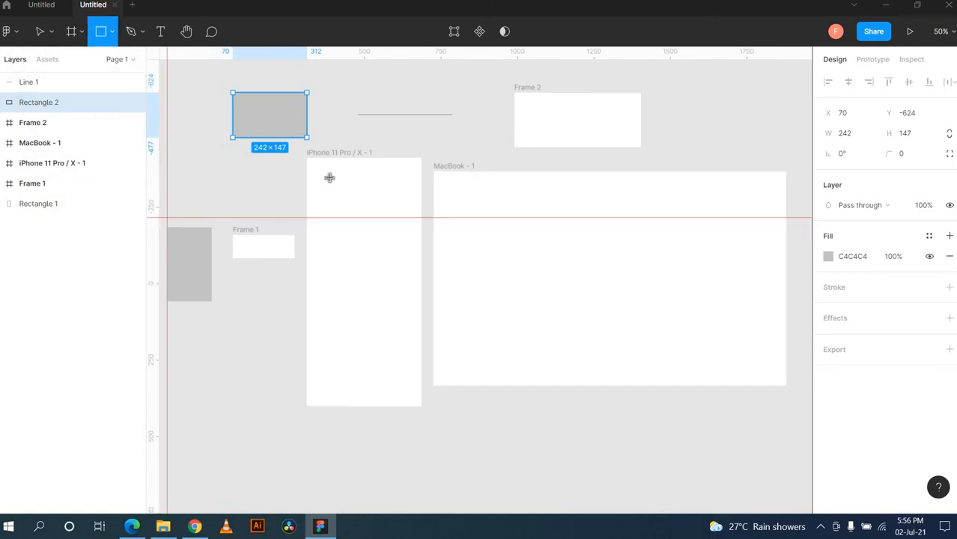
scroll(330, 177, "up", 15)
scroll(329, 176, "down", 6)
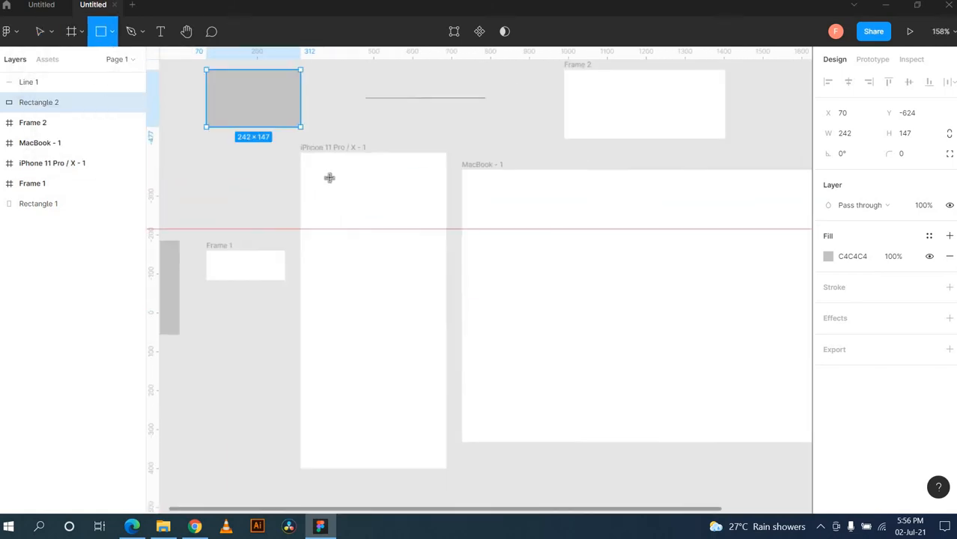
mouse_move(690, 133)
left_mouse_down()
mouse_move(755, 259)
mouse_move(728, 298)
left_mouse_up()
scroll(741, 285, "down", 3)
scroll(671, 302, "right", 4)
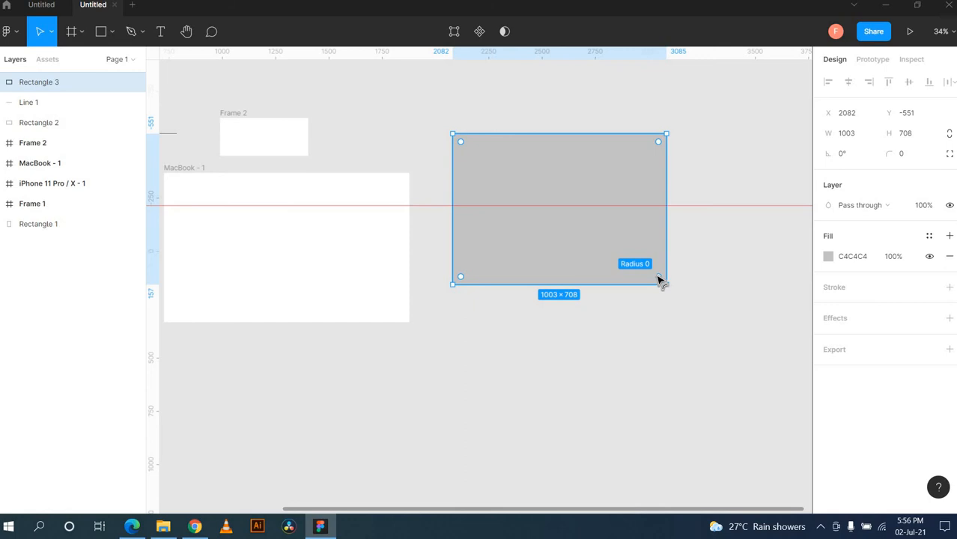
Step: Round the rectangle's corners, settling on a corner radius of 58, then deselect it
left_click_drag(659, 280, 585, 235)
left_click_drag(563, 225, 620, 254)
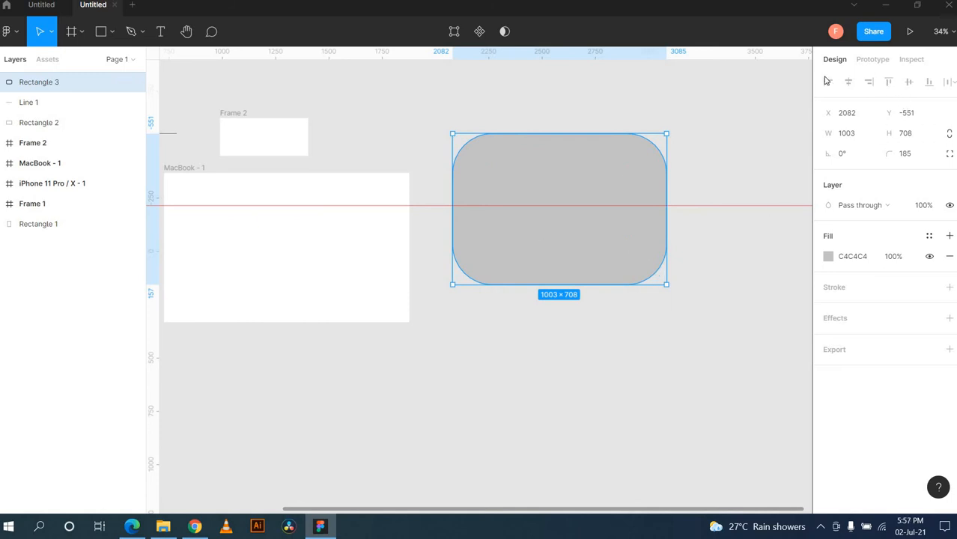
left_click(913, 158)
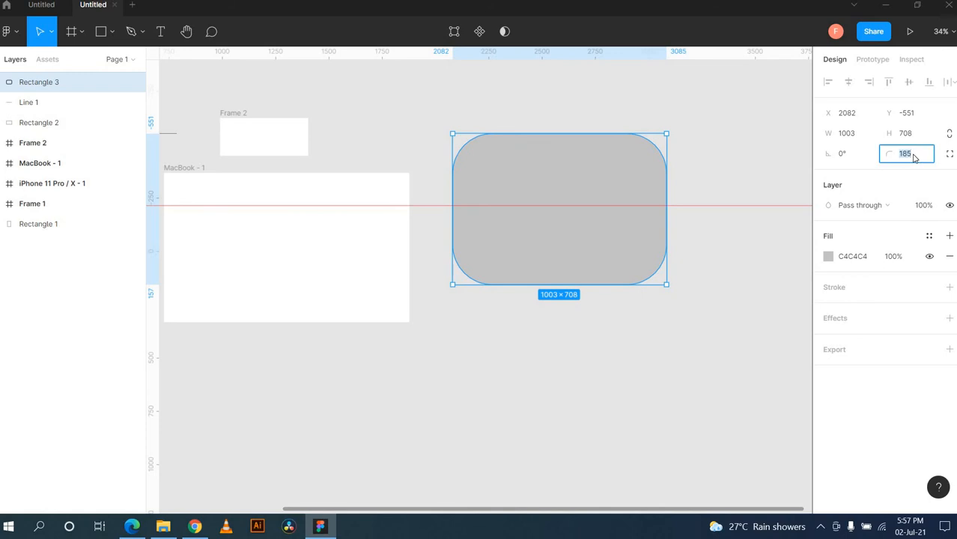
key("Return")
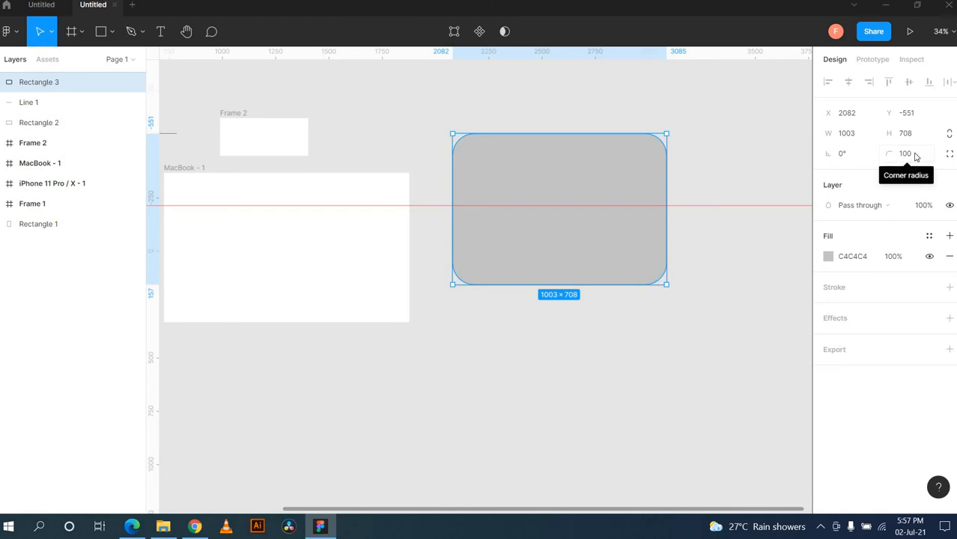
left_click_drag(889, 153, 668, 182)
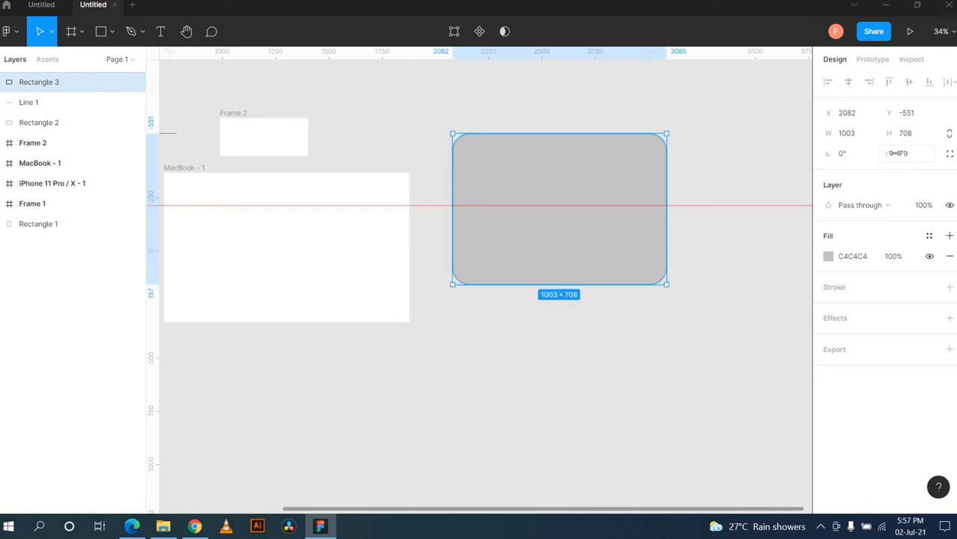
left_click_drag(895, 153, 363, 217)
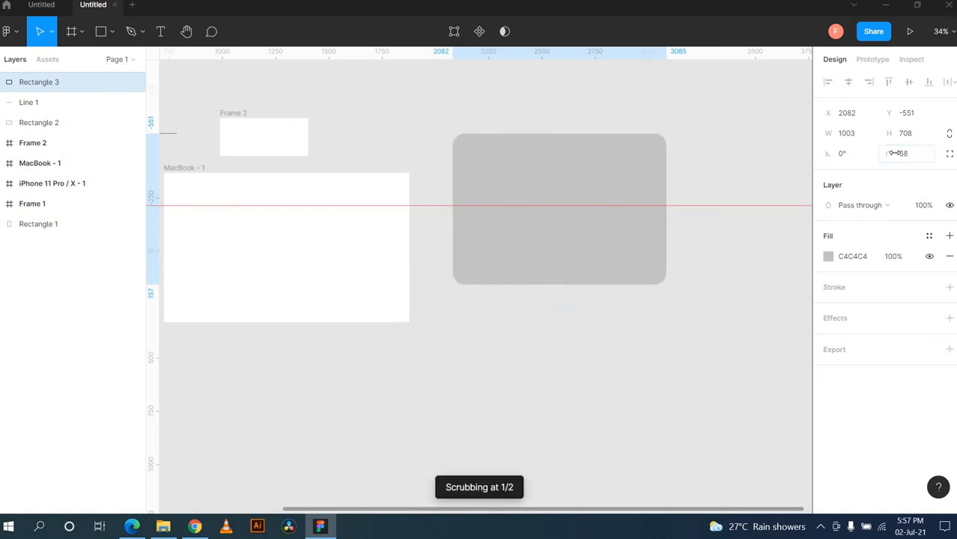
left_click(710, 189)
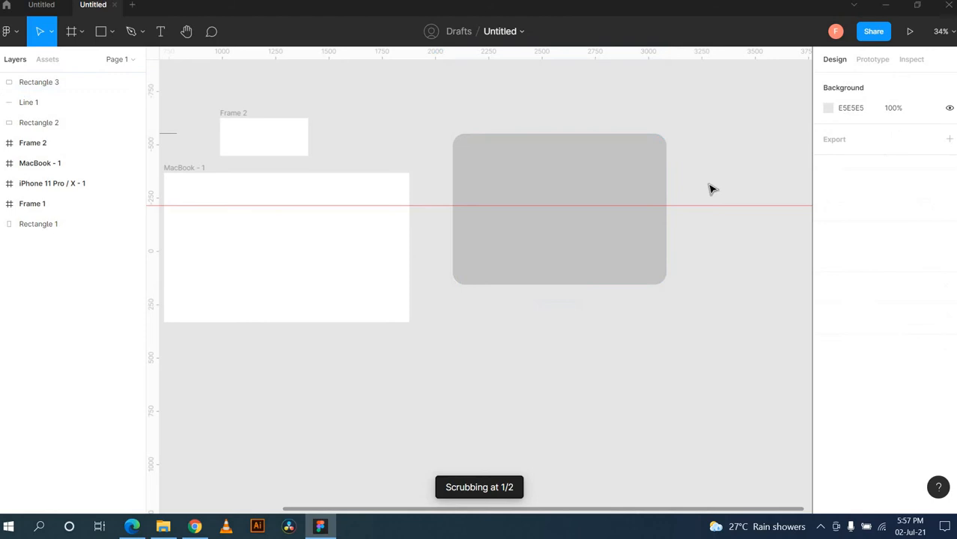
Step: Place a 100×100 grey circle below the rounded rectangle
left_click(112, 32)
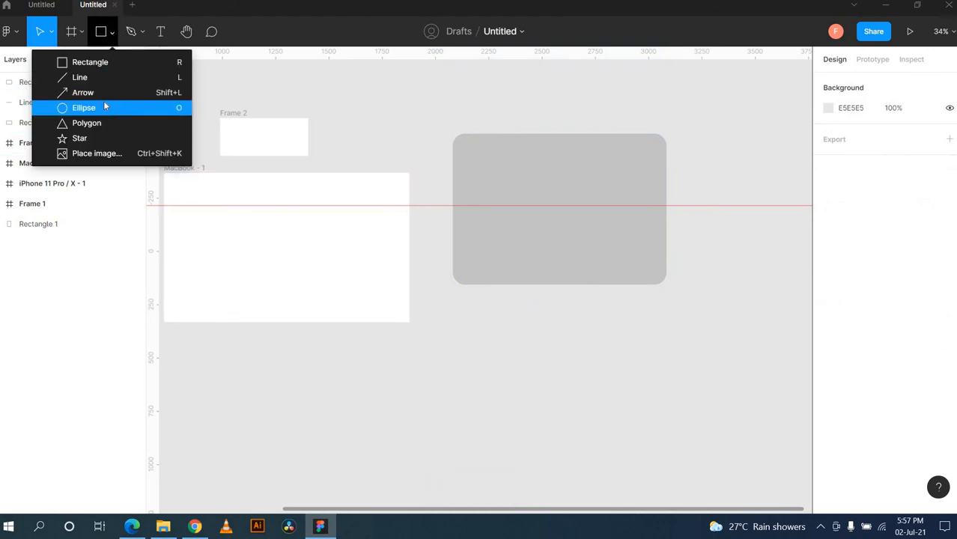
left_click(168, 105)
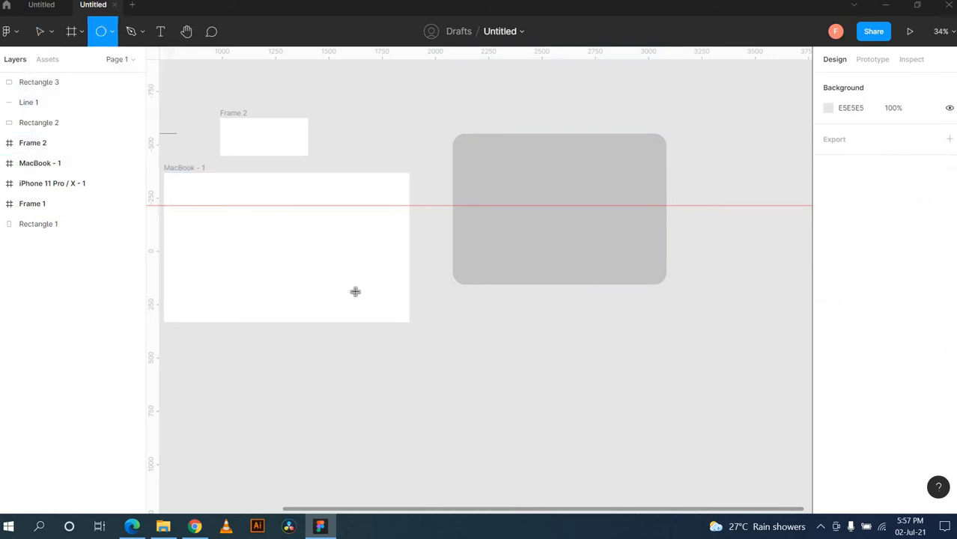
left_click(478, 342)
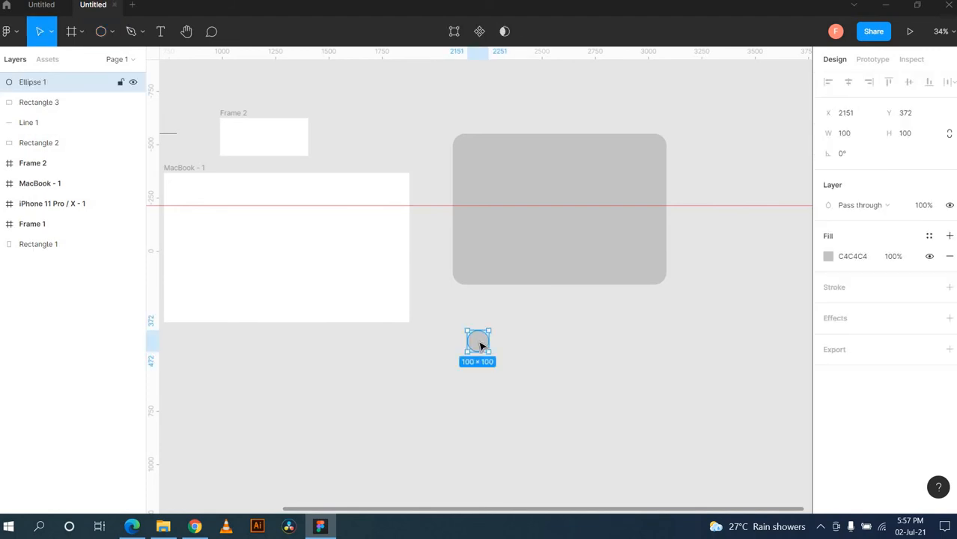
left_click(569, 358)
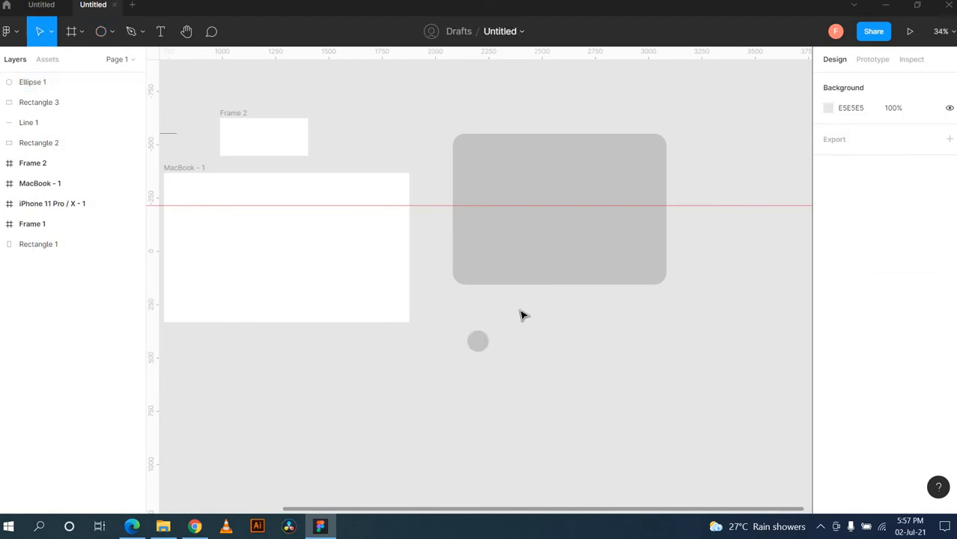
Step: Draw a larger 748×748 grey circle below the small one
left_click_drag(522, 317, 633, 419)
left_click(105, 34)
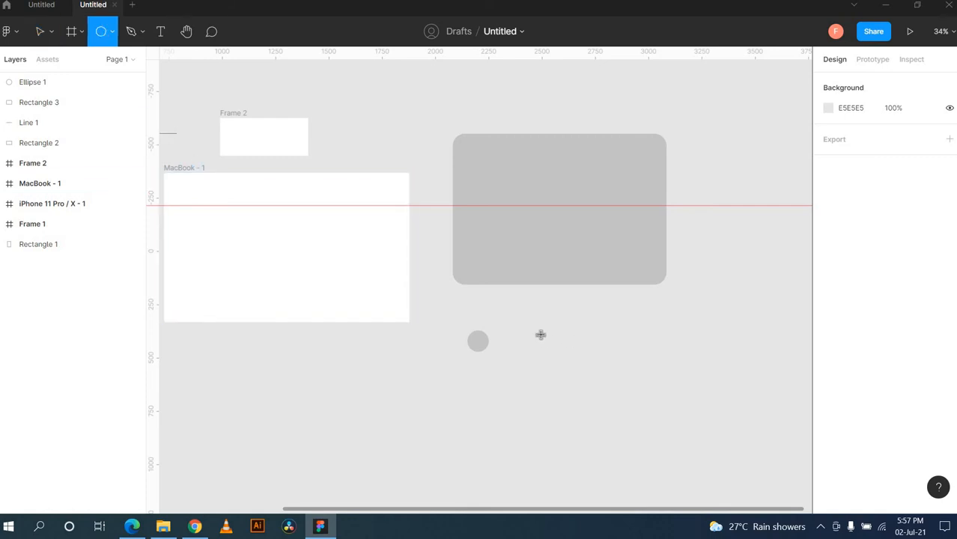
left_click_drag(541, 335, 699, 450)
scroll(674, 337, "down", 3)
scroll(674, 337, "right", 3)
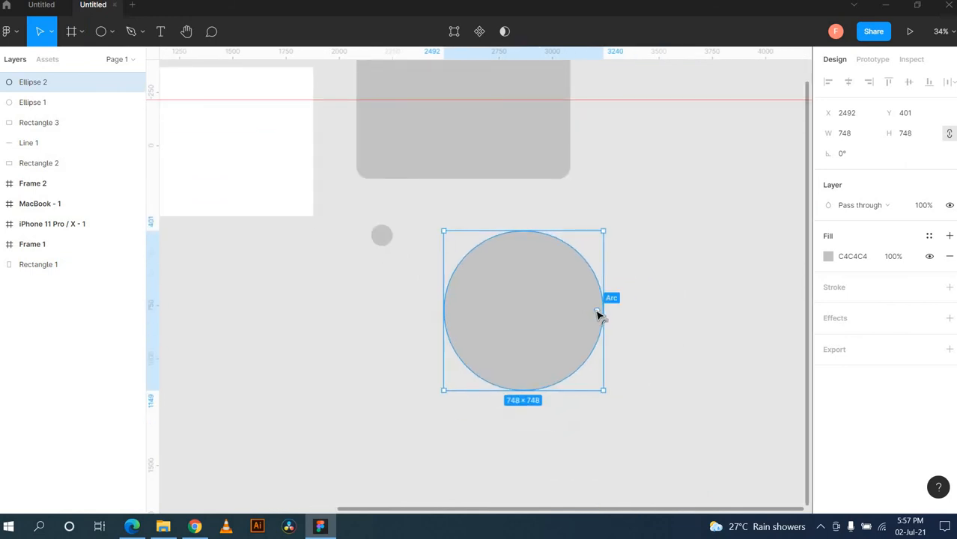
Step: Turn the large circle into a right-facing Pac-Man wedge with -80.48% sweep and 0% ratio
left_click_drag(599, 315, 559, 344)
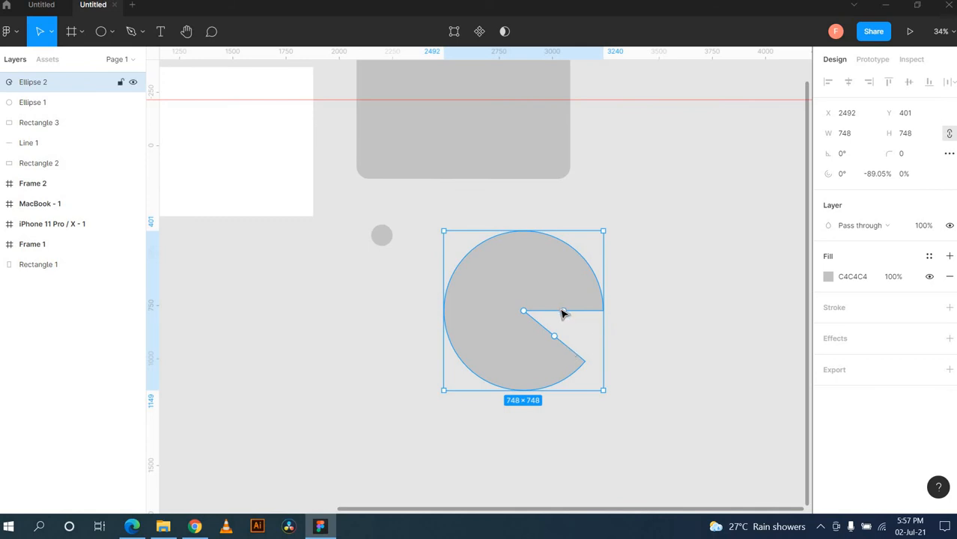
left_click_drag(555, 298, 580, 307)
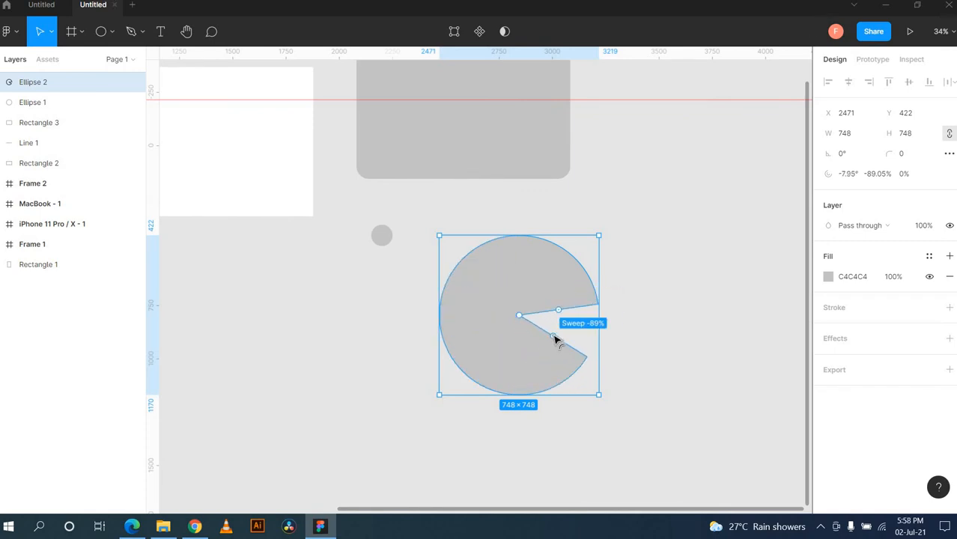
left_click_drag(555, 340, 591, 348)
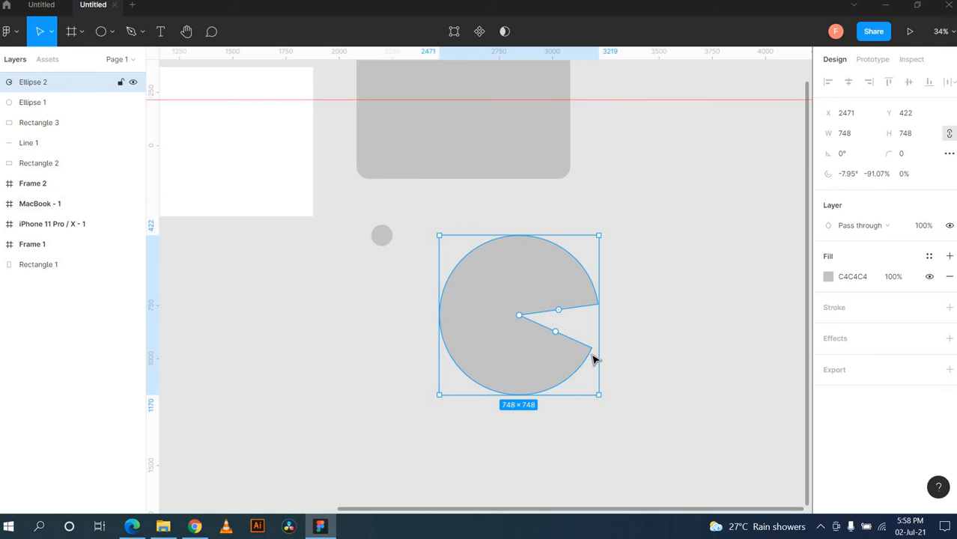
left_click_drag(558, 310, 446, 346)
left_click_drag(581, 386, 584, 381)
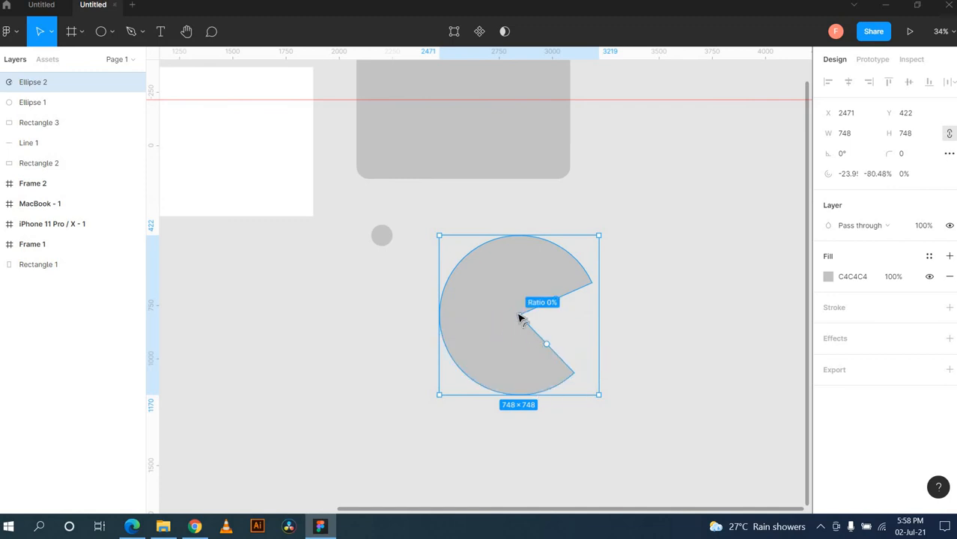
left_click_drag(524, 316, 484, 313)
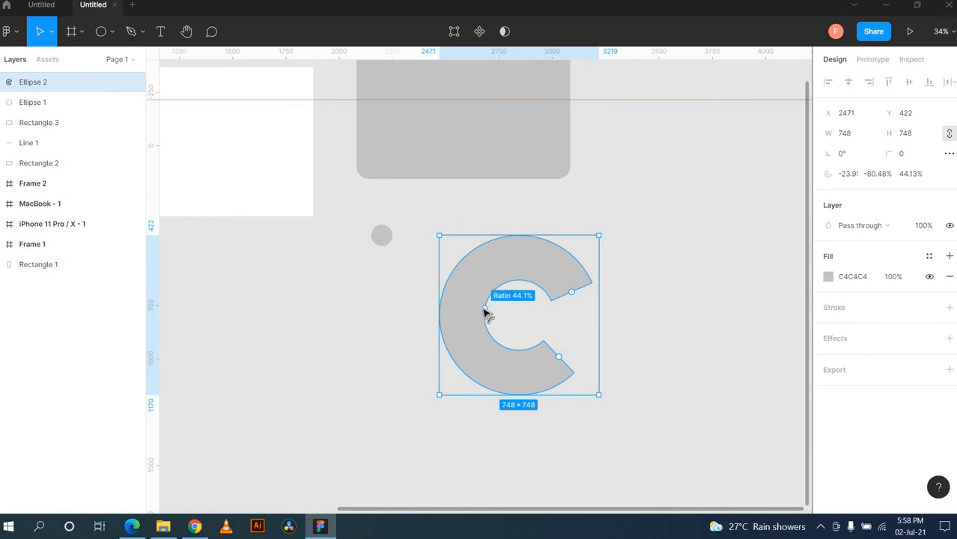
left_click_drag(485, 313, 522, 325)
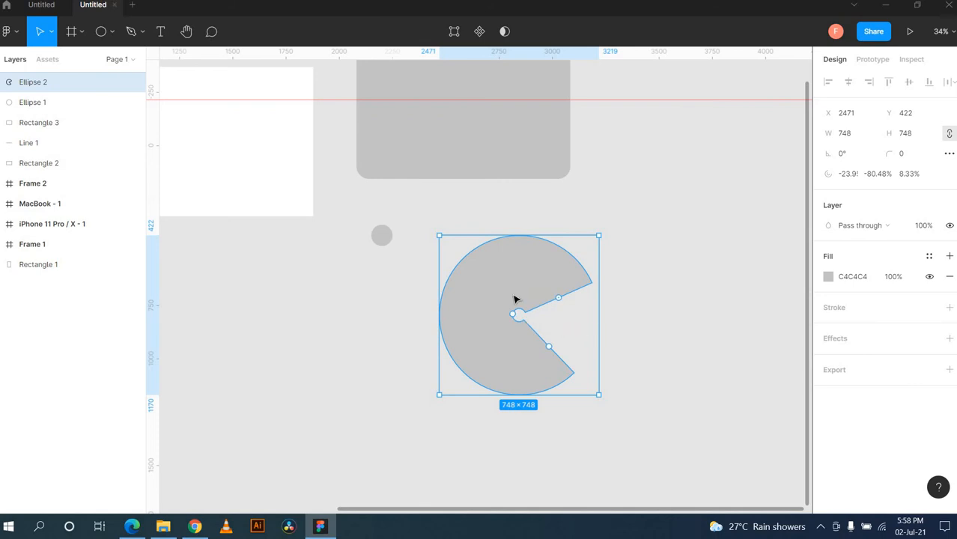
left_click_drag(514, 314, 522, 322)
Step: Fill the Pac-Man shape bright yellow ECF02B
left_click(829, 277)
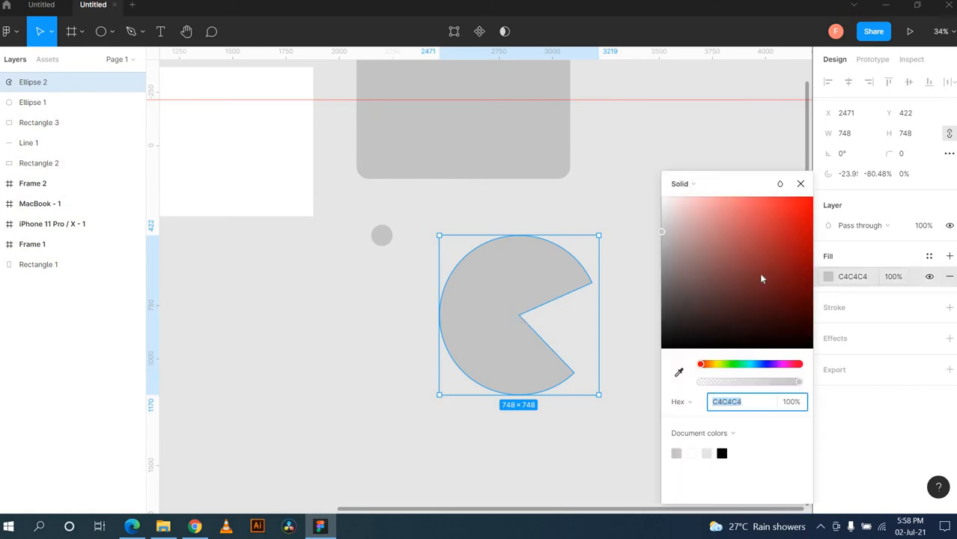
left_click(718, 364)
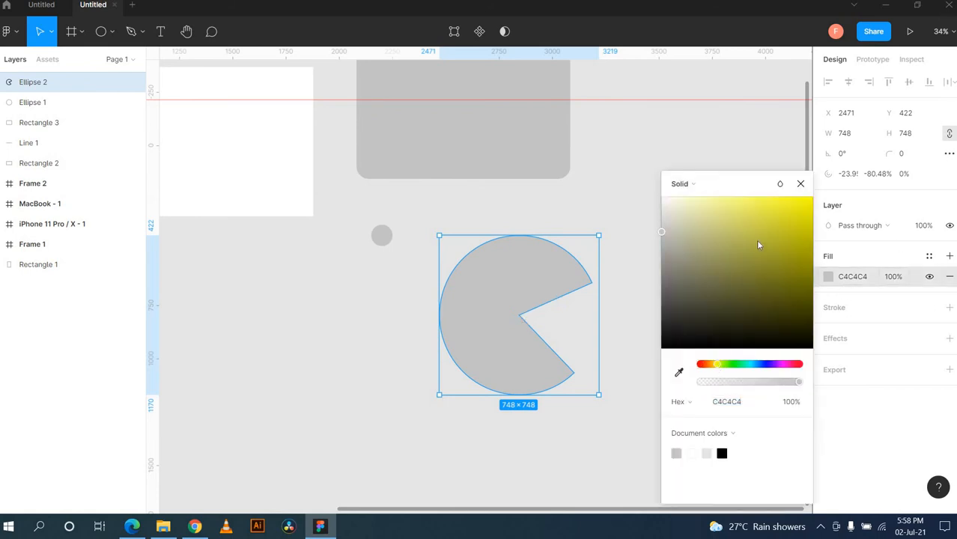
left_click_drag(755, 240, 786, 212)
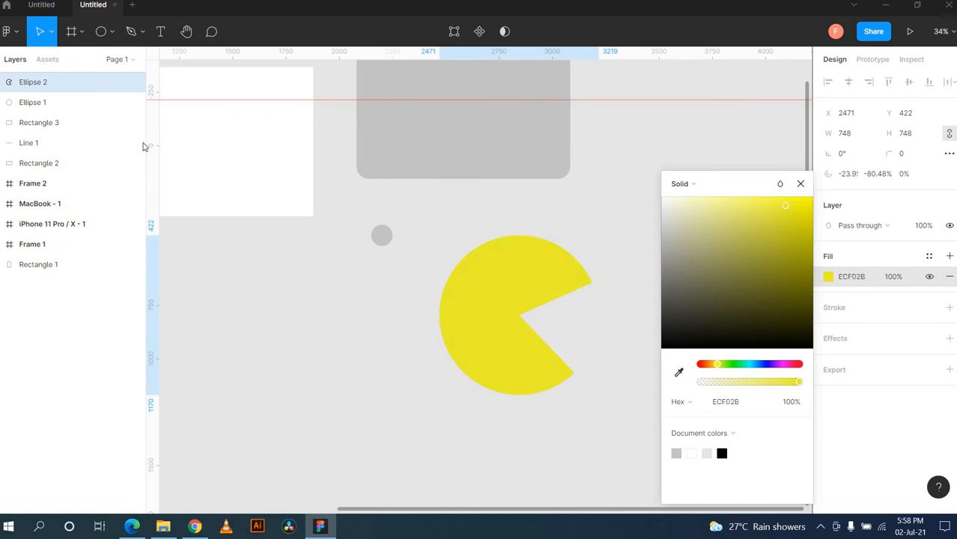
Step: Draw a small 35 × 30 grey ellipse near the rounded rectangle
left_click(110, 35)
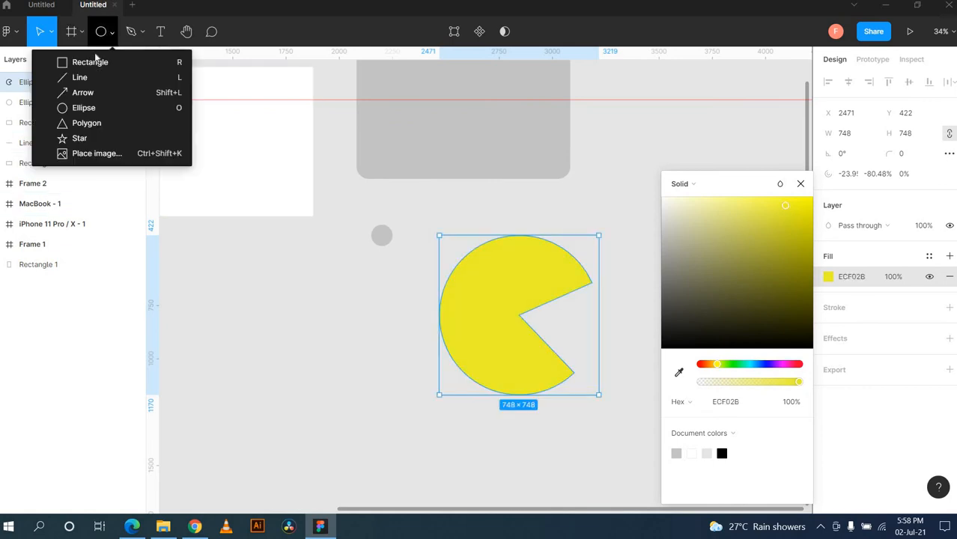
left_click(86, 105)
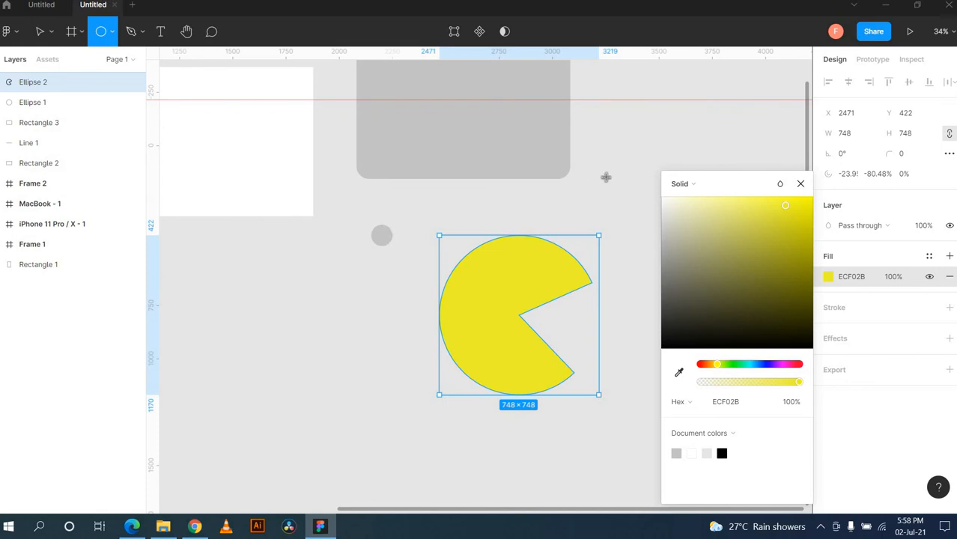
left_click_drag(606, 177, 611, 185)
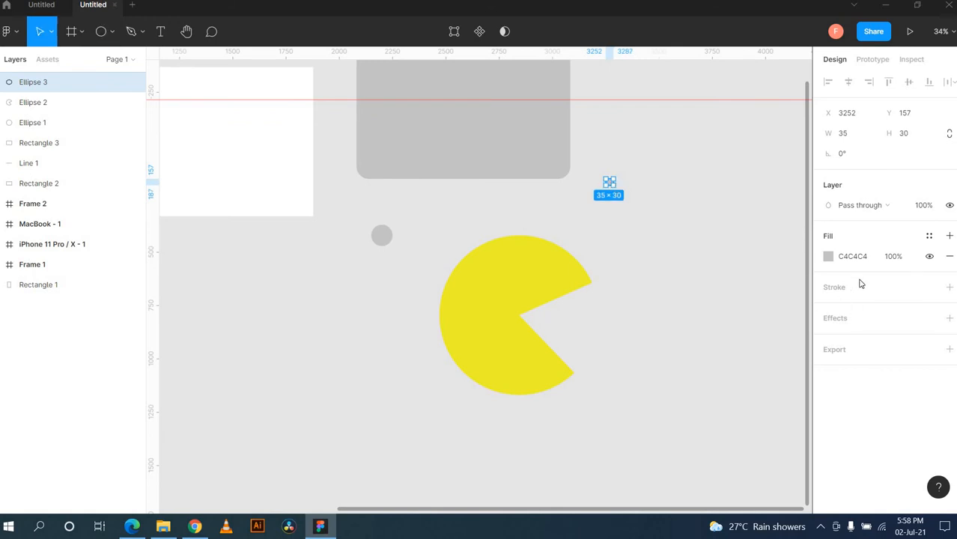
left_click(827, 257)
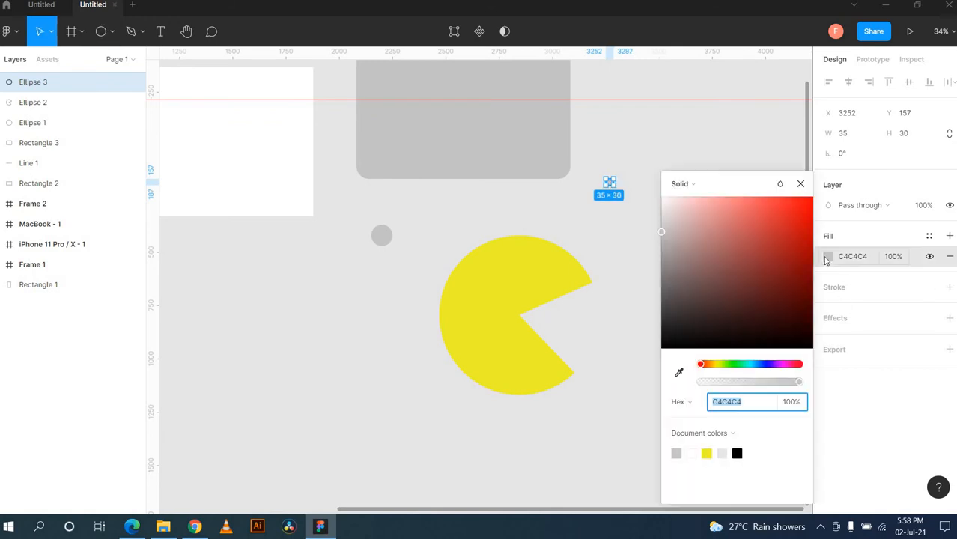
Step: Fill the small ellipse black 000000 and move it onto the Pac-Man's upper half as its eye
left_click(669, 349)
left_click(641, 321)
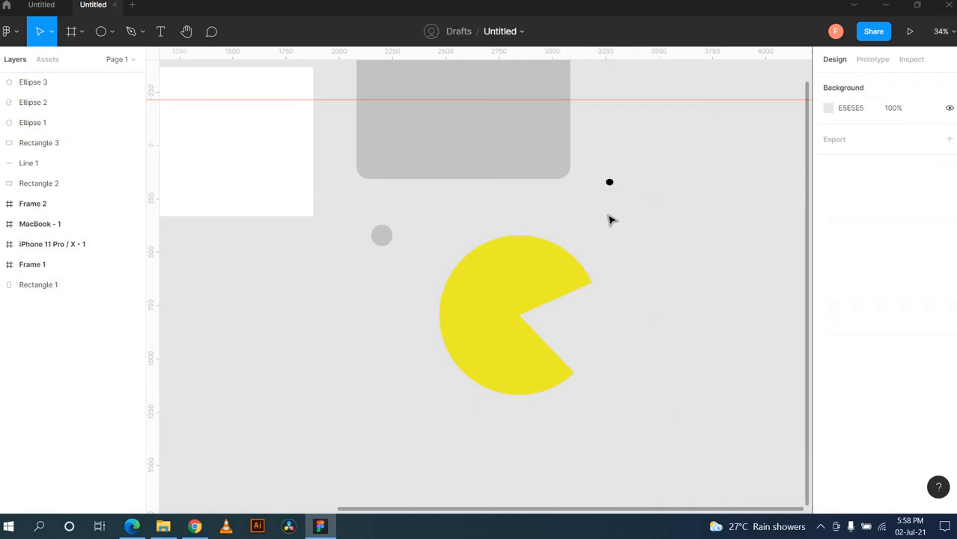
left_click(609, 182)
left_click_drag(608, 182, 542, 272)
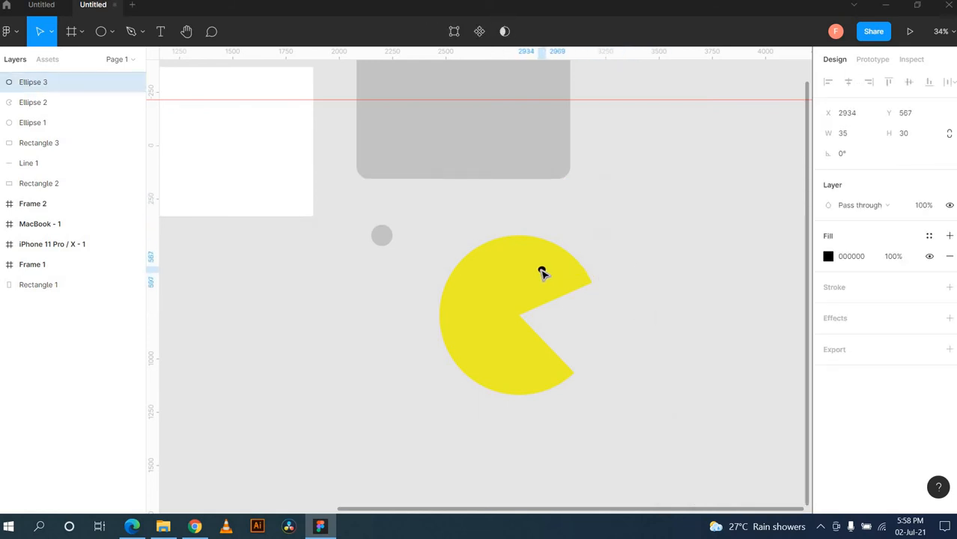
left_click(630, 336)
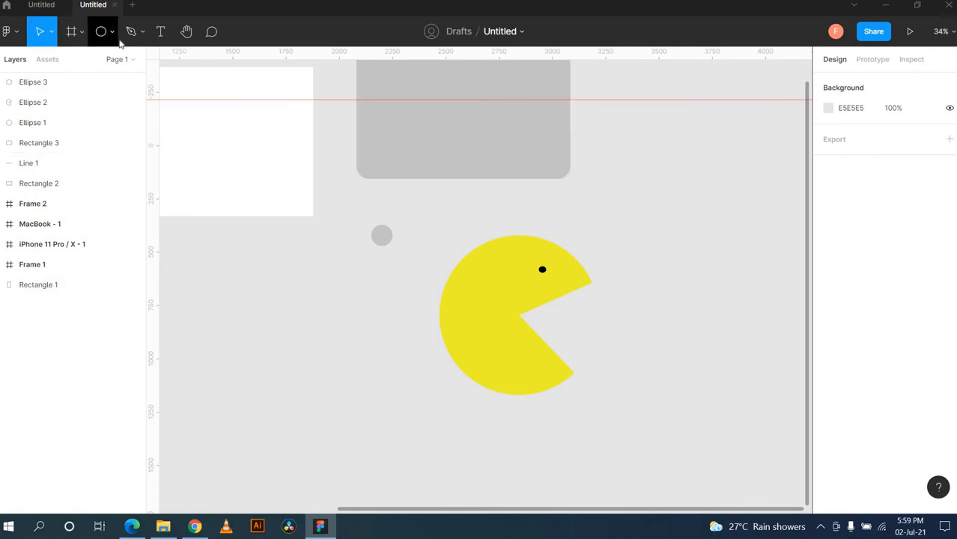
left_click(113, 35)
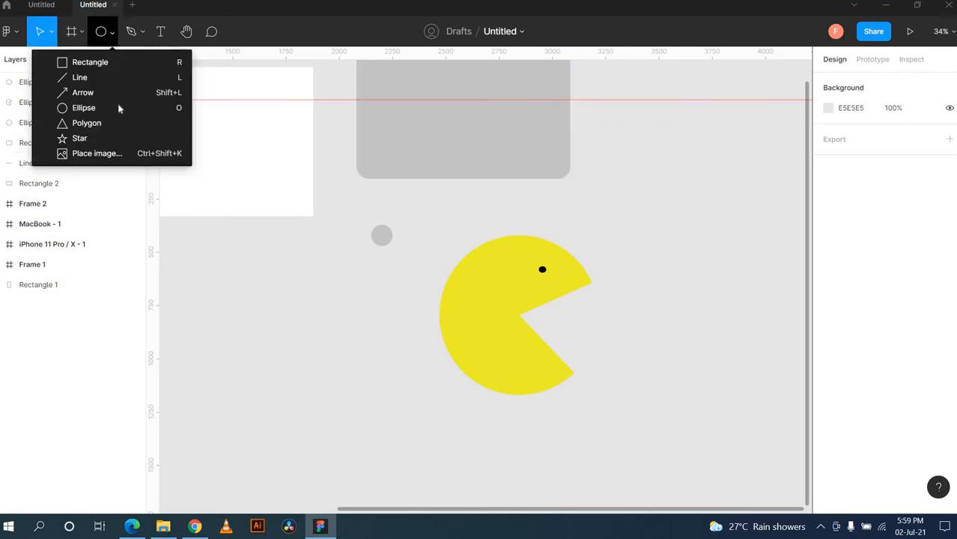
Step: Draw a large 739 × 739 grey triangle left of the Pac-Man with corner radius 104
left_click(87, 124)
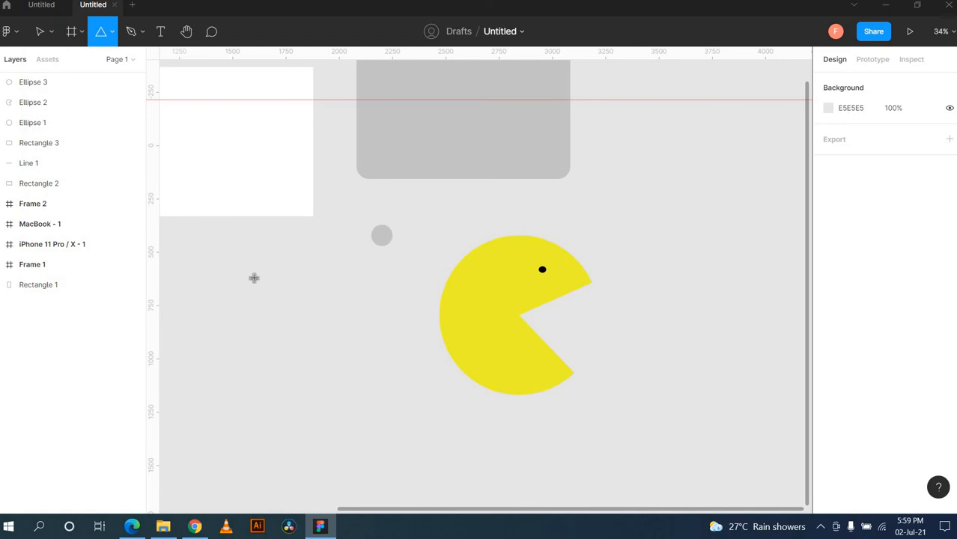
left_click_drag(254, 272, 321, 431)
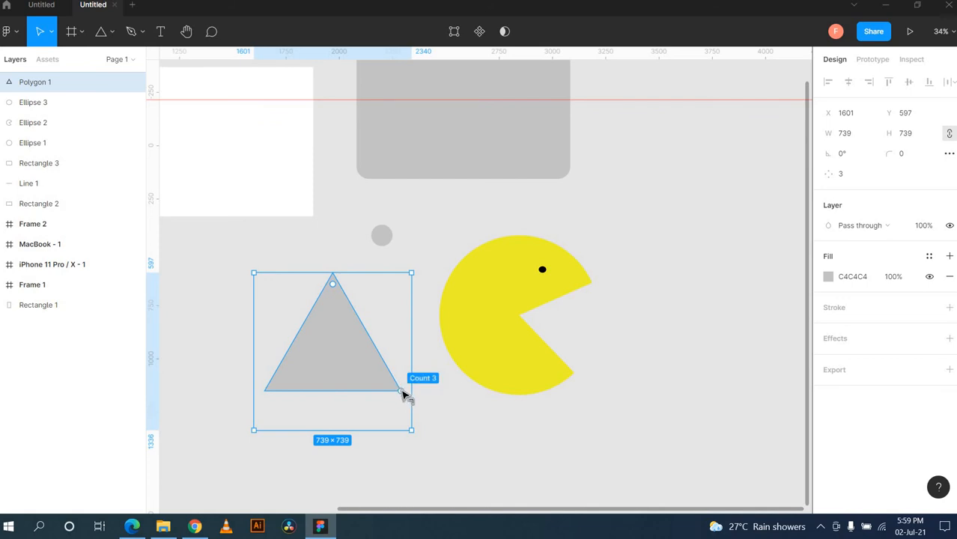
left_click(453, 398)
left_click(346, 370)
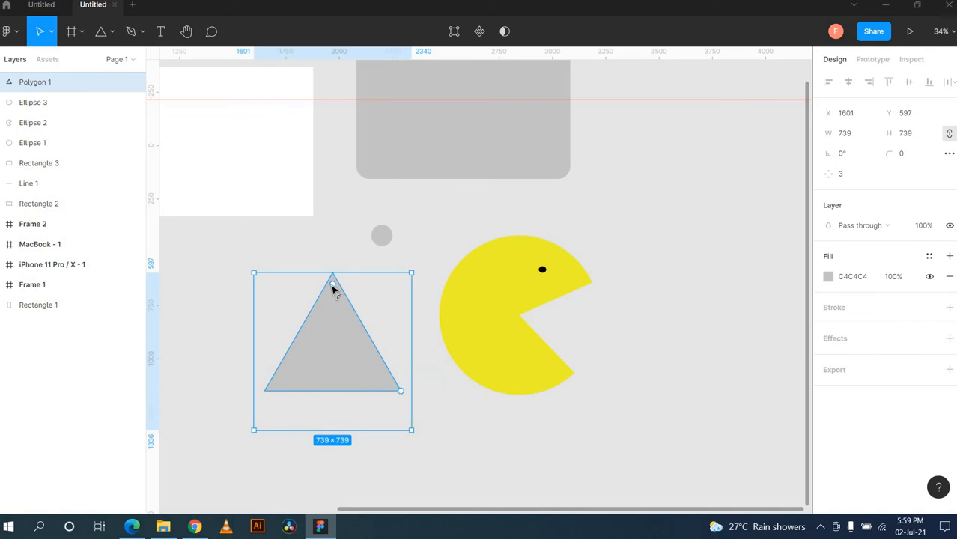
left_click_drag(333, 314, 331, 320)
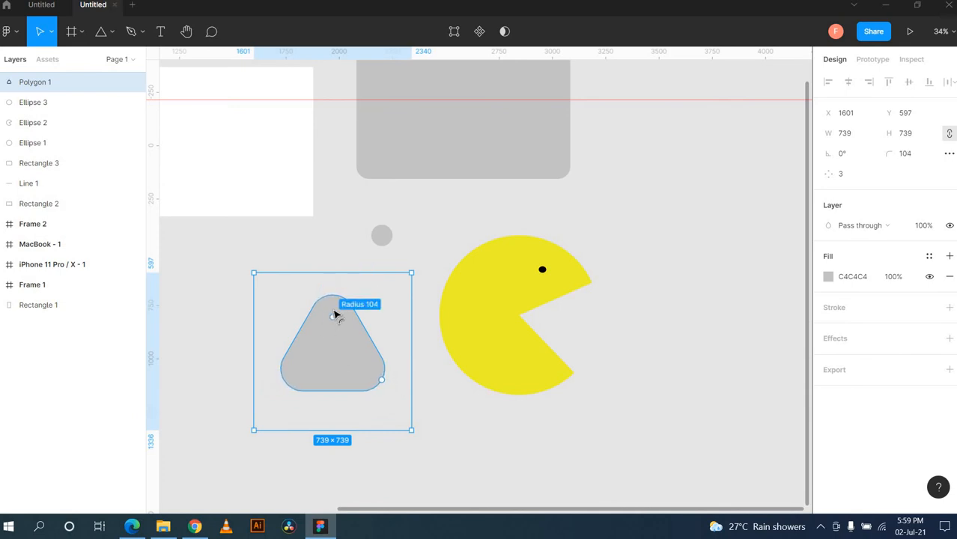
left_click_drag(333, 324, 327, 302)
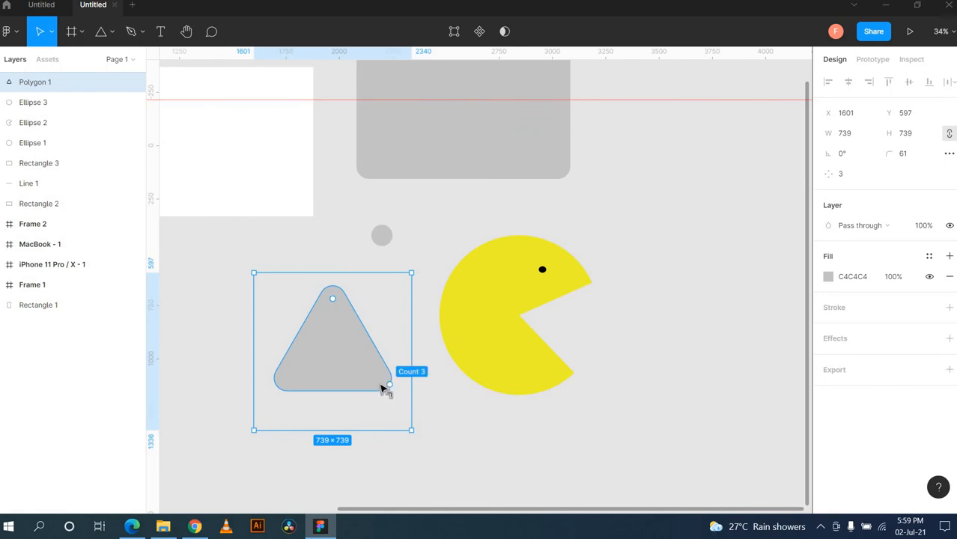
Step: Edit the triangle's vector points, shifting it to the left
double_click(394, 387)
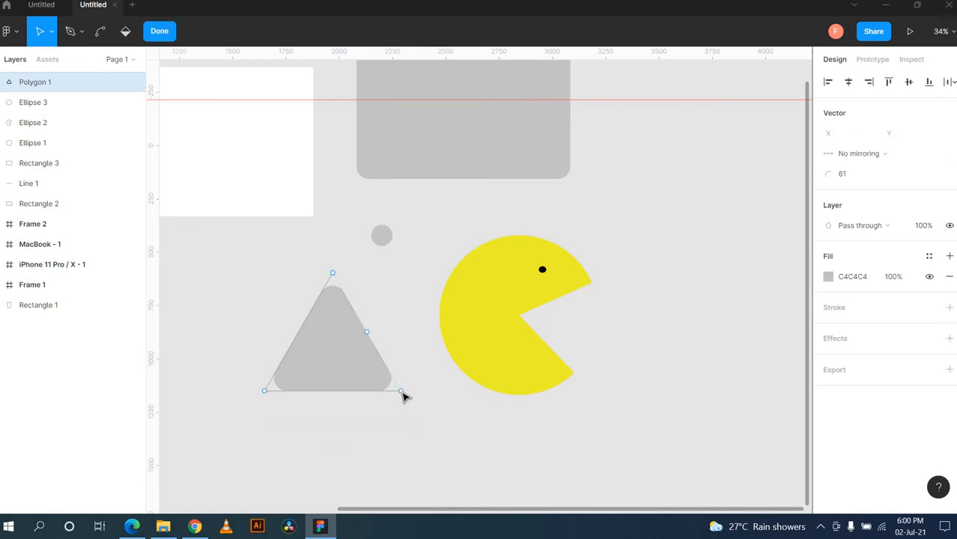
mouse_move(399, 395)
left_mouse_down()
mouse_move(447, 379)
mouse_move(352, 396)
mouse_move(379, 398)
mouse_move(333, 395)
left_mouse_up()
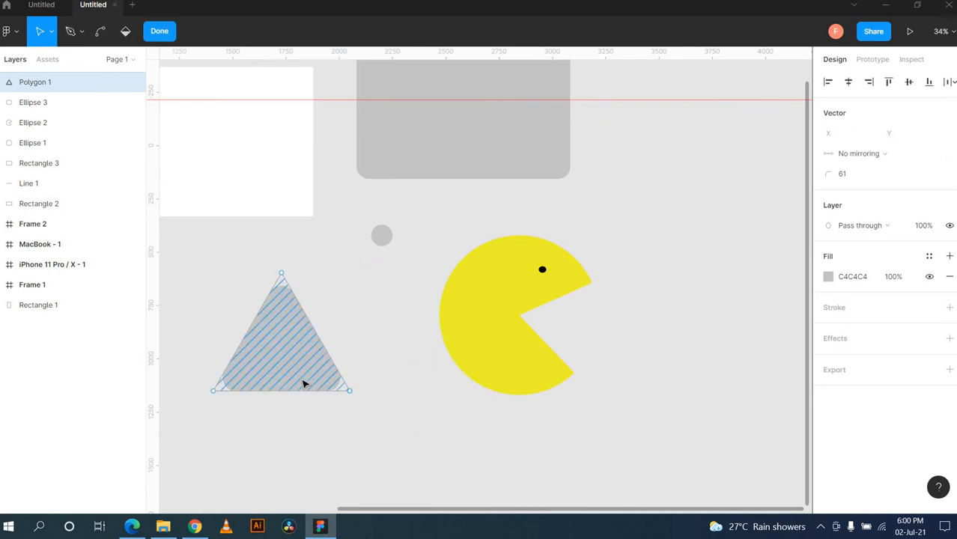
key("Escape")
left_click(404, 388)
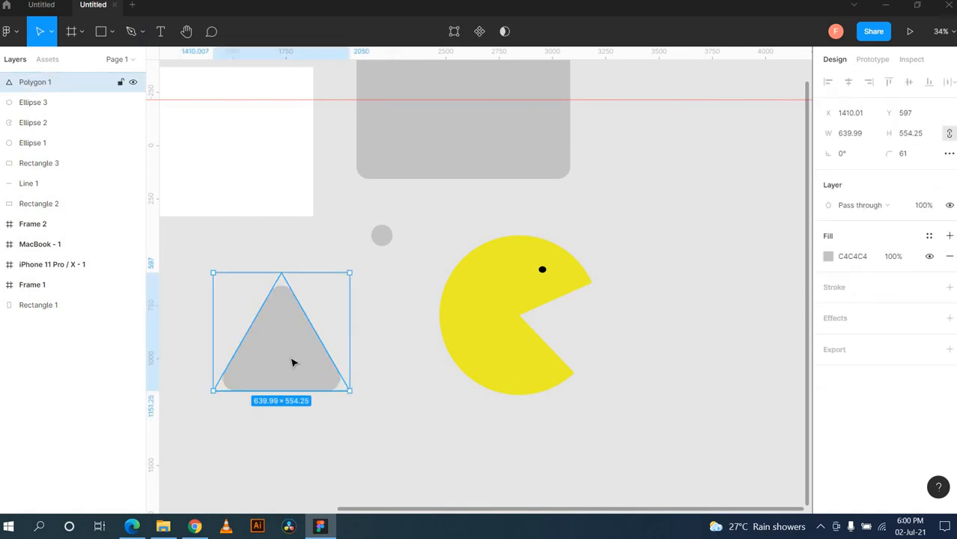
double_click(293, 362)
key("Escape")
left_click(398, 381)
Step: Remove the triangle's grey fill and delete Polygon 1
double_click(279, 334)
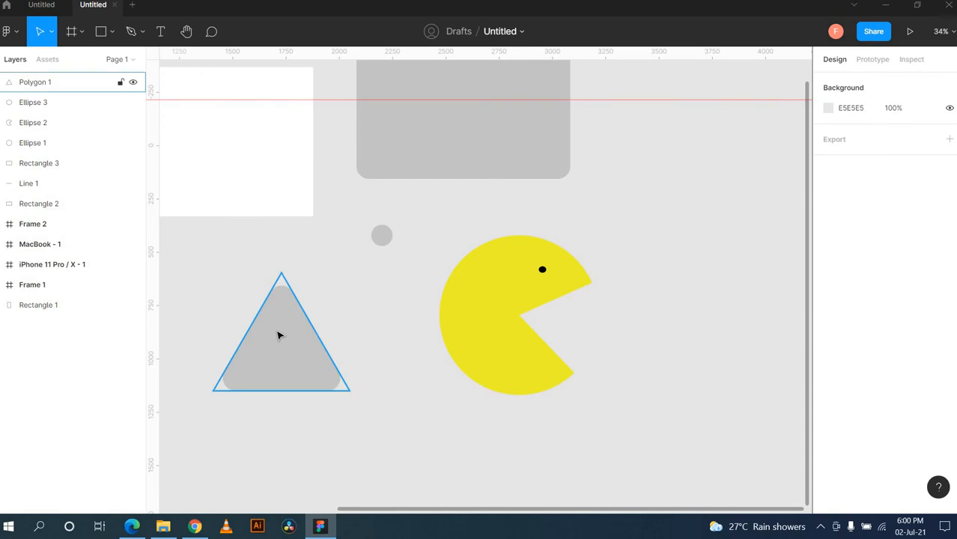
left_click(347, 373)
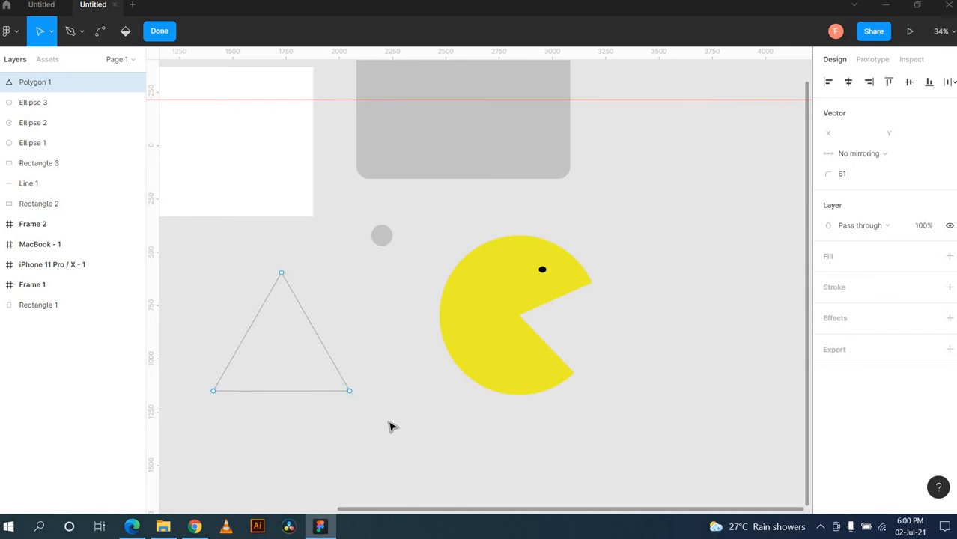
key("Escape")
key("Delete")
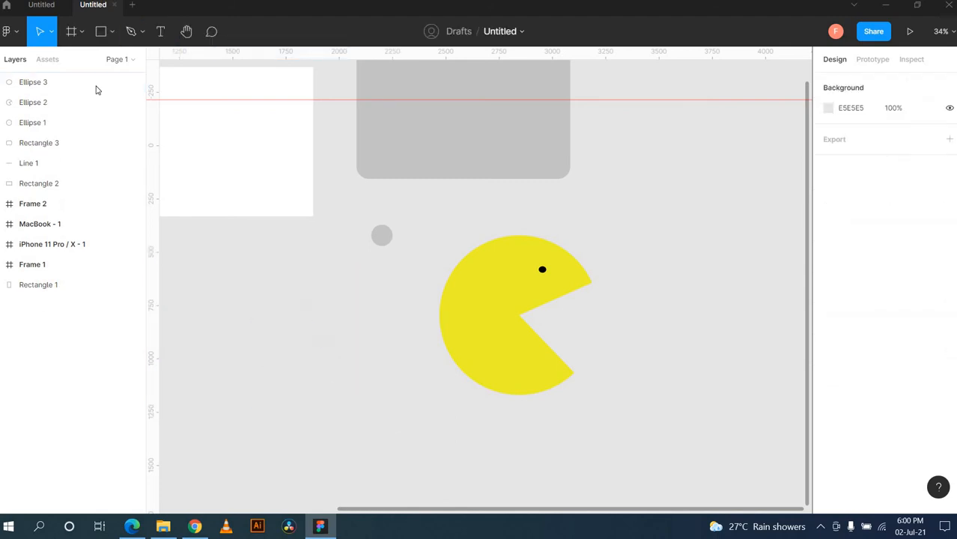
left_click(111, 31)
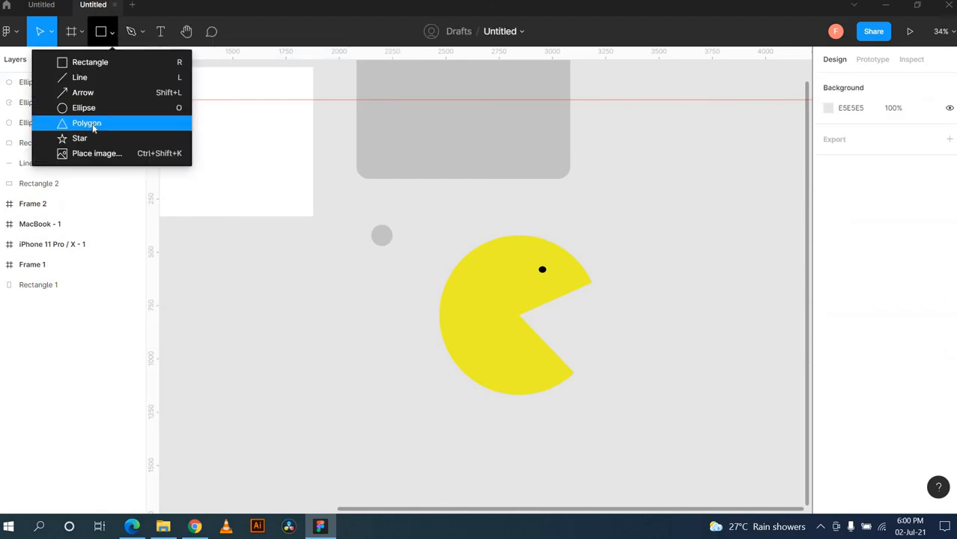
left_click_drag(302, 304, 164, 408)
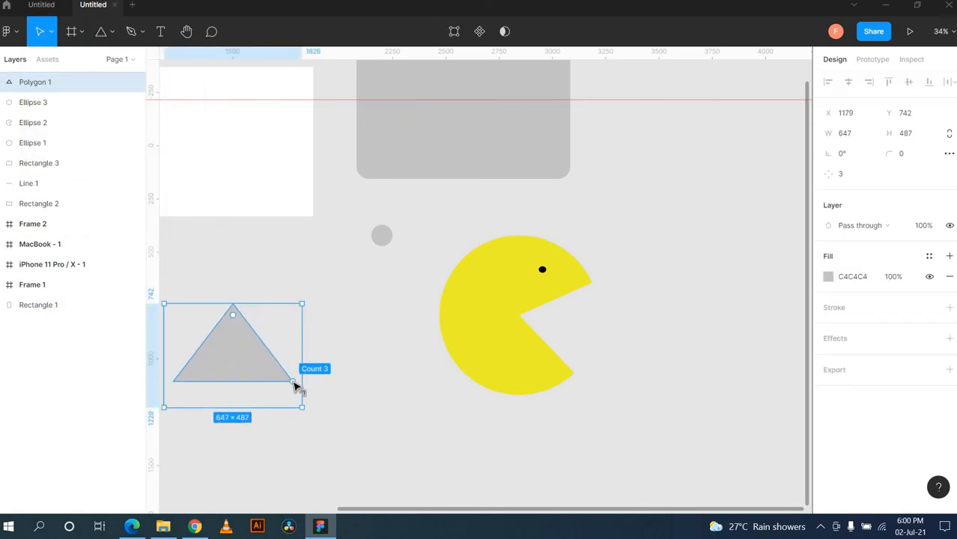
left_click_drag(301, 380, 288, 310)
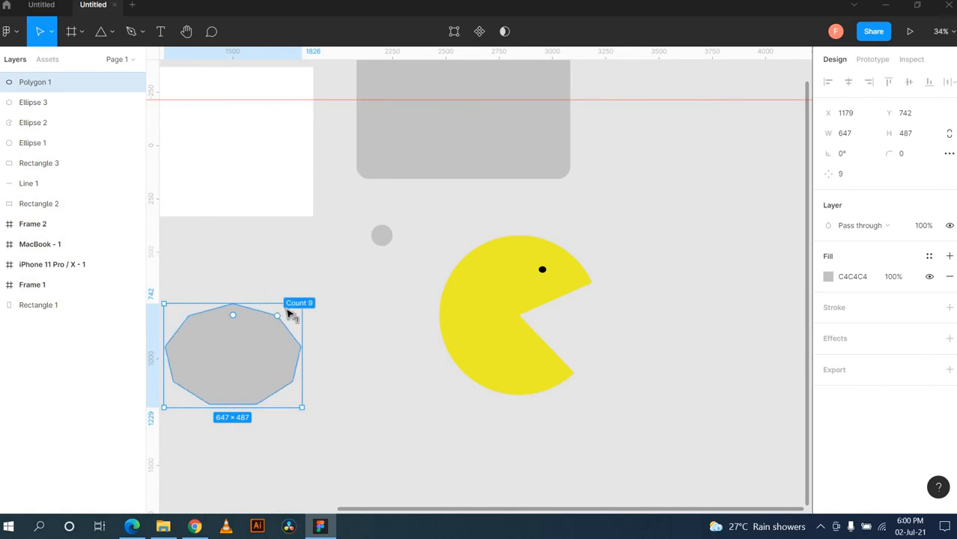
left_click_drag(291, 317, 313, 358)
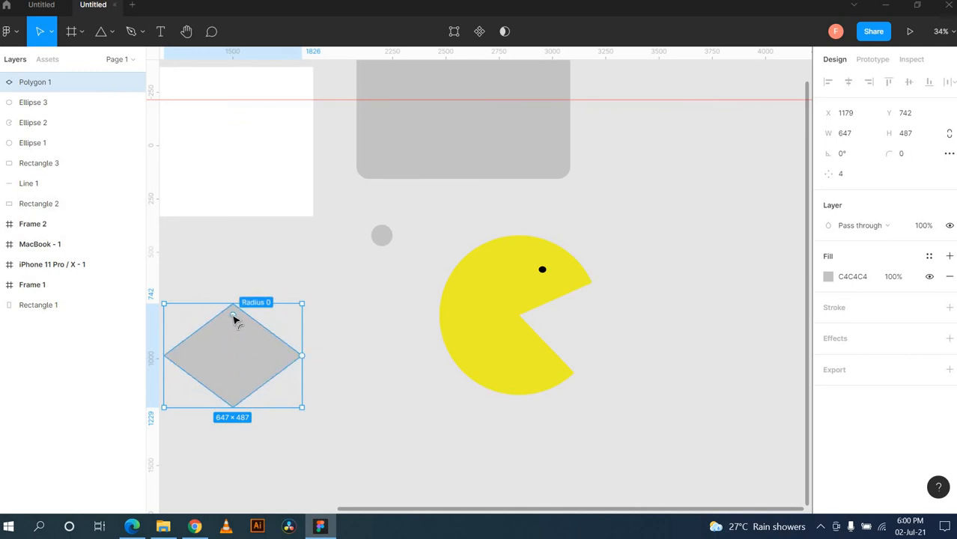
left_click_drag(235, 318, 241, 374)
mouse_move(235, 333)
left_mouse_down()
mouse_move(226, 303)
mouse_move(234, 339)
left_mouse_up()
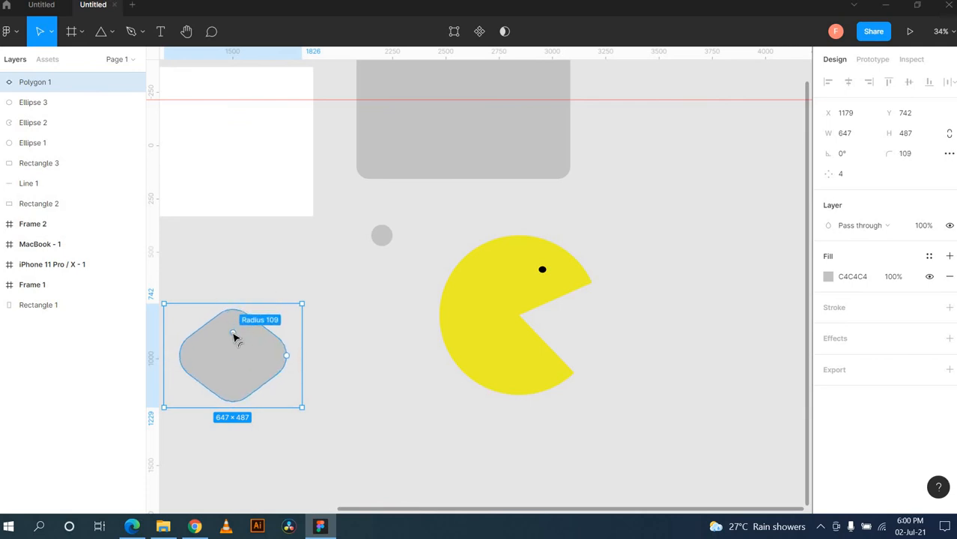
key("Delete")
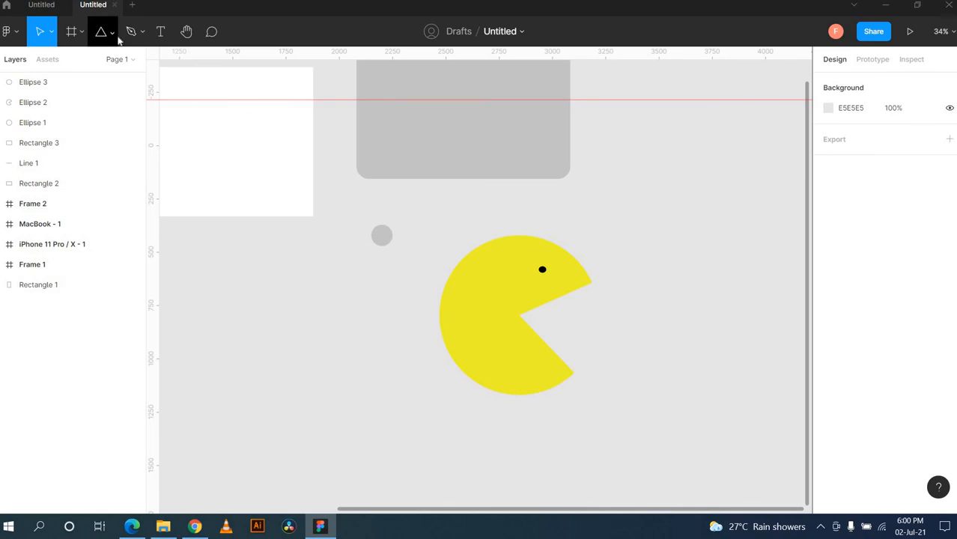
Step: Draw a grey 9-point star, 754 × 671, at the lower left with fatter, rounded points
left_click(116, 36)
left_click(79, 139)
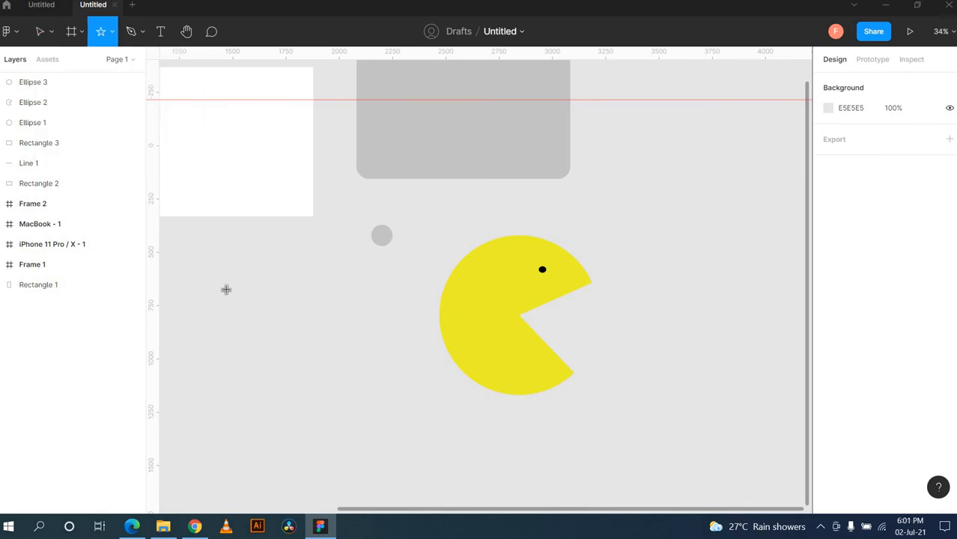
mouse_move(226, 288)
left_mouse_down()
mouse_move(359, 372)
mouse_move(386, 433)
left_mouse_up()
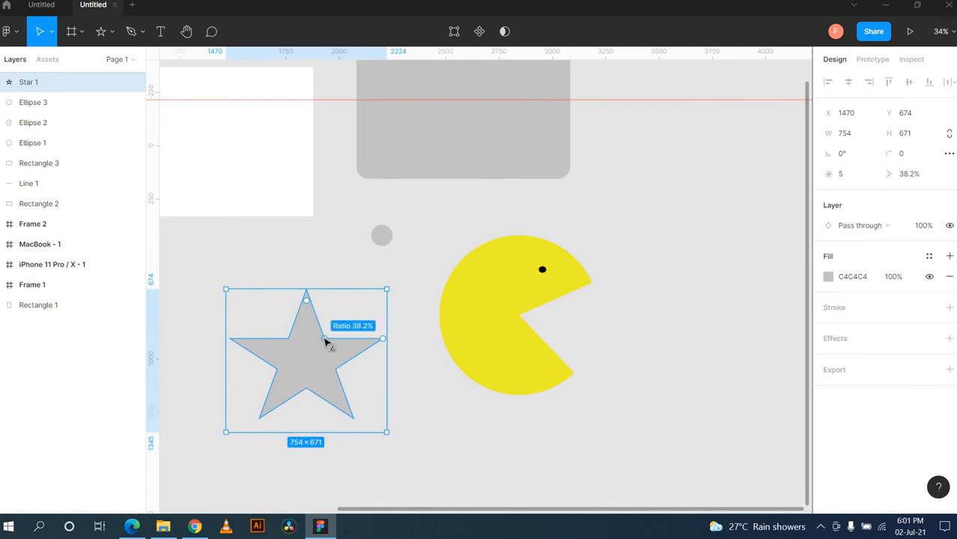
left_click_drag(326, 341, 307, 296)
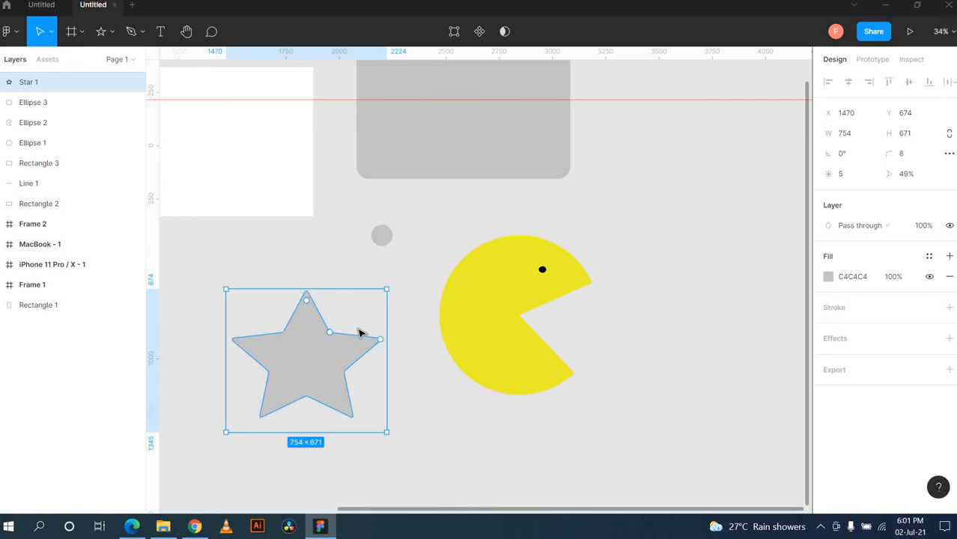
left_click_drag(382, 343, 359, 314)
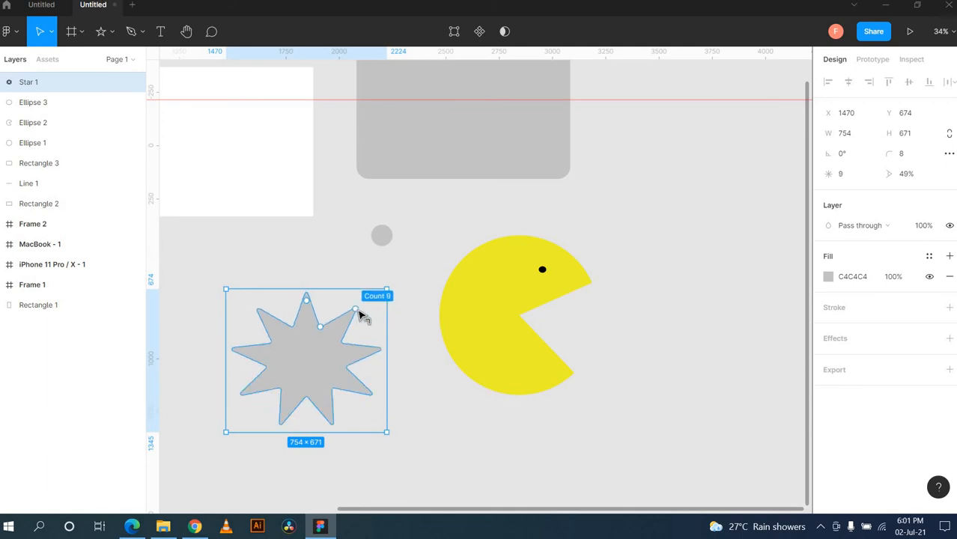
left_click(276, 267)
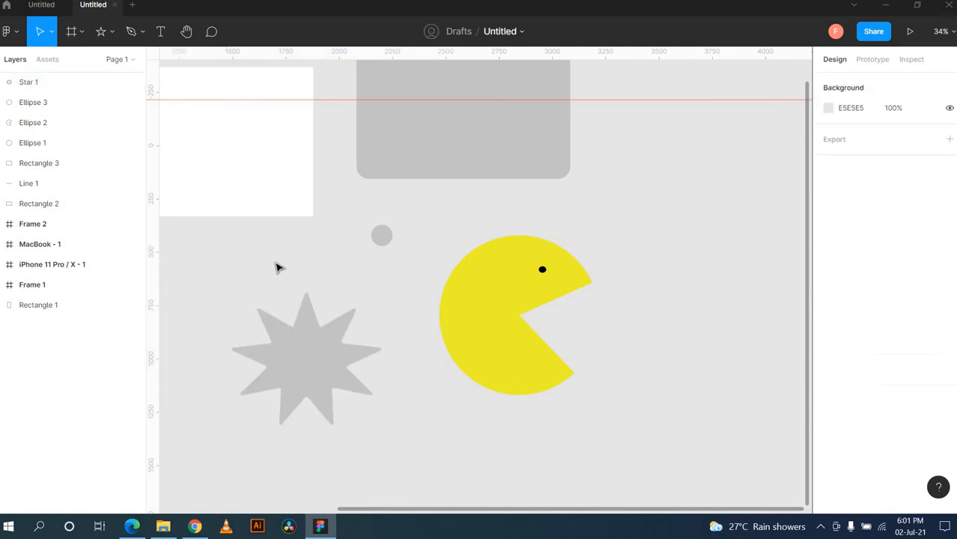
Step: Pen a closed five-point pentagon right of the Pac-Man and give it a grey C4C4C4 fill
left_click(112, 31)
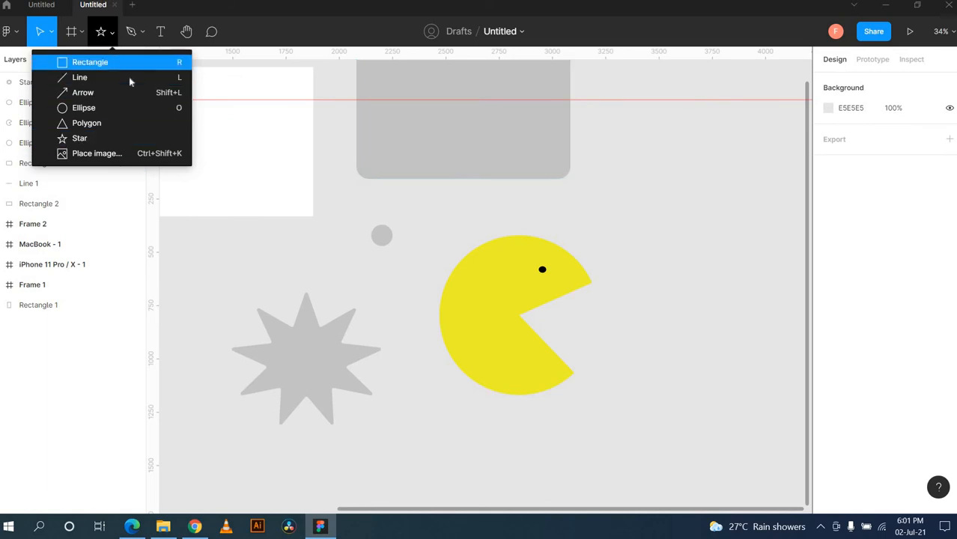
left_click(225, 258)
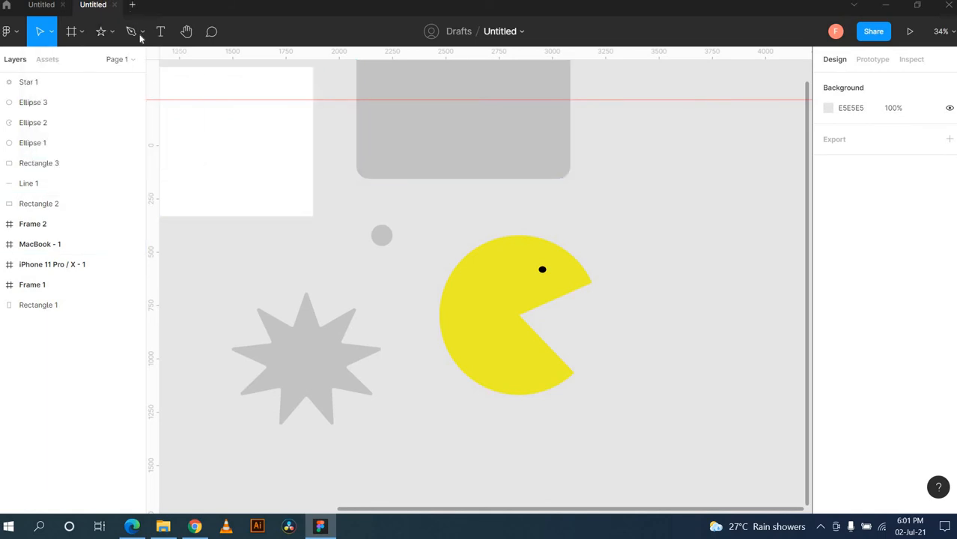
left_click(142, 33)
left_click(129, 62)
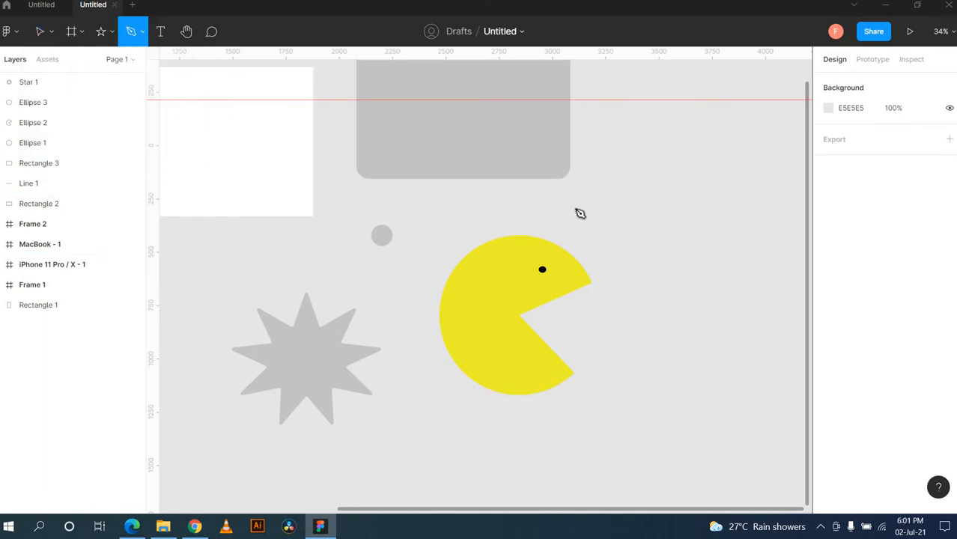
left_click(656, 208)
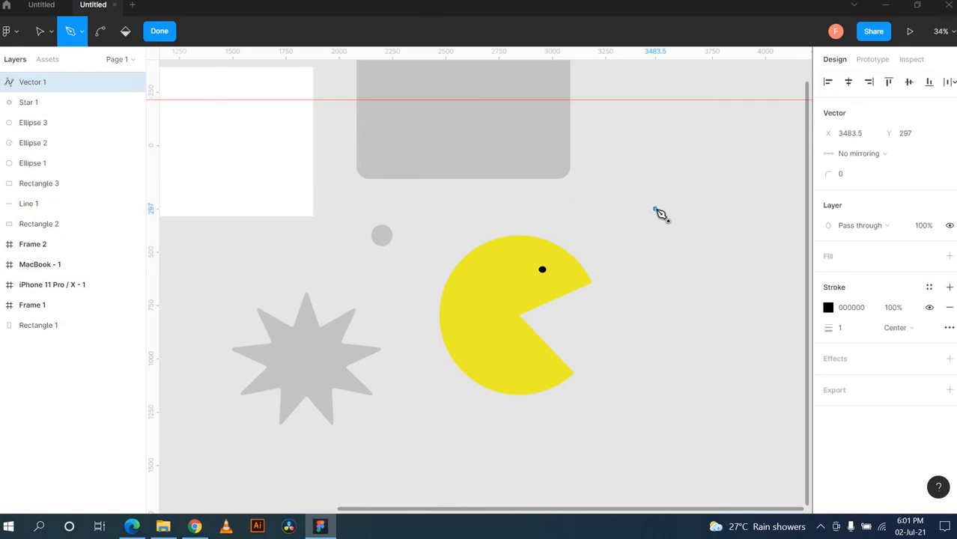
left_click(699, 202)
left_click(745, 260)
left_click(699, 296)
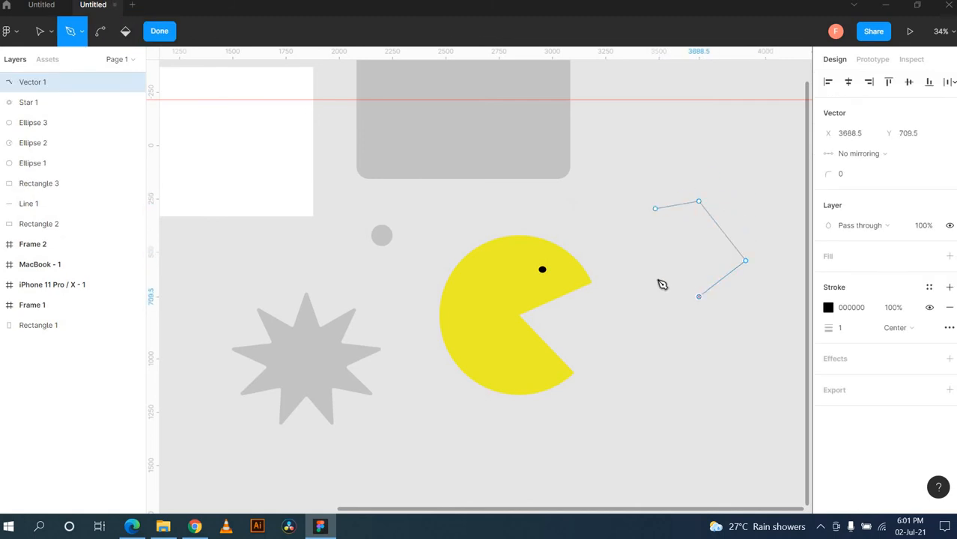
left_click(655, 278)
left_click(655, 209)
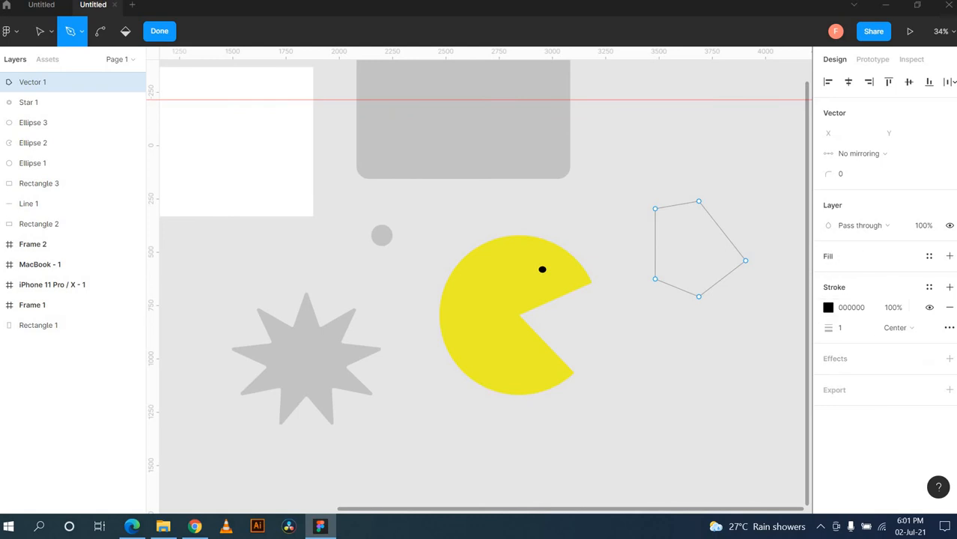
left_click(950, 256)
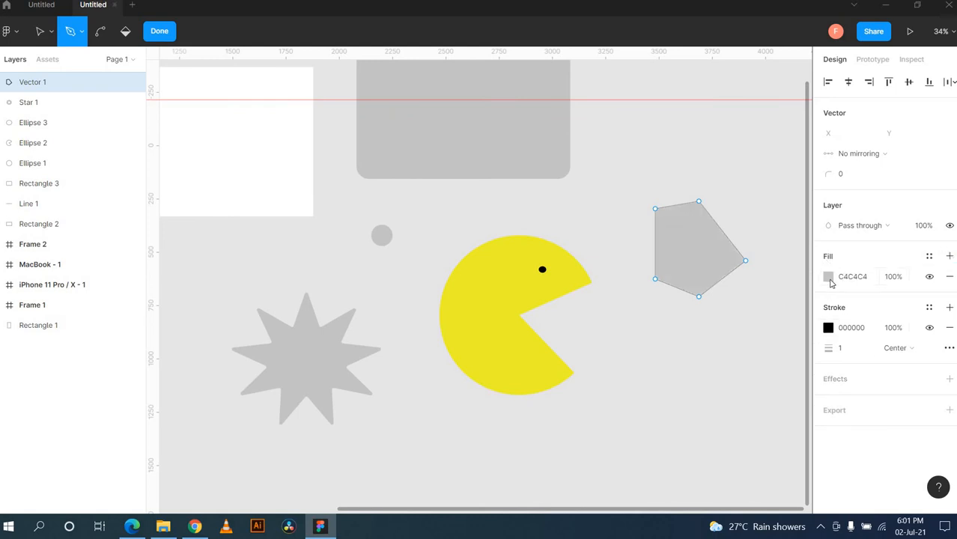
Step: Change the pentagon's fill colour to red D32626
left_click(828, 277)
left_click(785, 224)
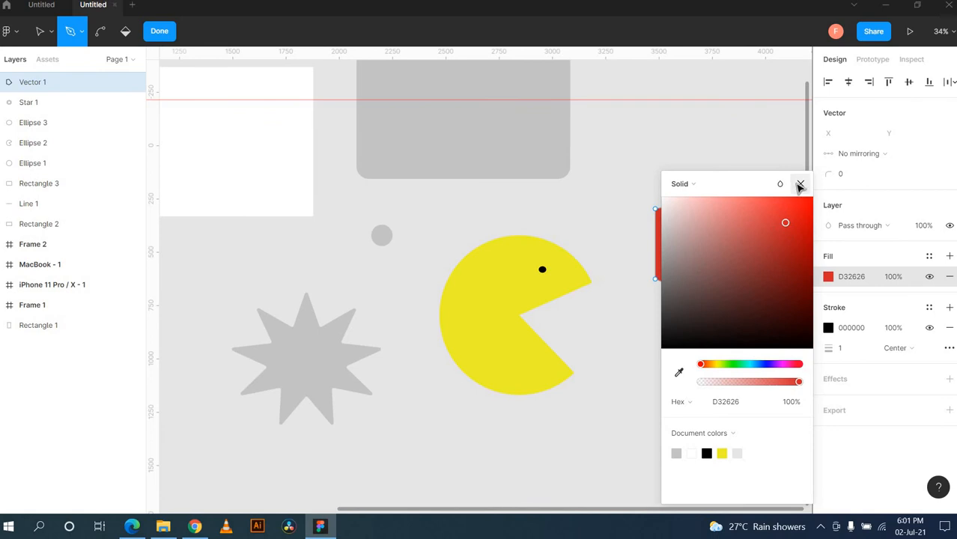
left_click(800, 184)
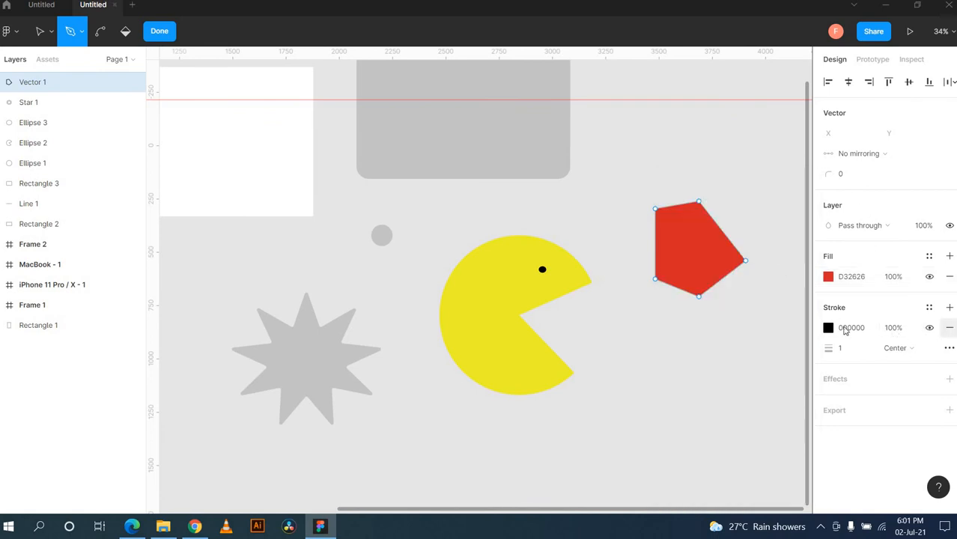
Step: Set the pentagon's black stroke weight to 110
left_click(853, 356)
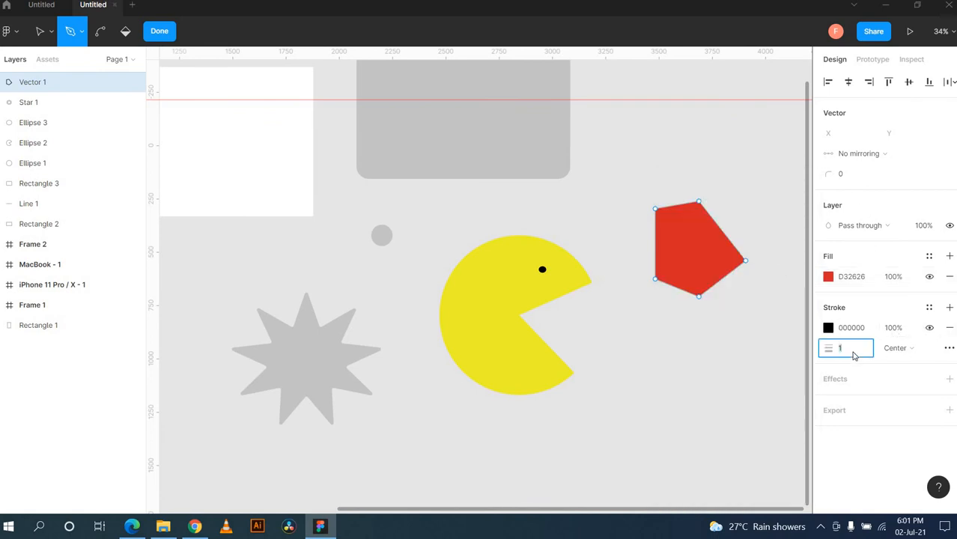
key("Return")
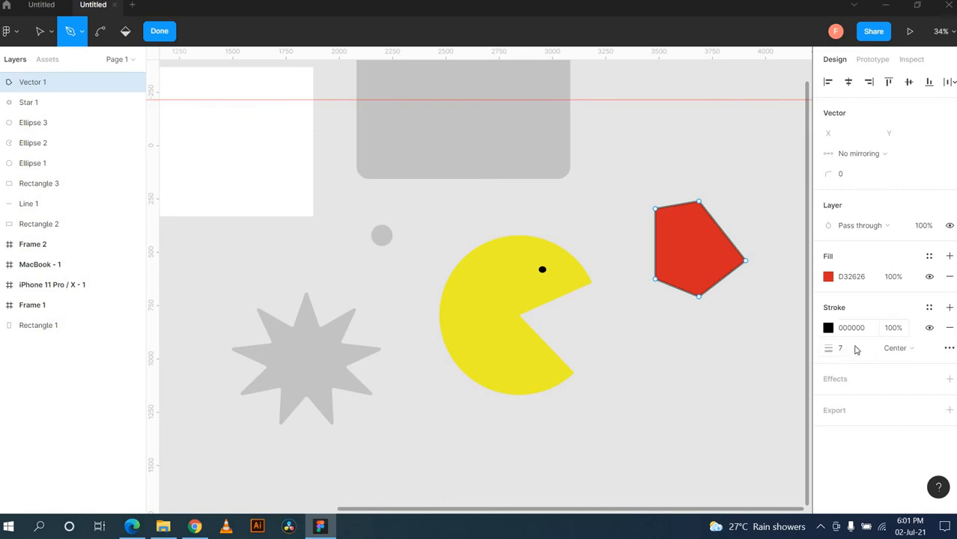
left_click(854, 351)
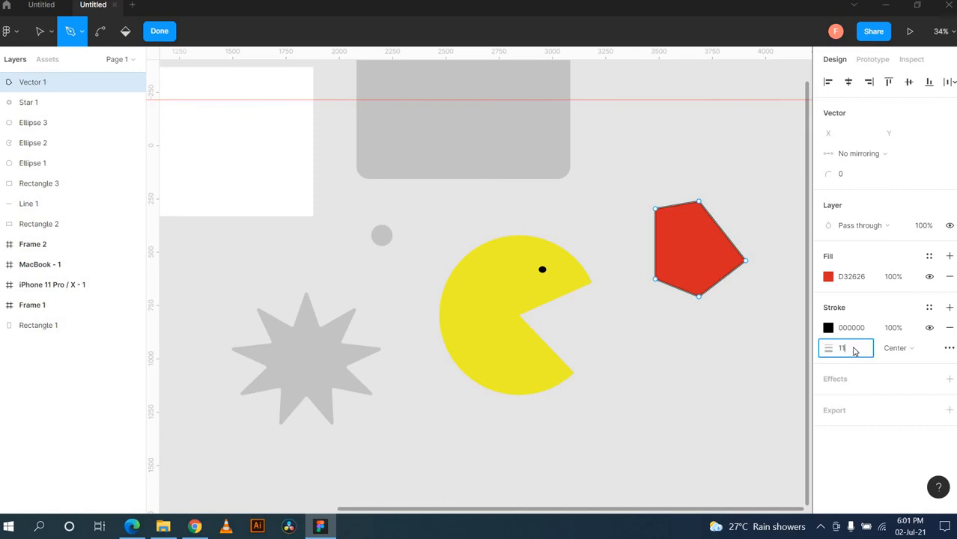
type("110")
key("Return")
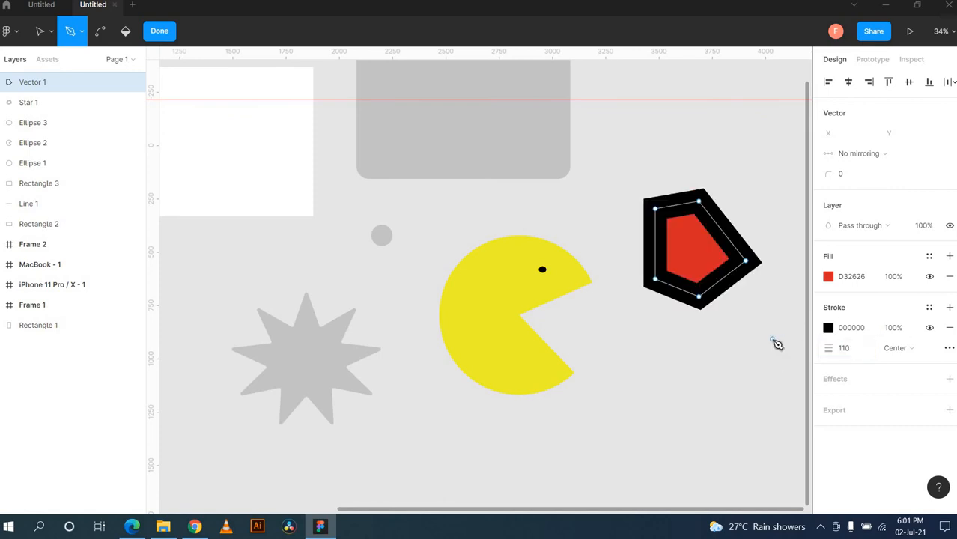
left_click(772, 339)
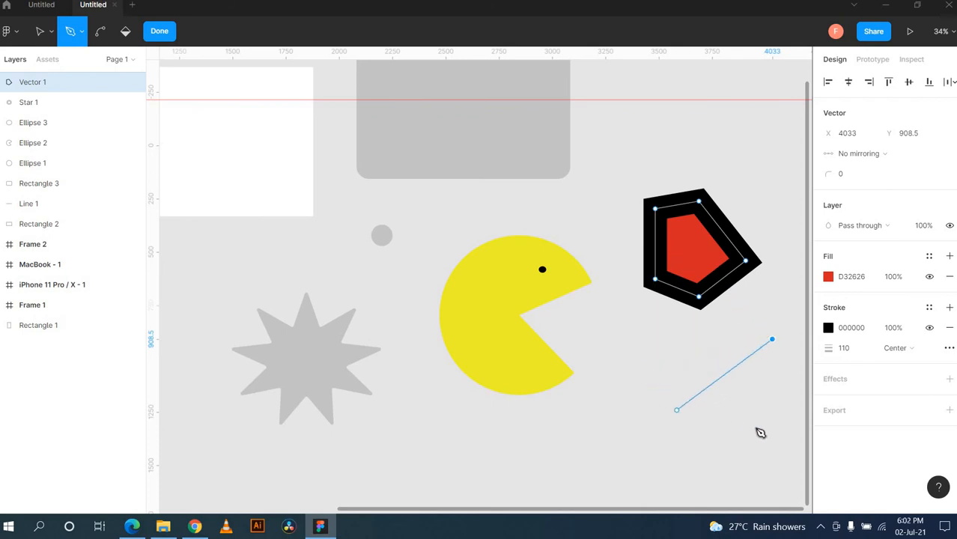
Step: Add curved anchors and close the path into a rounded blob below the pentagon
left_click(654, 374)
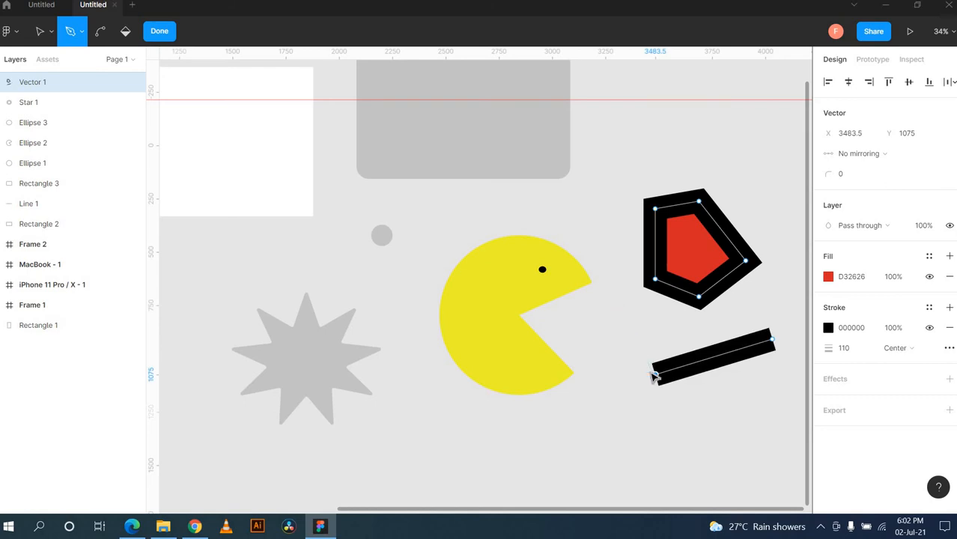
left_click_drag(655, 375, 675, 374)
mouse_move(661, 327)
left_mouse_down()
mouse_move(564, 239)
mouse_move(550, 261)
left_mouse_up()
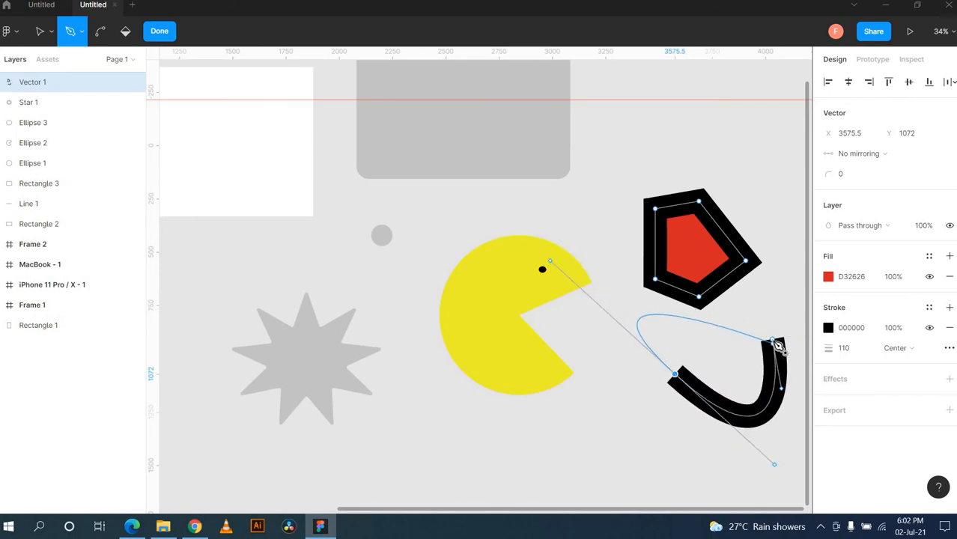
left_click(772, 337)
left_click_drag(742, 416, 718, 421)
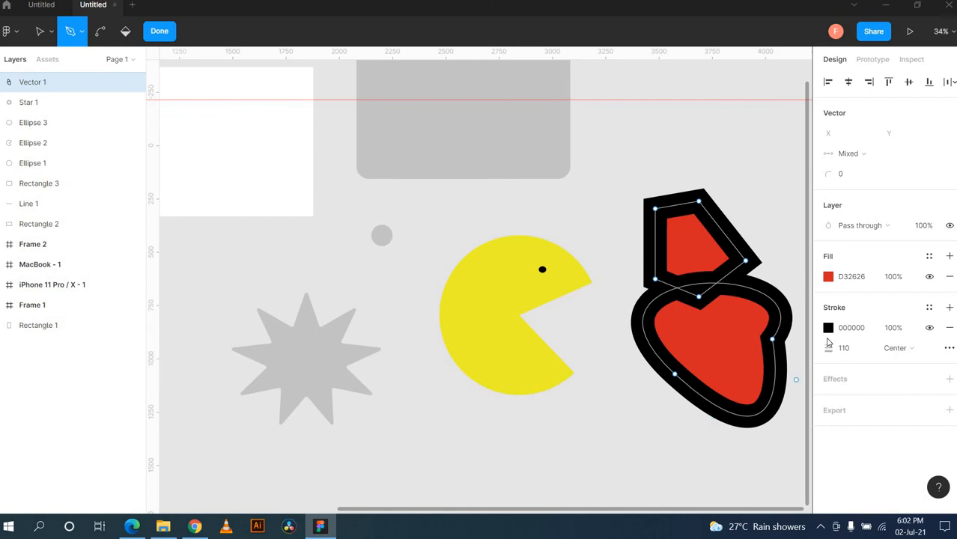
Step: Remove the thick black stroke from the red shape
left_click(948, 332)
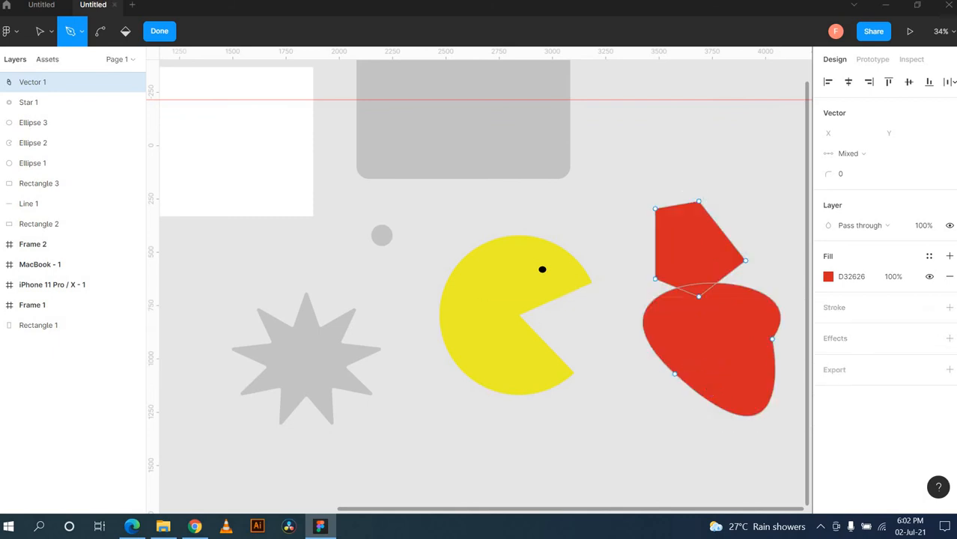
left_click(40, 31)
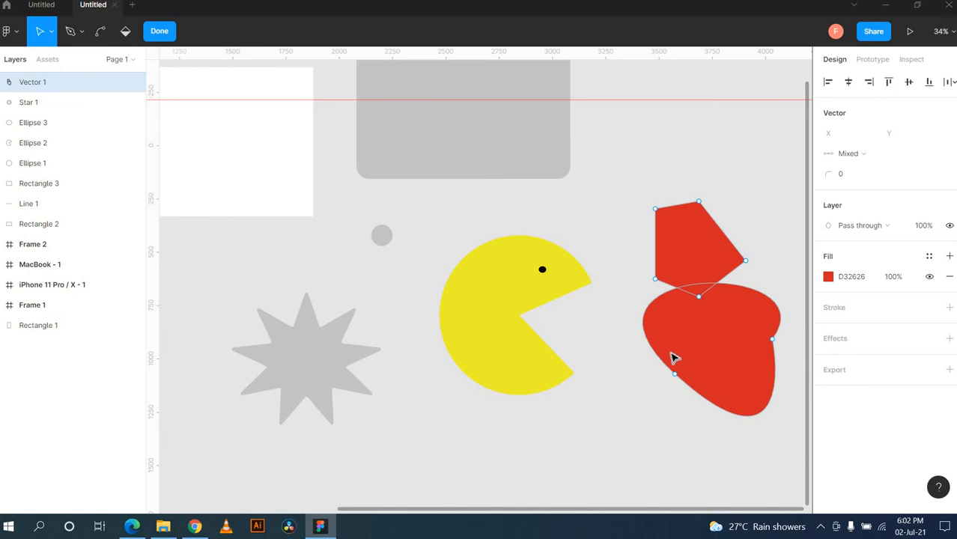
left_click_drag(680, 342, 699, 350)
key("ctrl")
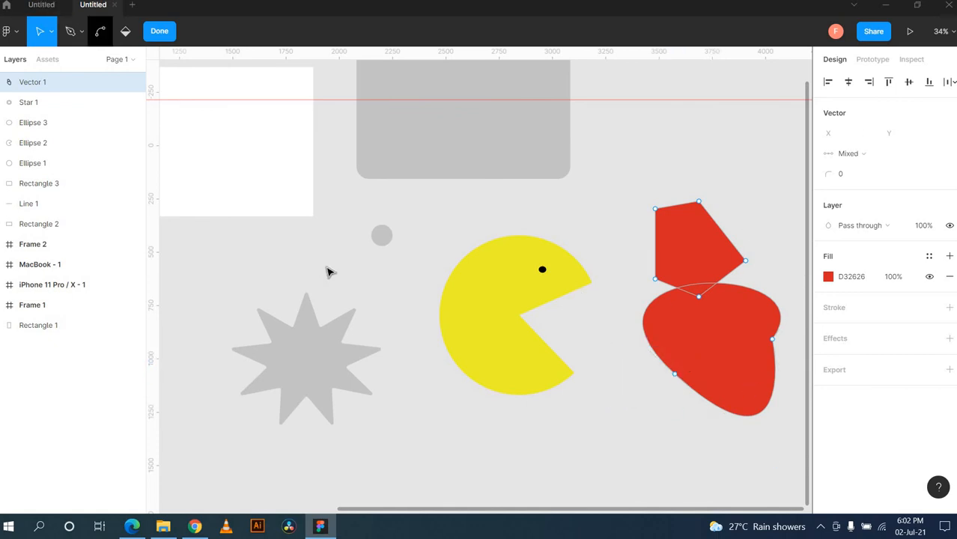
Step: Reposition the red vector shape toward the Pac-Man, ending at X 3312, Y 122
key("Escape")
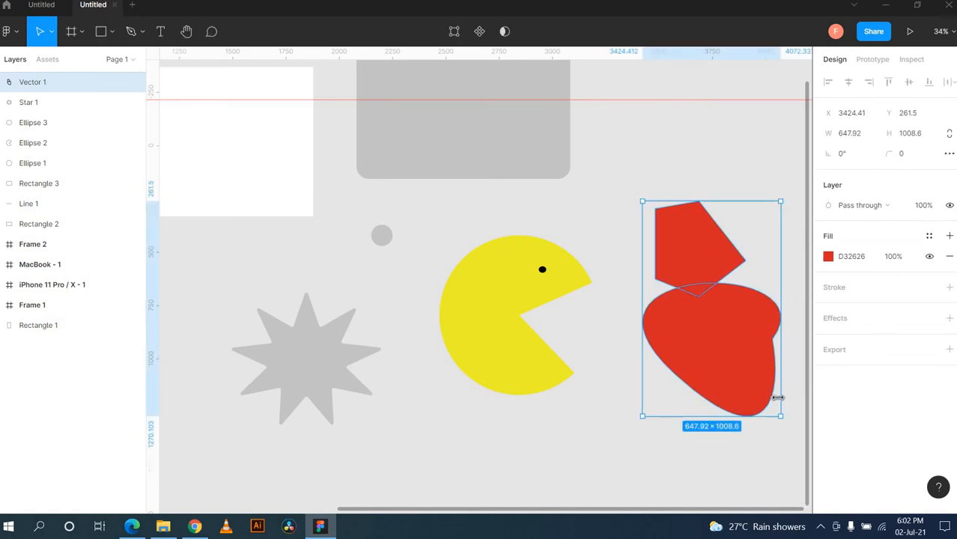
left_click_drag(756, 375, 724, 354)
right_click(725, 354)
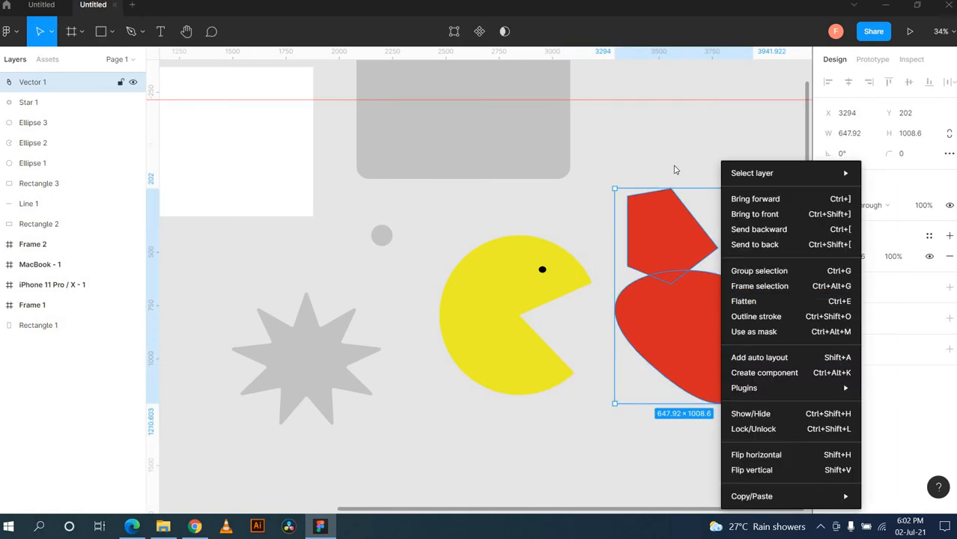
left_click(714, 132)
left_click(715, 133)
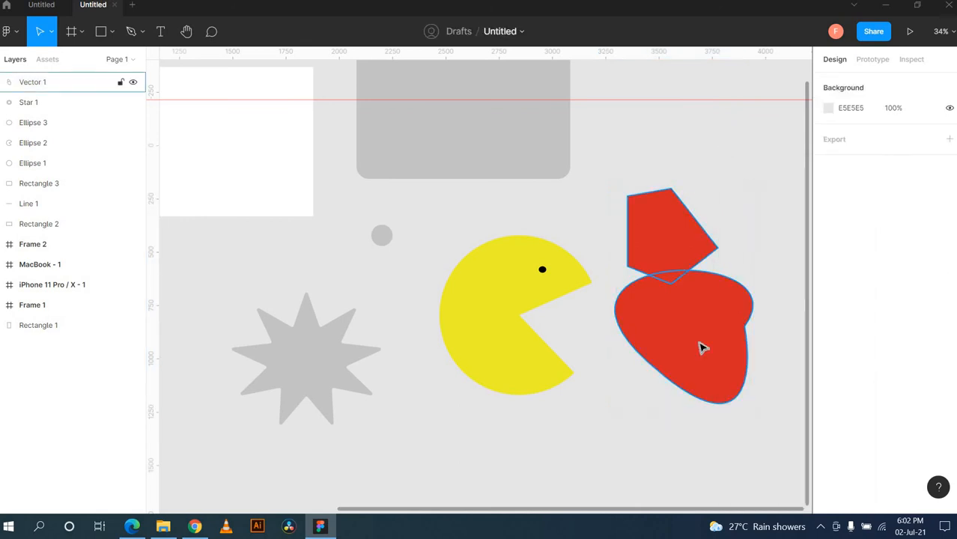
left_click(703, 347)
left_click_drag(694, 391, 704, 331)
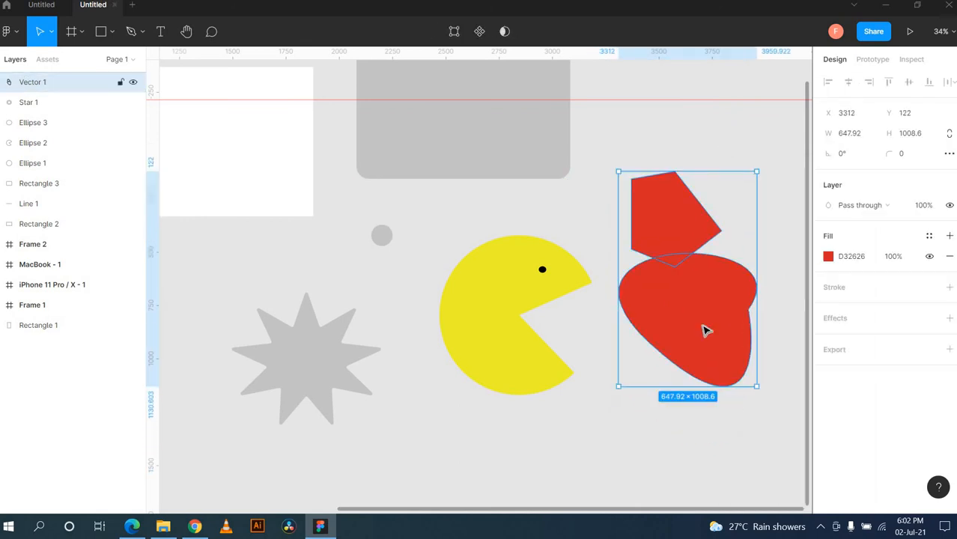
left_click(749, 436)
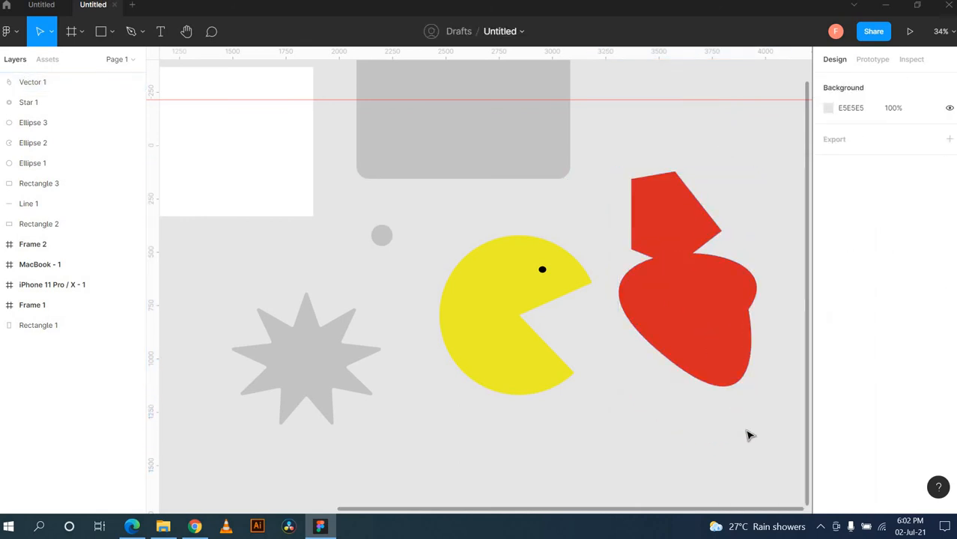
Step: Switch to the Pencil tool and try a freehand stroke below the Pac-Man
left_click(143, 31)
left_click(160, 80)
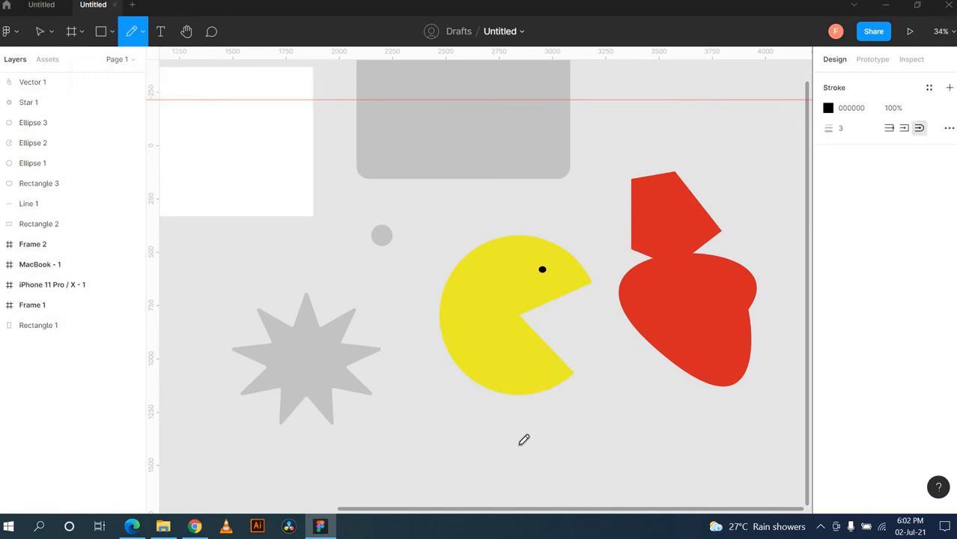
left_click(621, 429)
Step: Add a new text layer with a name just below the Pac-Man
left_click(621, 429)
left_click(166, 44)
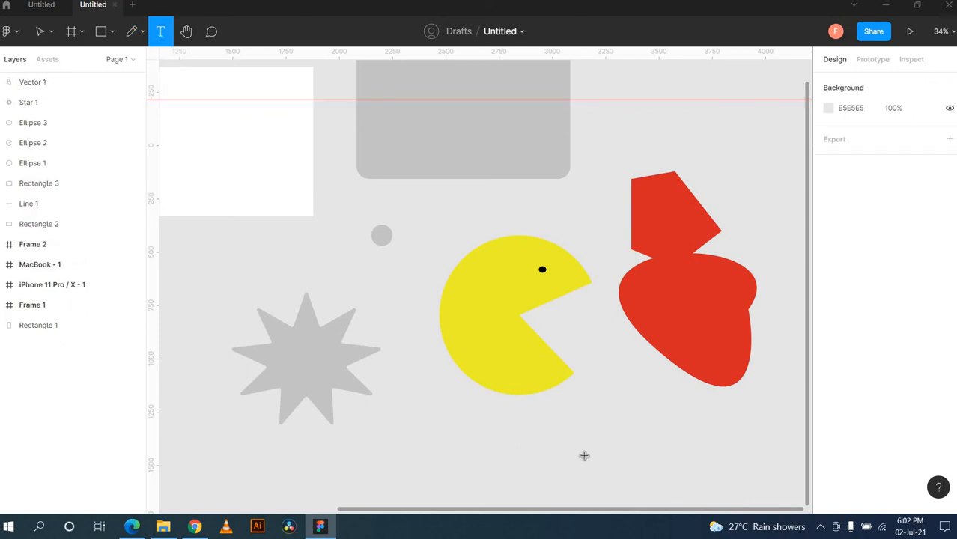
left_click(576, 417)
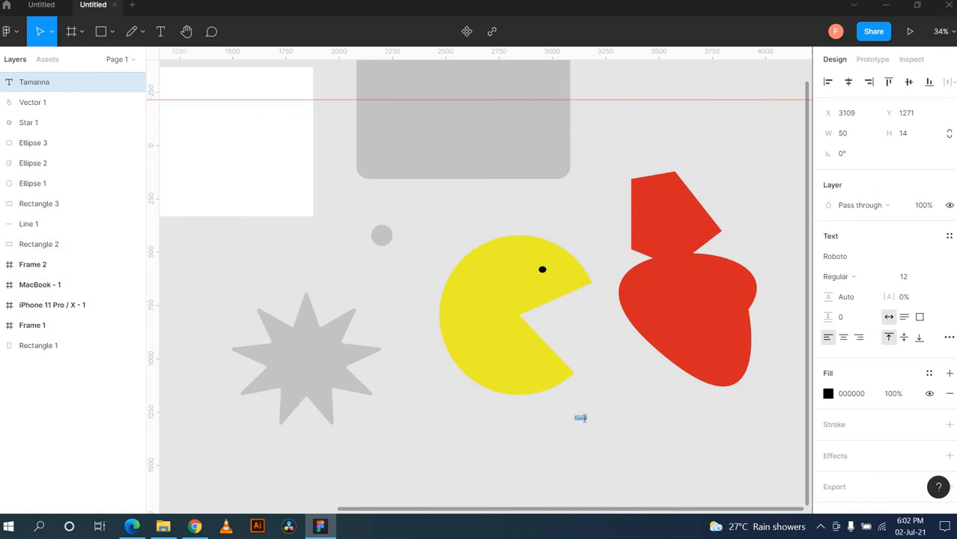
key("shift+2")
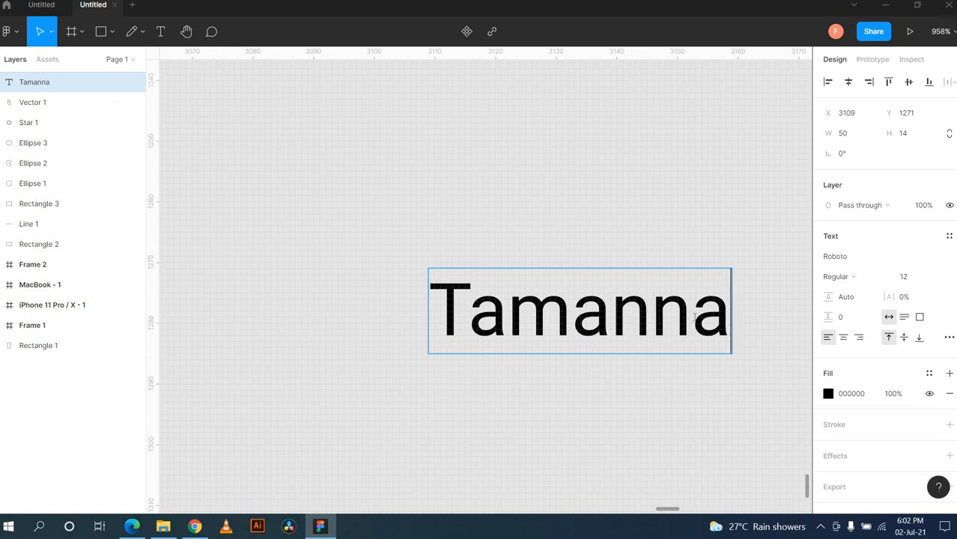
Step: Select all the name's characters and make them Roboto Regular at size 100
left_click_drag(727, 321, 401, 342)
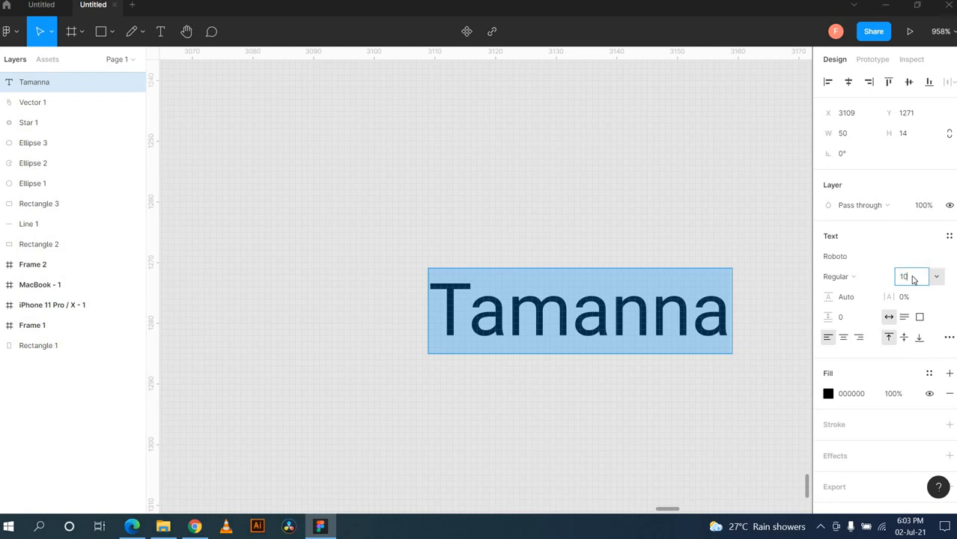
left_click(866, 276)
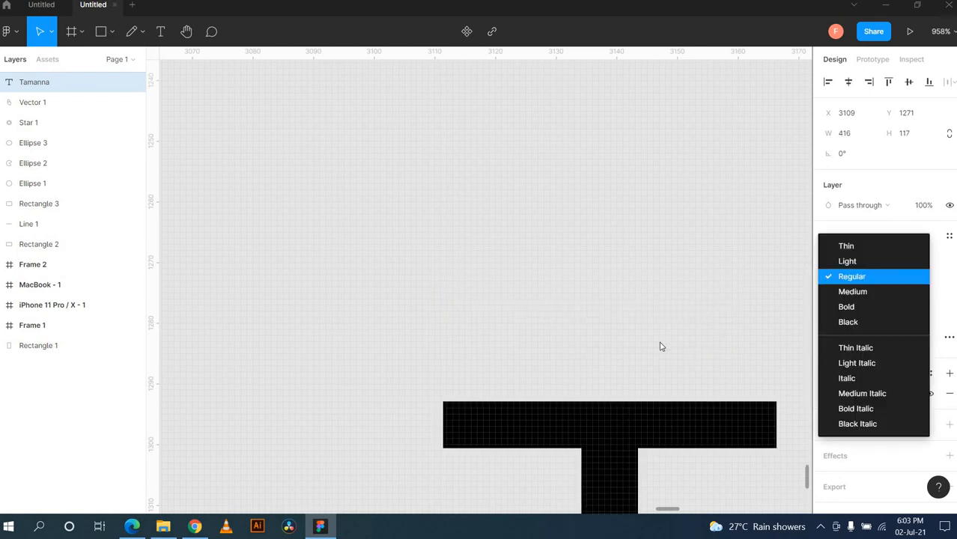
scroll(661, 347, "down", 5)
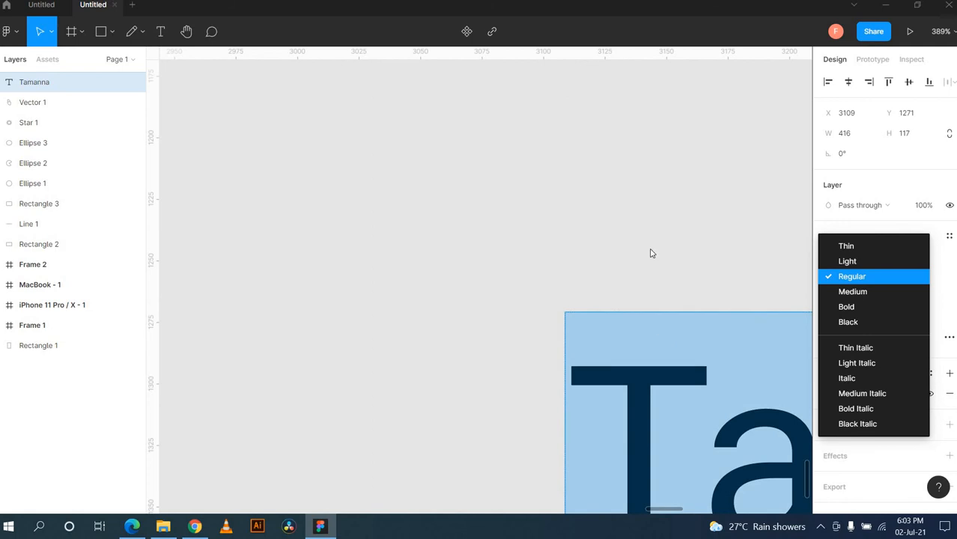
left_click(652, 254)
scroll(653, 253, "down", 2)
scroll(653, 254, "right", 4)
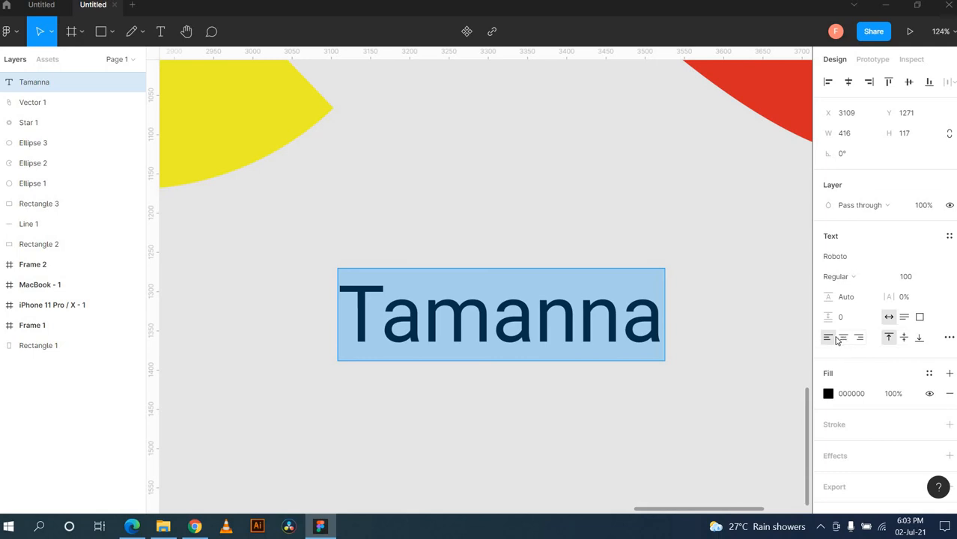
Step: Right-align the Roboto text layer and set its X position to 5000
left_click(843, 338)
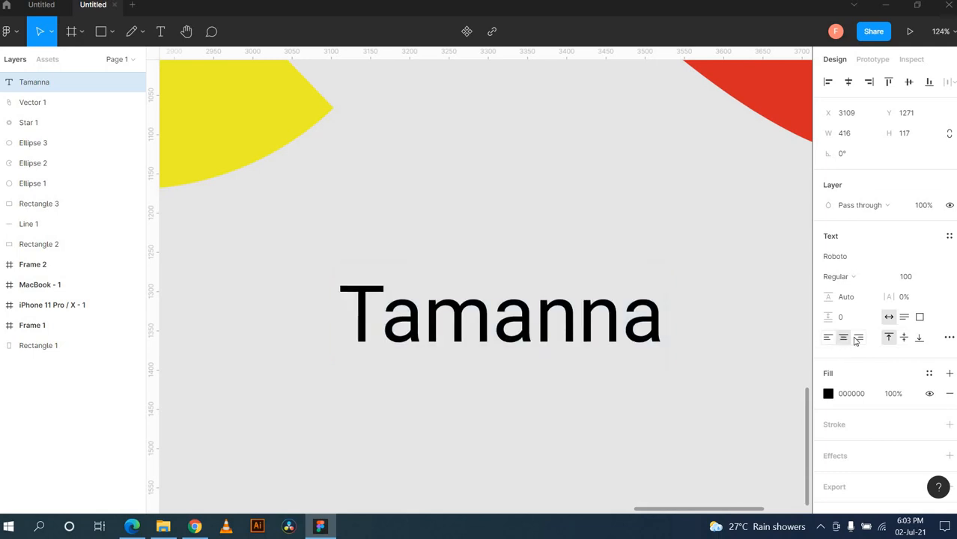
left_click(859, 338)
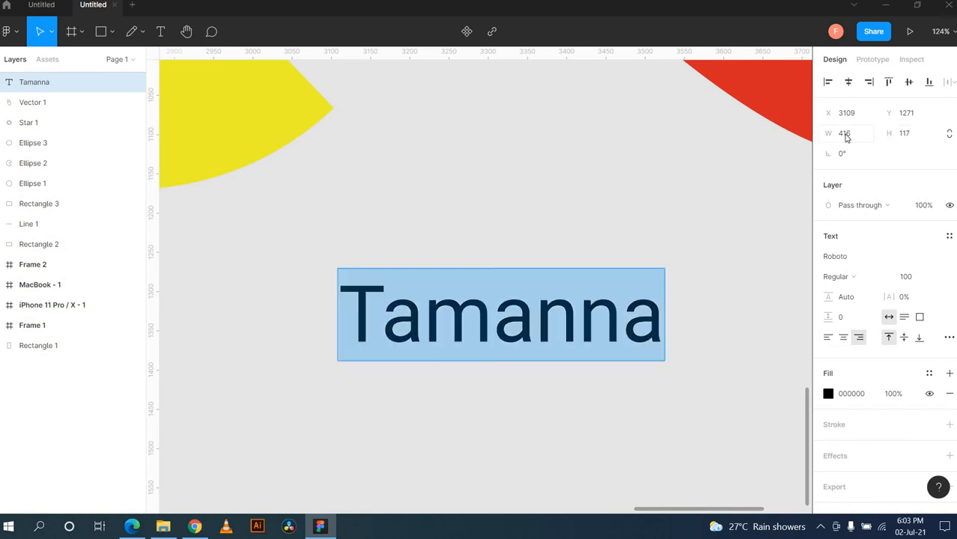
left_click(907, 141)
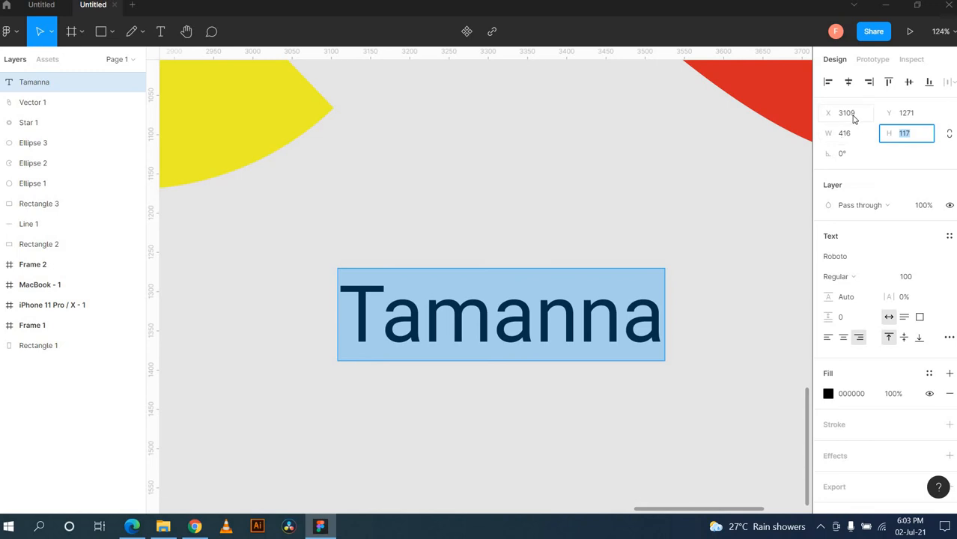
left_click(852, 116)
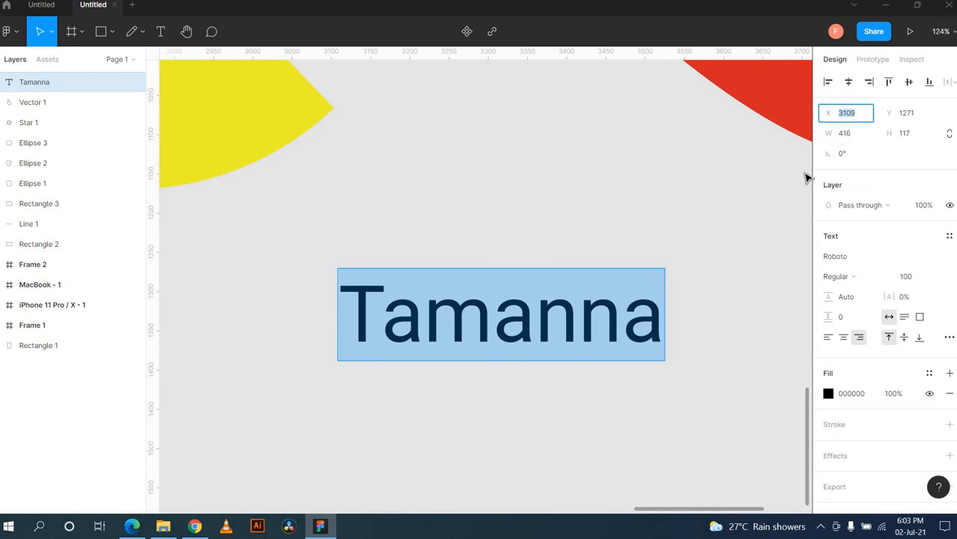
type("5000")
key("Return")
scroll(508, 335, "right", 5)
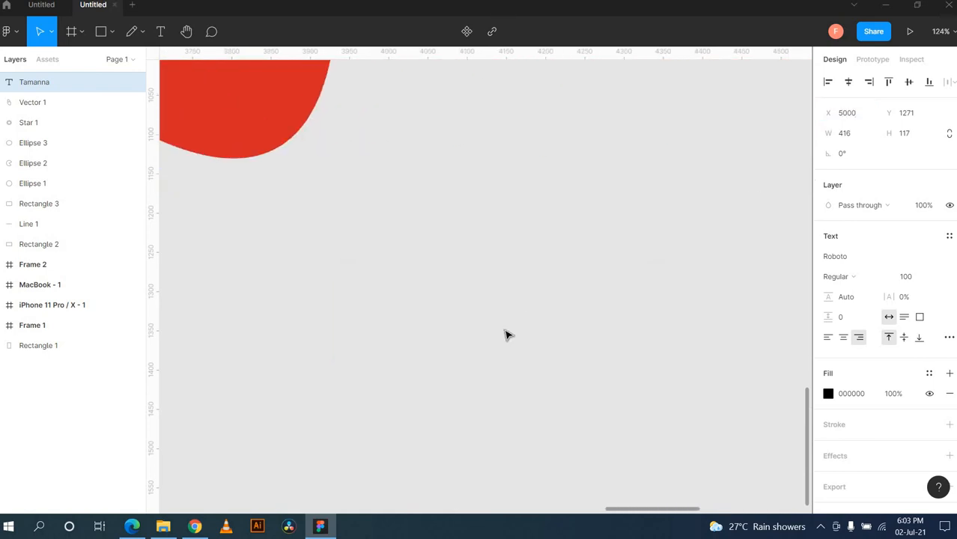
scroll(508, 336, "down", 3)
scroll(507, 335, "down", 5)
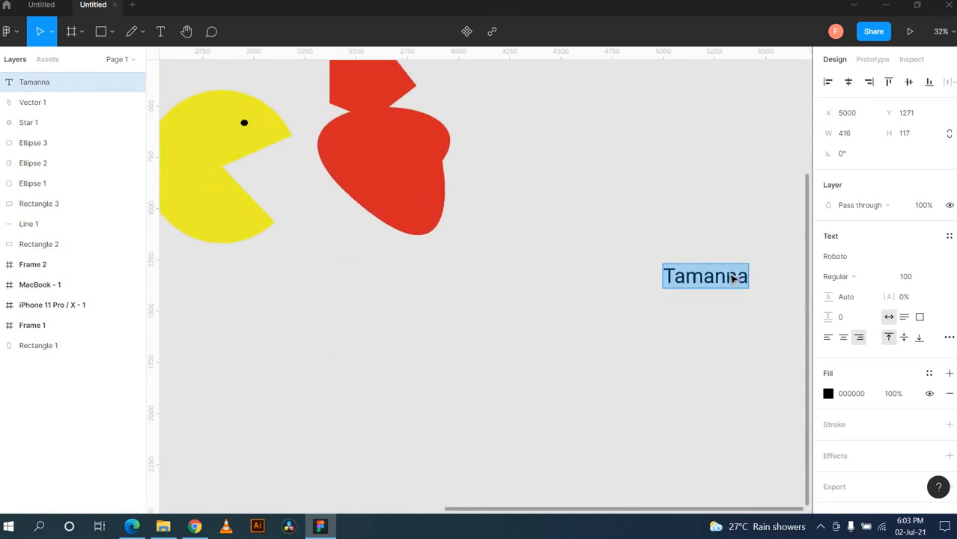
scroll(579, 316, "right", 3)
key("Escape")
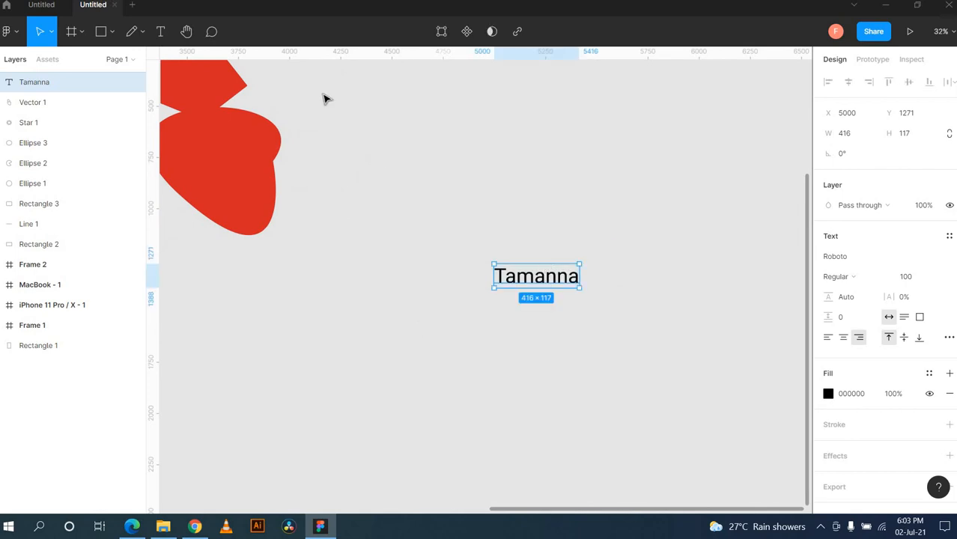
Step: Draw a grey rectangle below the name text and move it to X 4945
left_click(82, 32)
left_click(112, 33)
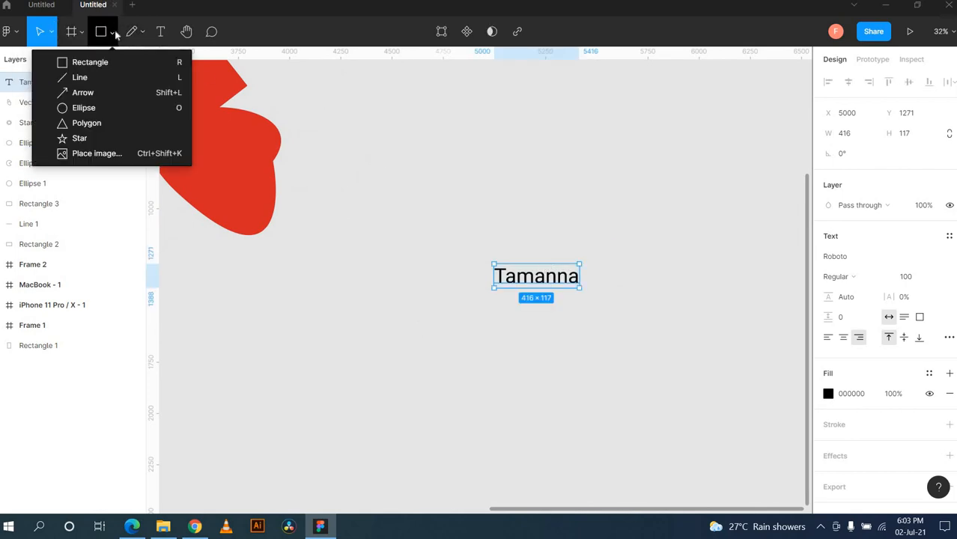
left_click(108, 69)
left_click_drag(434, 339, 538, 408)
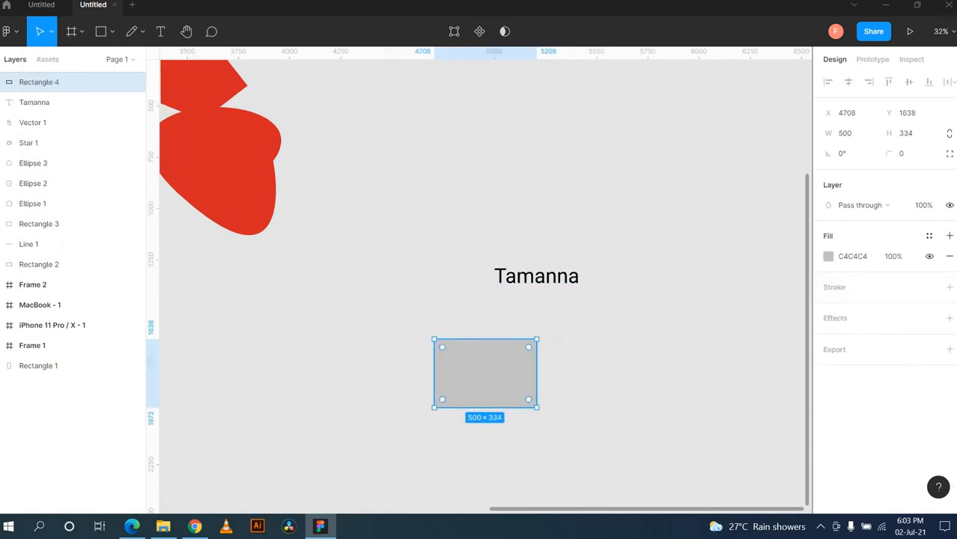
left_click_drag(826, 113, 868, 137)
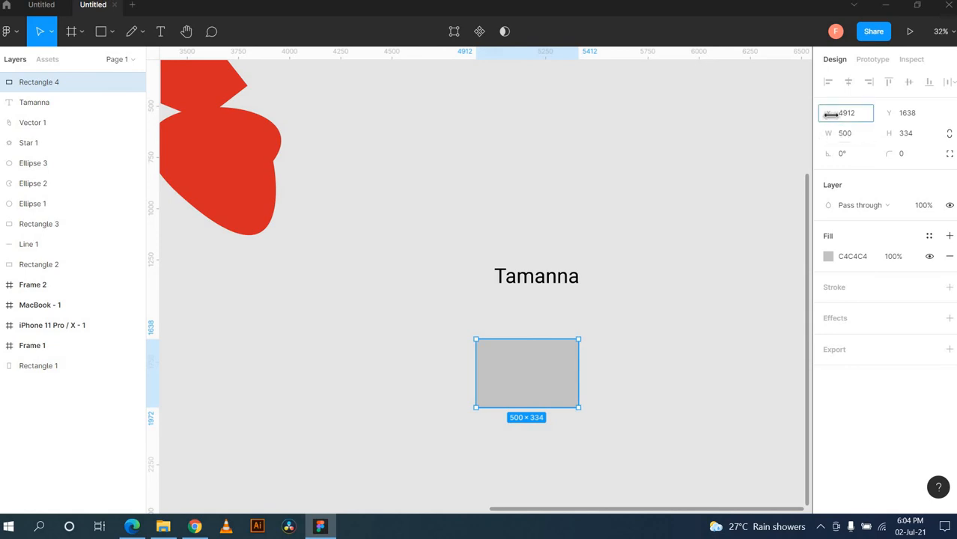
left_click_drag(829, 113, 874, 137)
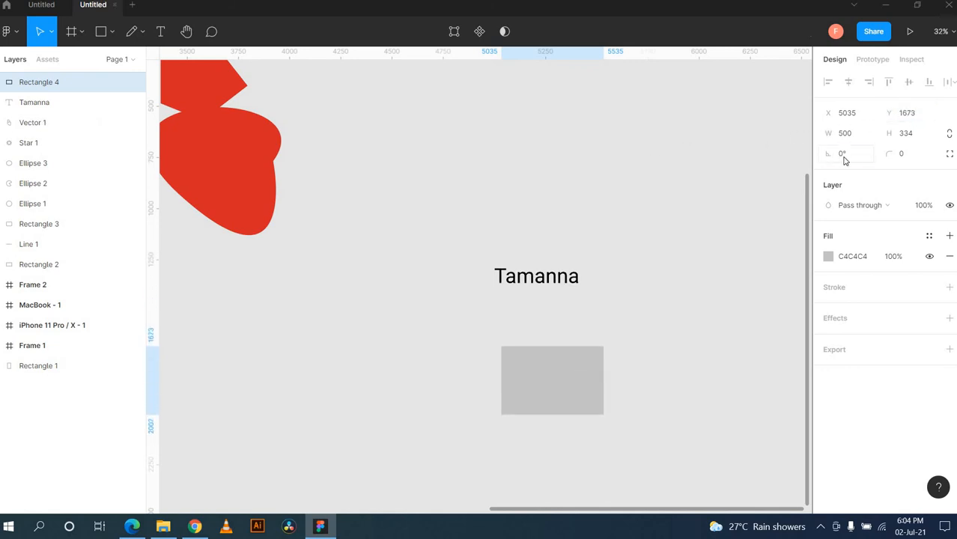
Step: Rotate the rectangle 67° and give it a corner radius of 45
left_click(860, 157)
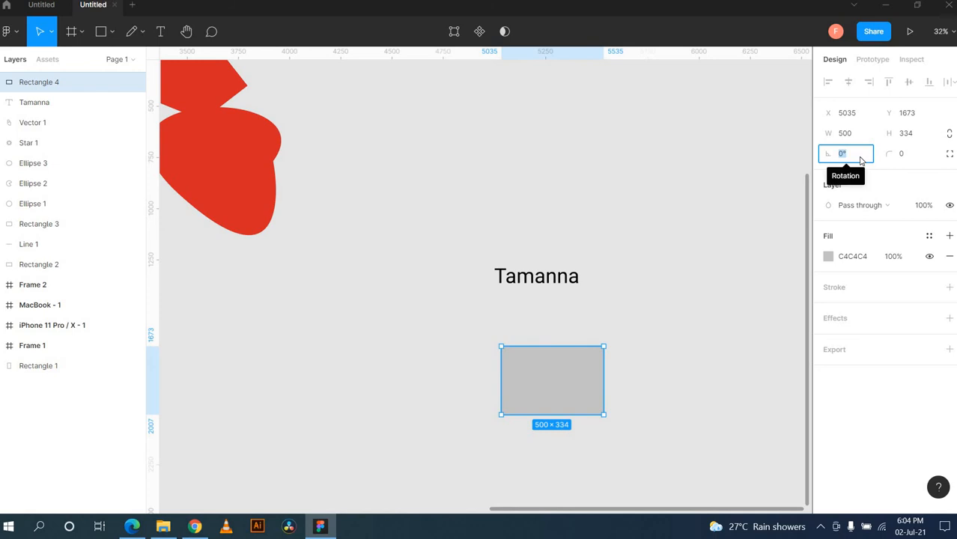
type("67")
key("Return")
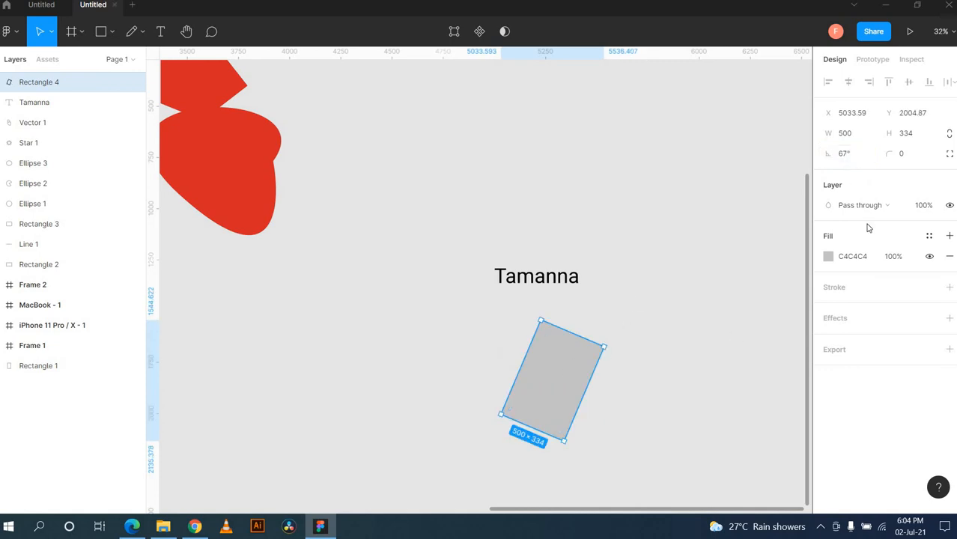
left_click(914, 159)
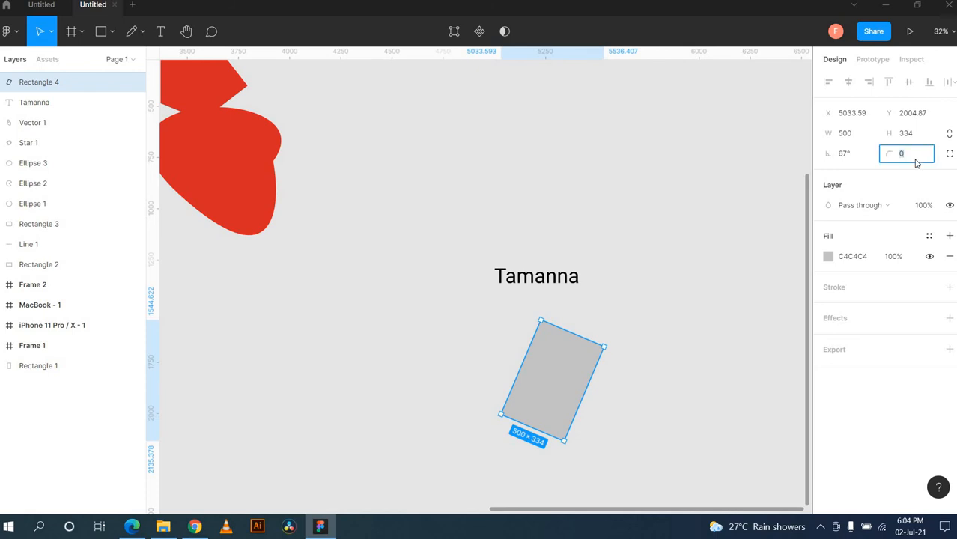
type("45")
key("Return")
left_click(633, 419)
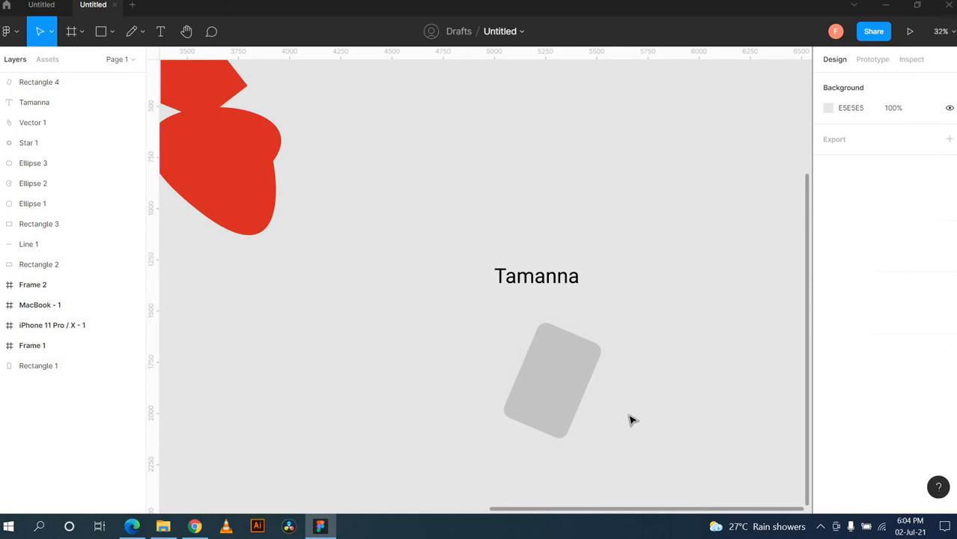
left_click(586, 395)
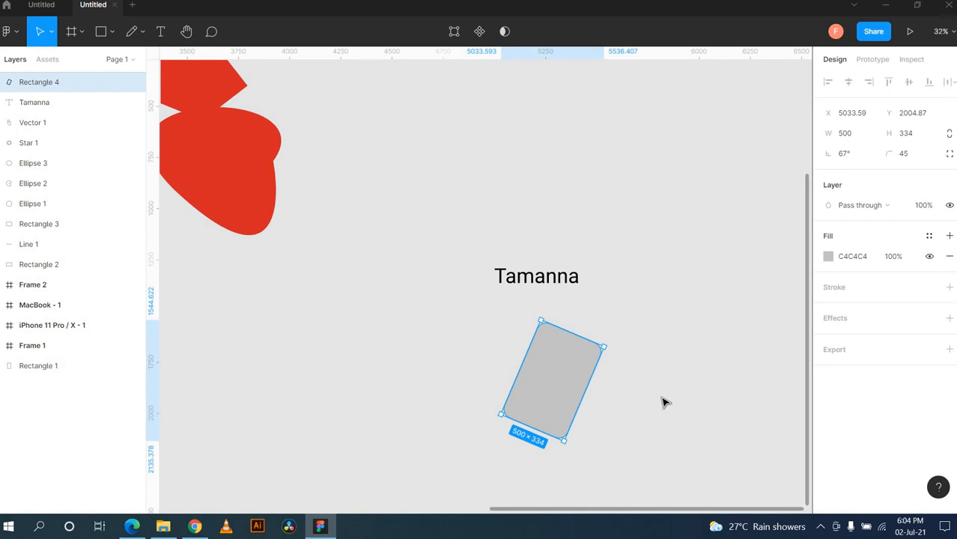
Step: Try an image fill, then return to solid and pick deep blue 253792
left_click(828, 257)
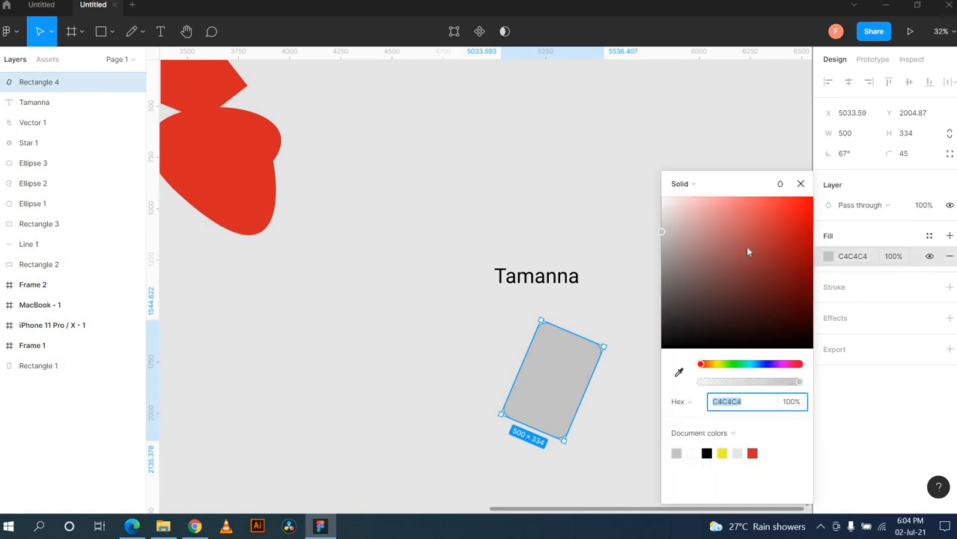
left_click(690, 184)
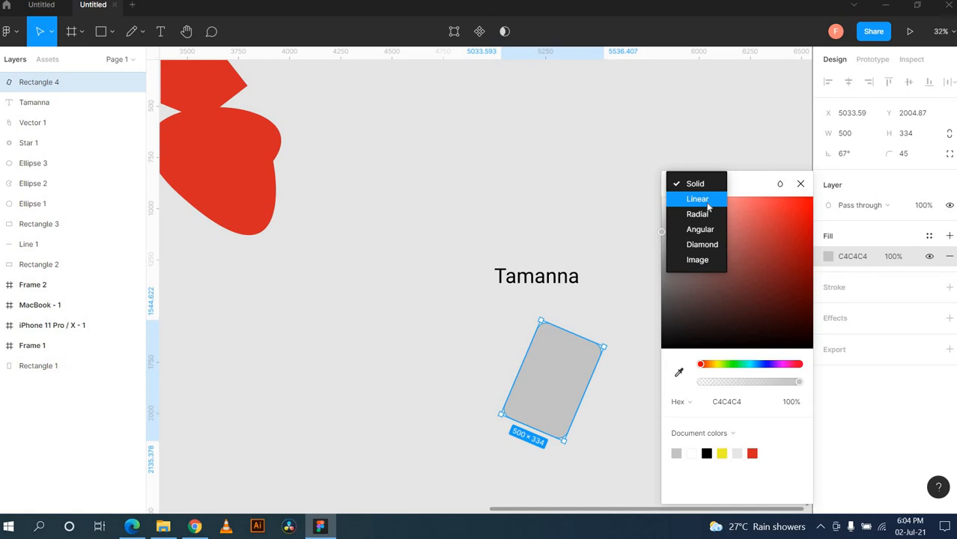
left_click(714, 260)
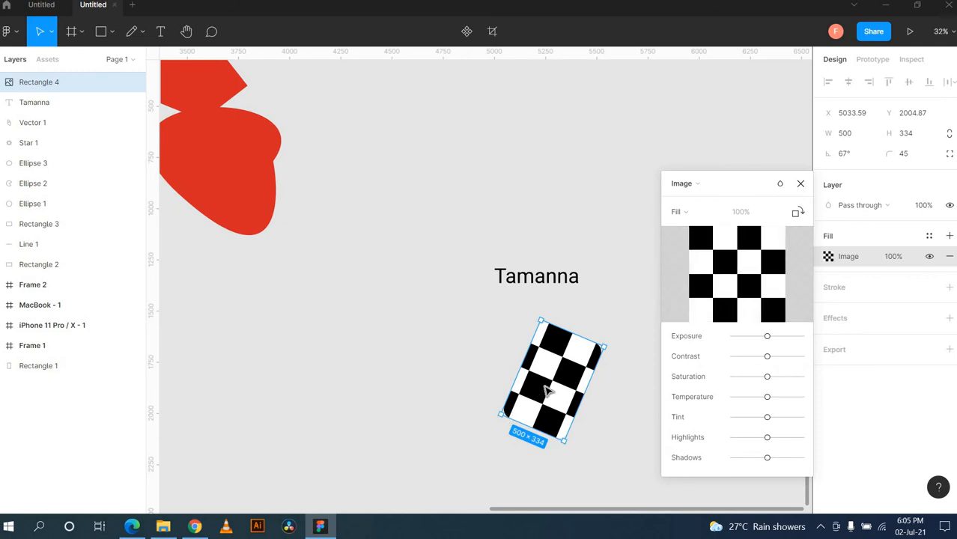
left_click(703, 187)
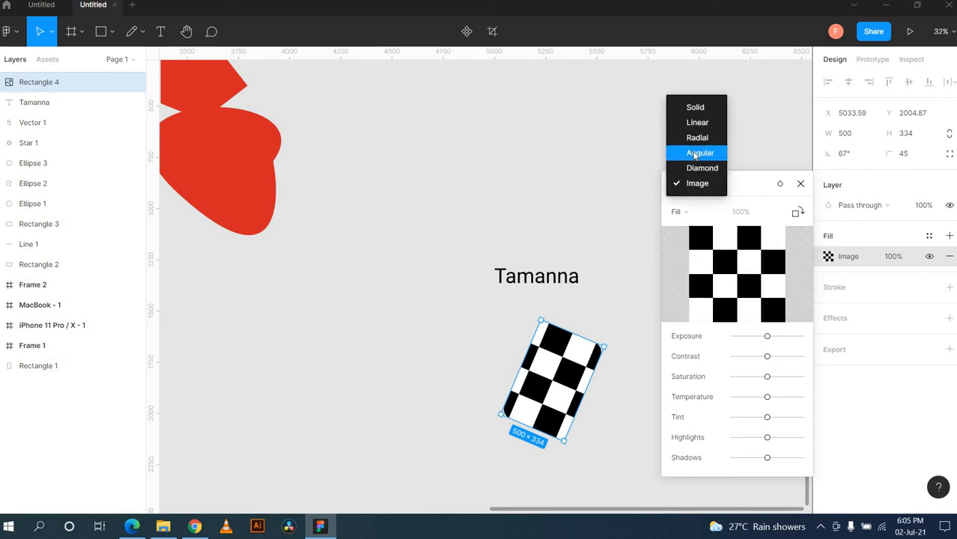
left_click(695, 109)
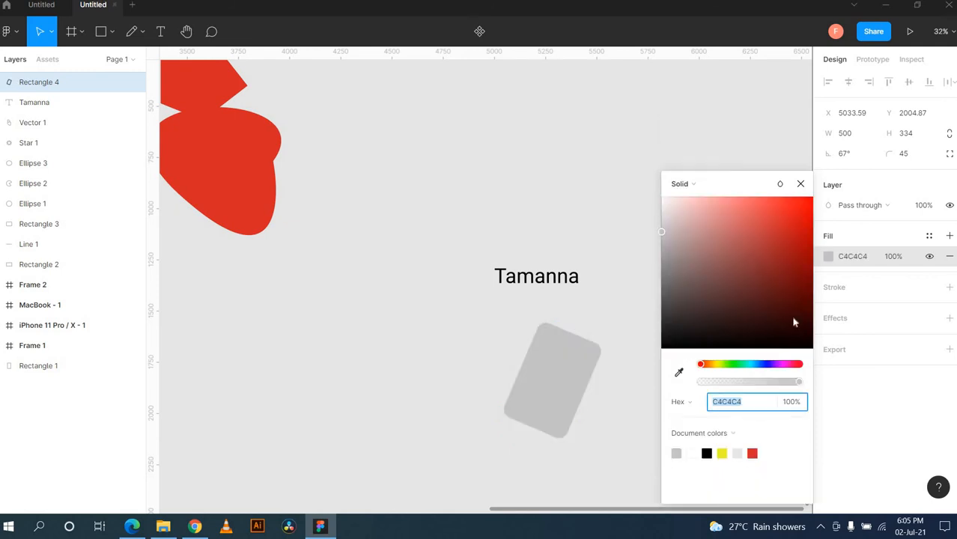
left_click_drag(701, 366, 763, 367)
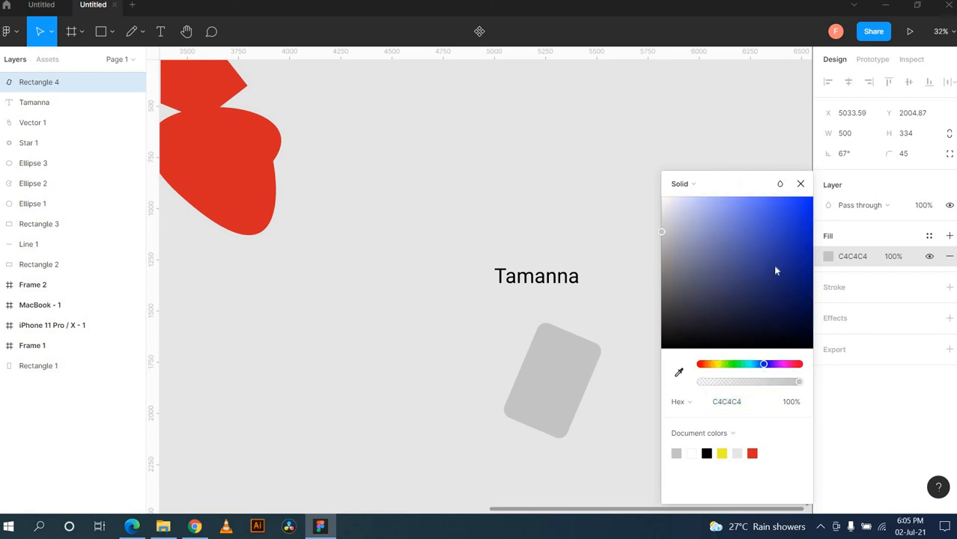
left_click(774, 263)
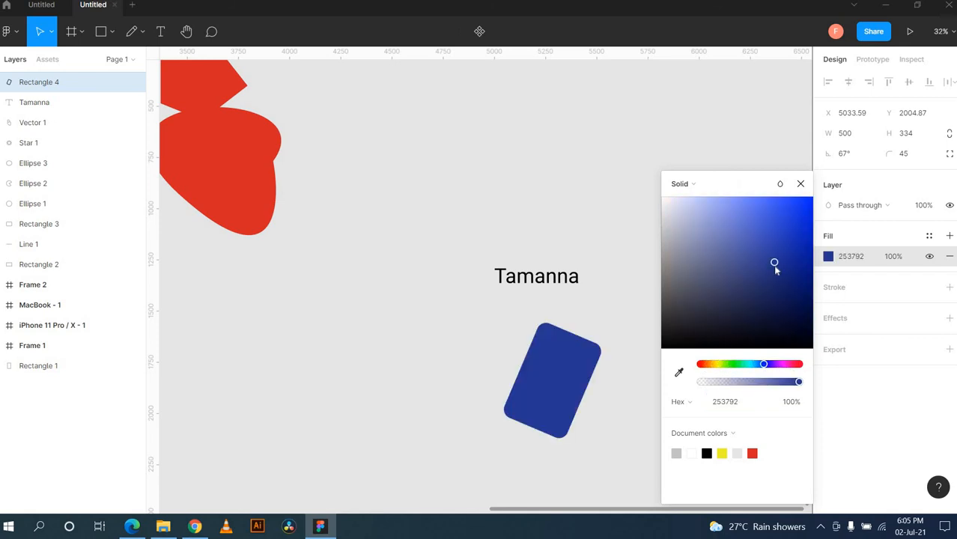
left_click(679, 374)
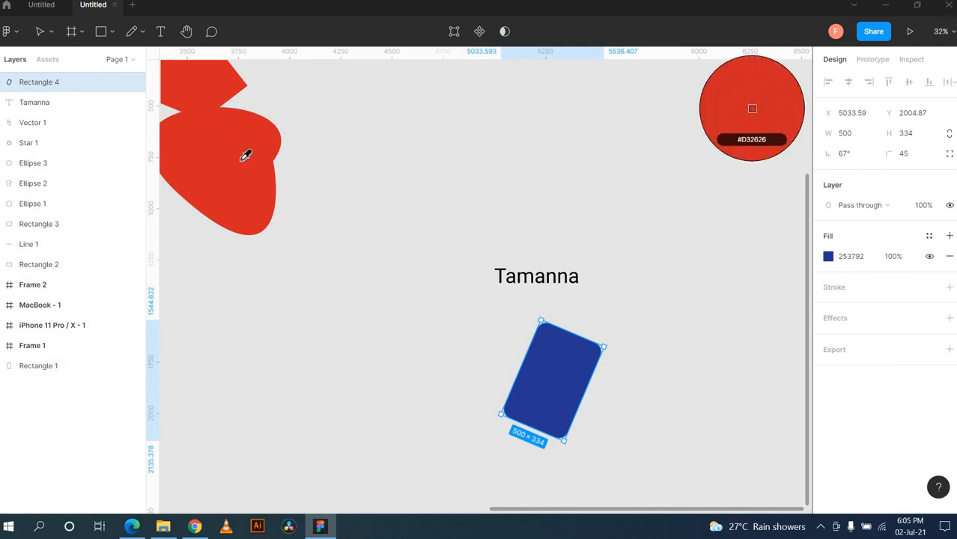
Step: Sample the red shape's D32626 colour onto the rectangle, then delete its fill
left_click(246, 156)
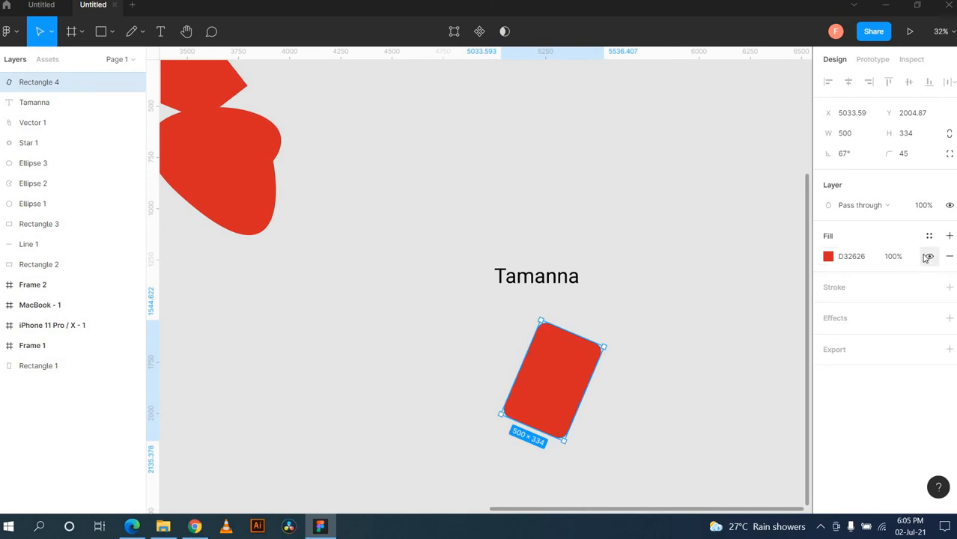
left_click(949, 256)
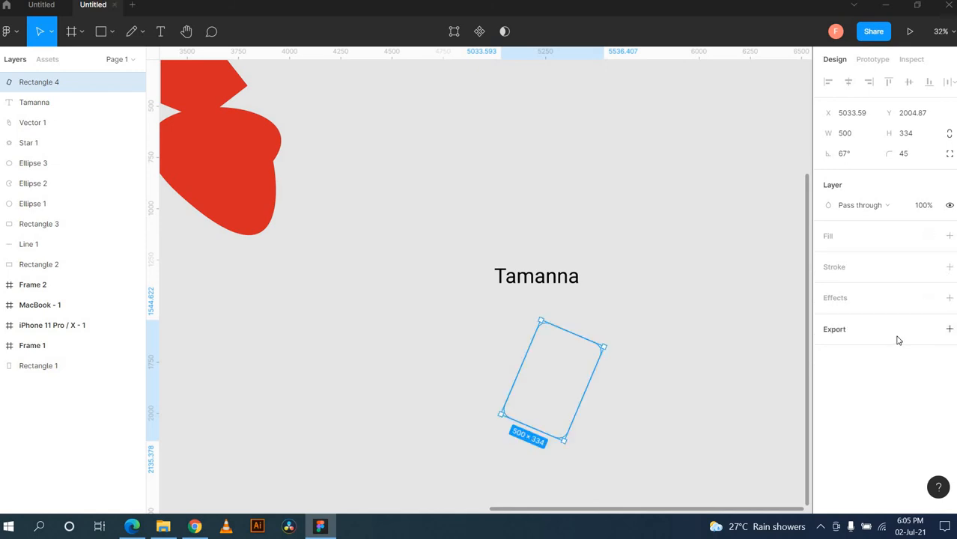
Step: Add a black 000000 stroke of weight 10, positioned Inside, to the rectangle
left_click(949, 267)
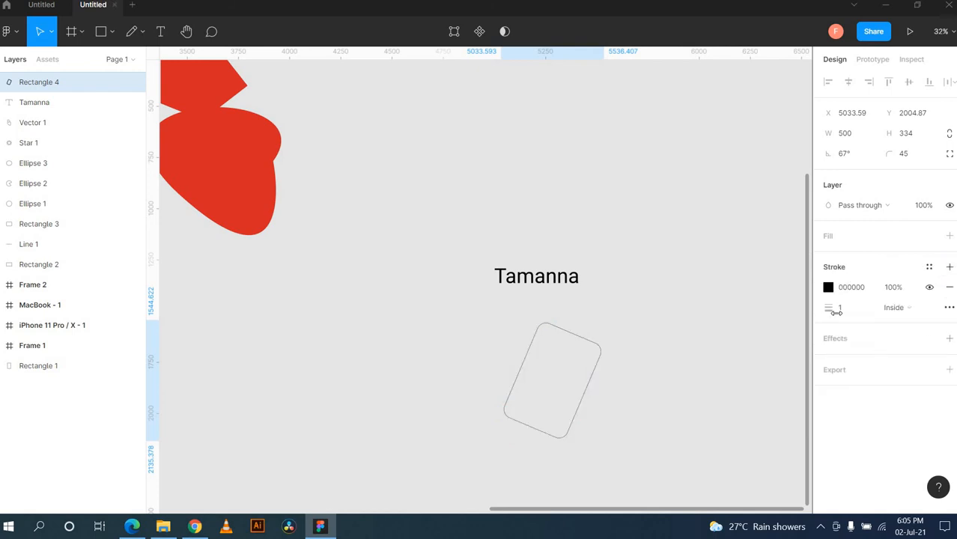
left_click(585, 433)
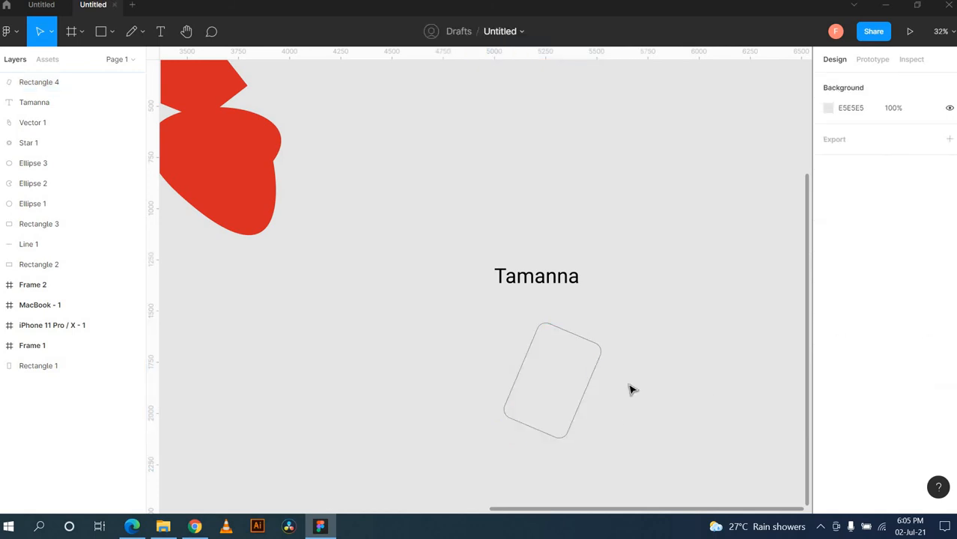
left_click(573, 334)
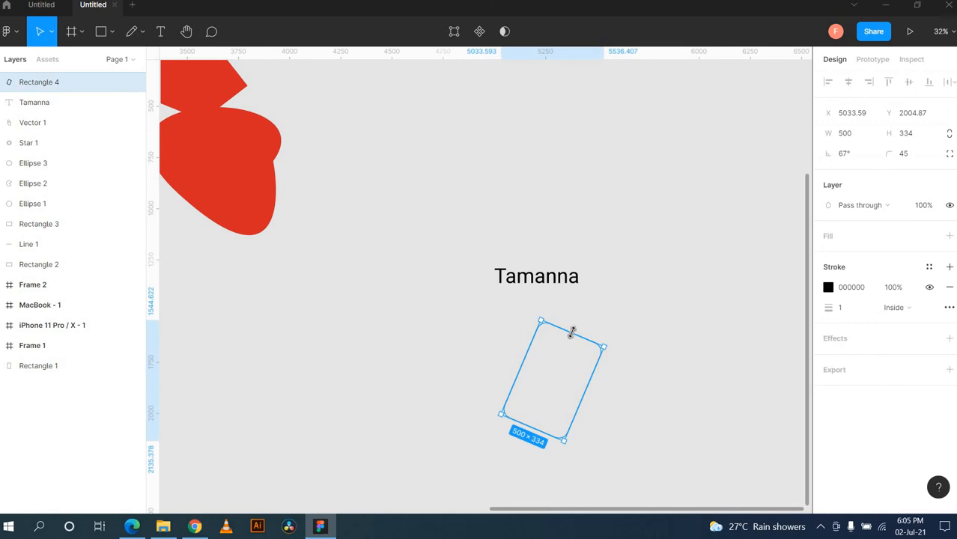
left_click(854, 314)
type("0")
key("Return")
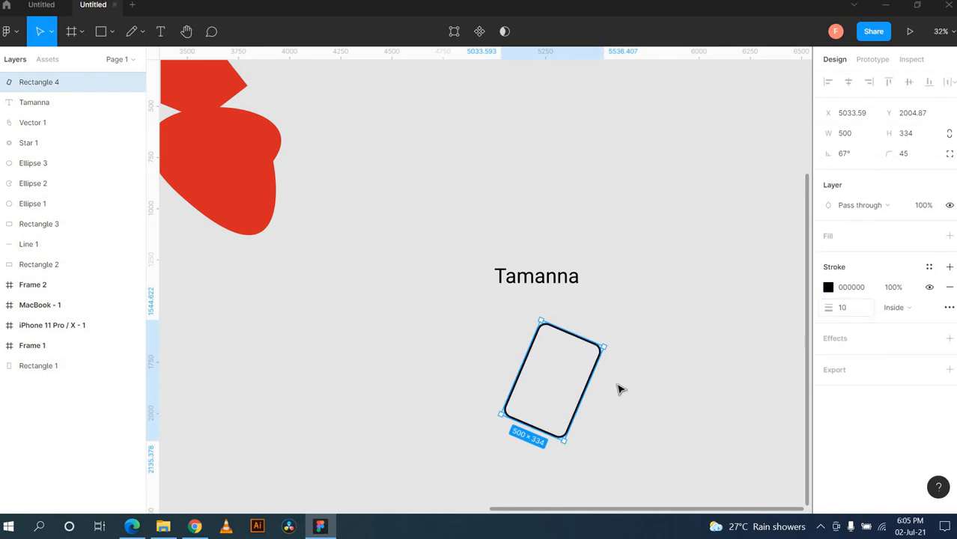
left_click(633, 403)
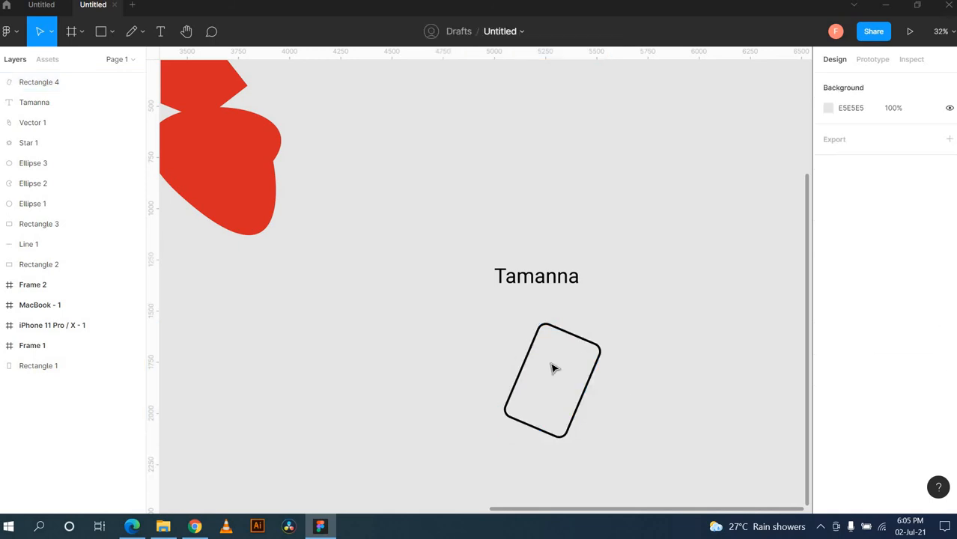
left_click(571, 339)
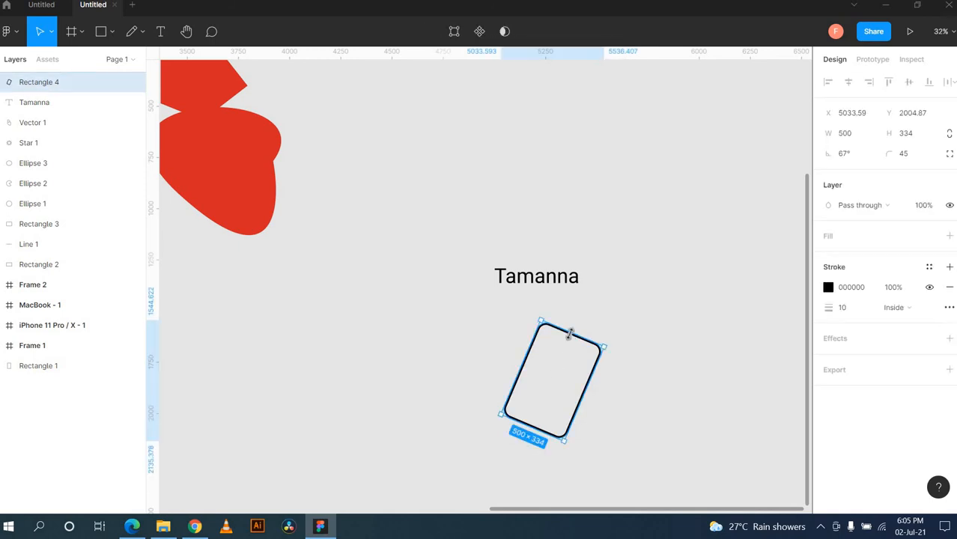
left_click(908, 310)
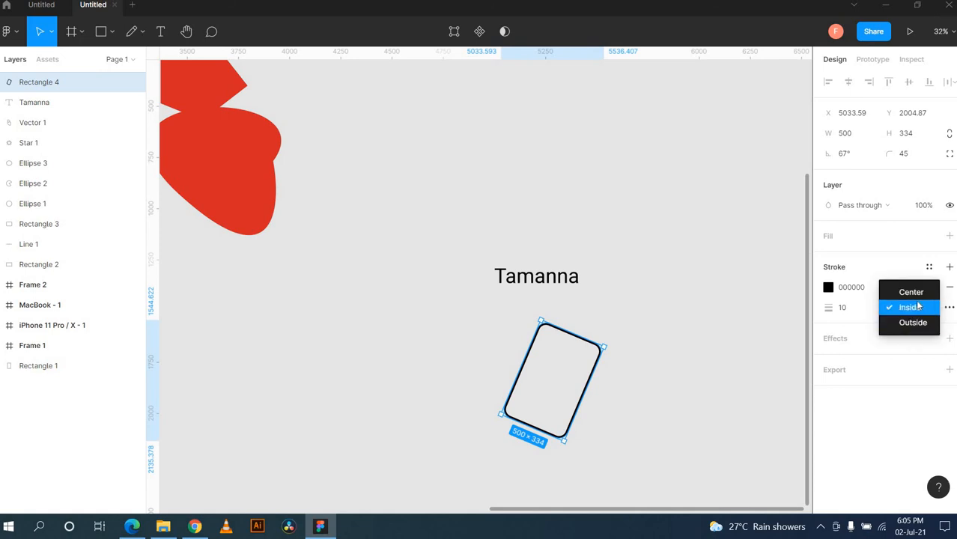
left_click(915, 362)
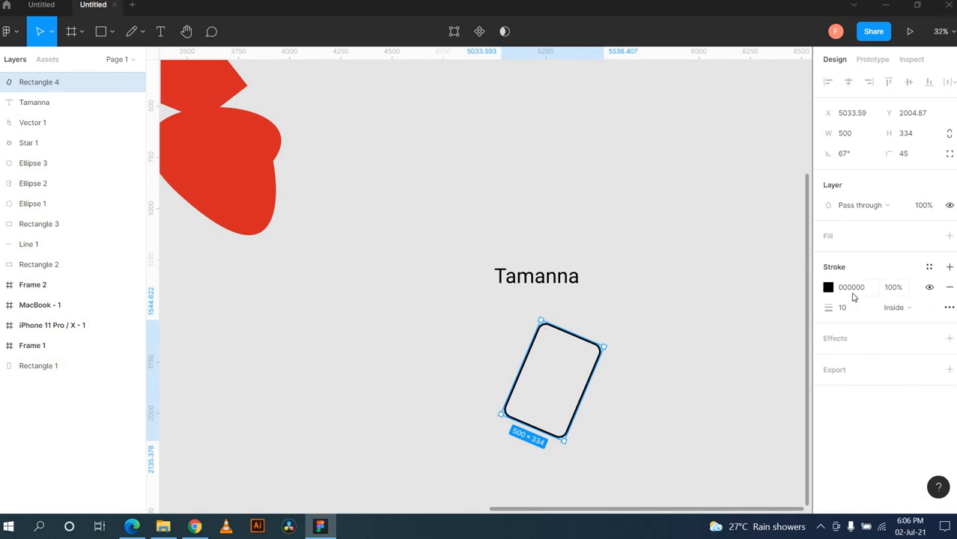
Step: Set the rectangle's stroke opacity to 40%
left_click(615, 405)
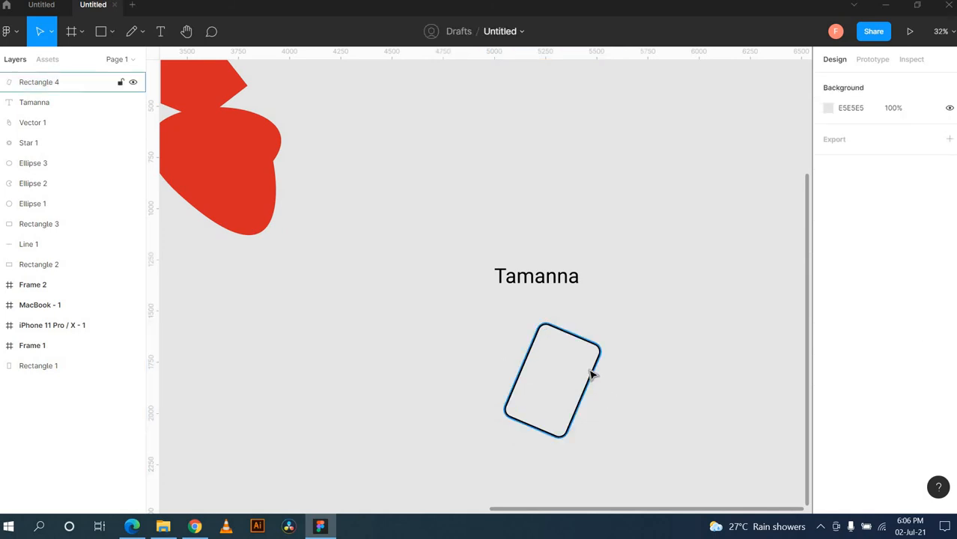
left_click(590, 371)
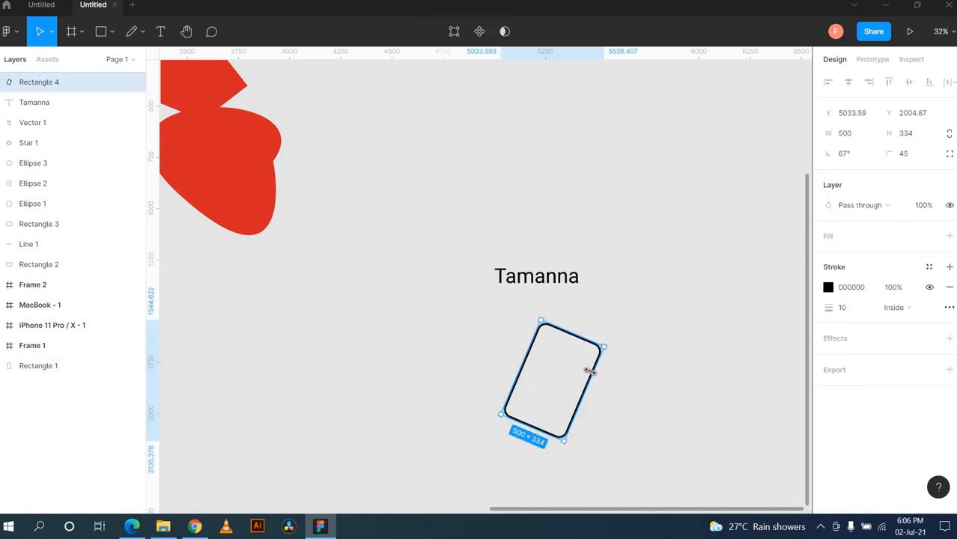
left_click(899, 291)
type("40")
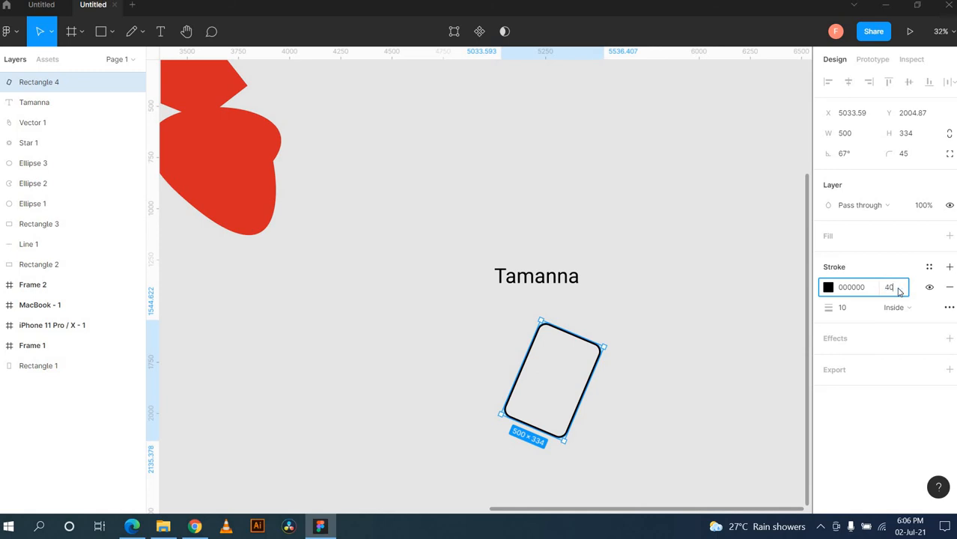
key("Return")
Step: Hide the rotated rectangle's stroke so the shape disappears from the canvas
left_click(645, 438)
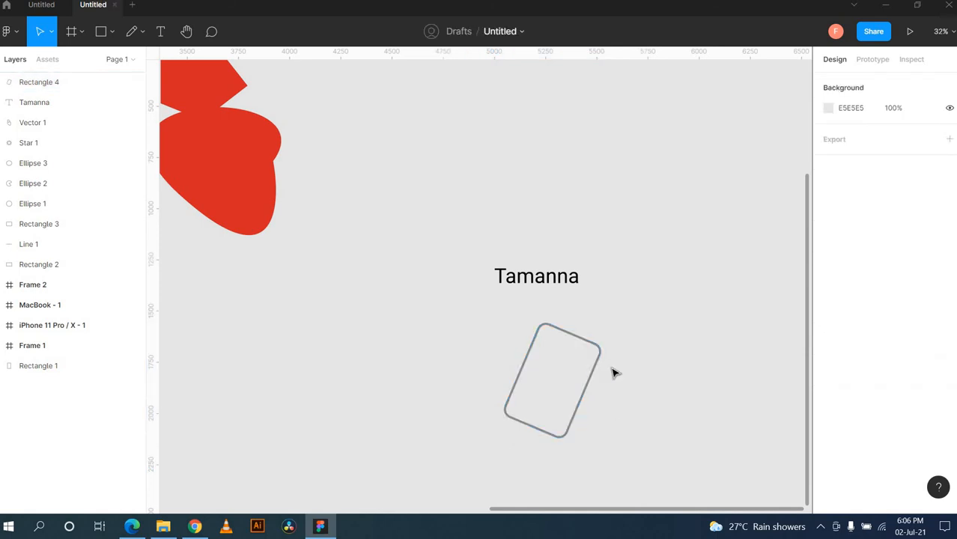
left_click(578, 342)
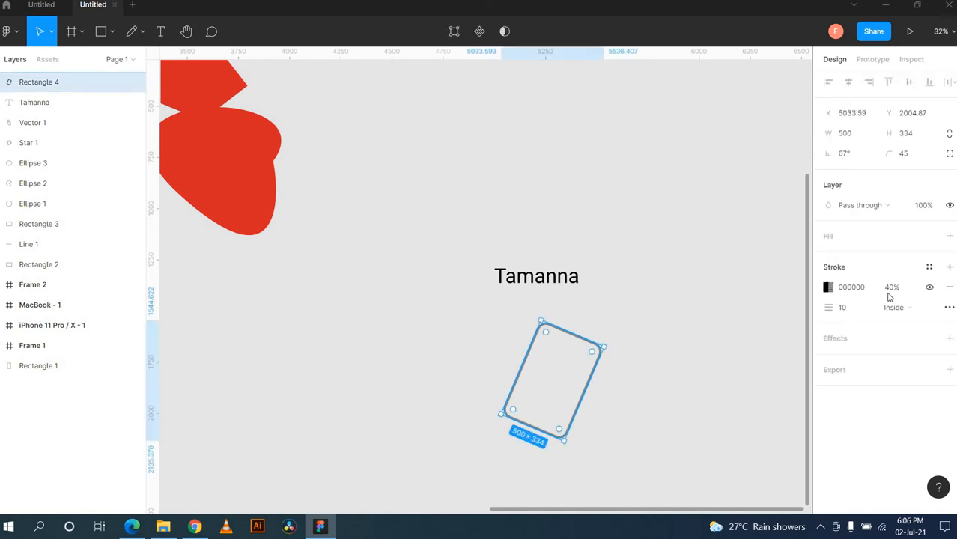
left_click(662, 389)
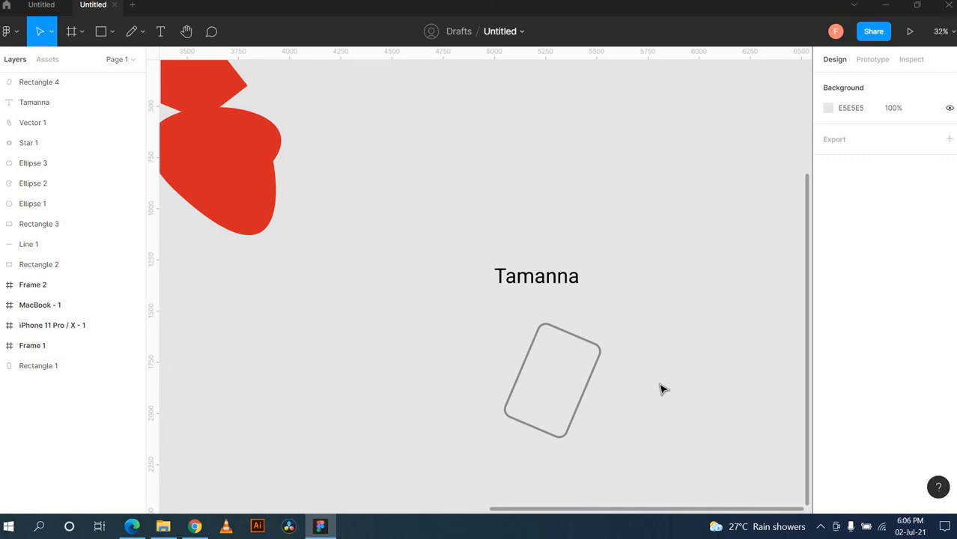
left_click(601, 349)
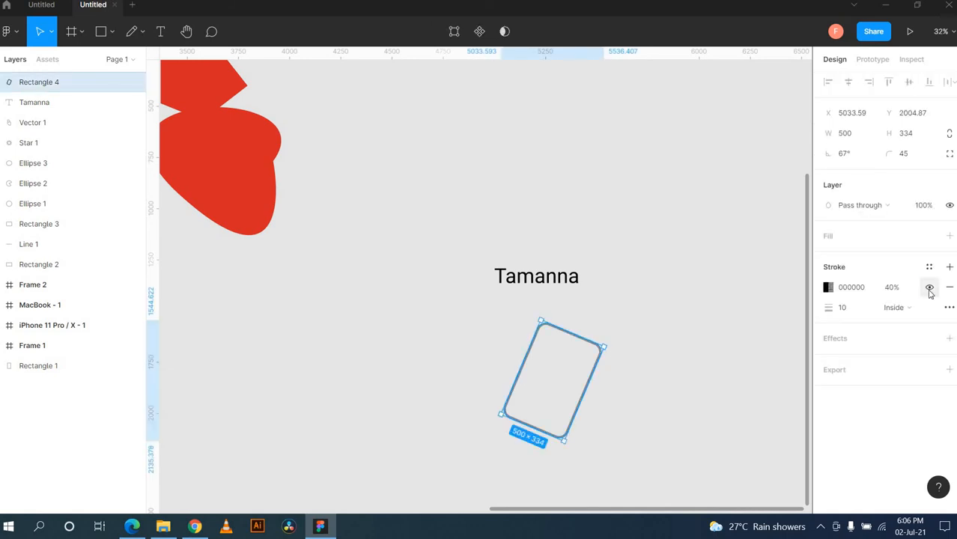
left_click(696, 364)
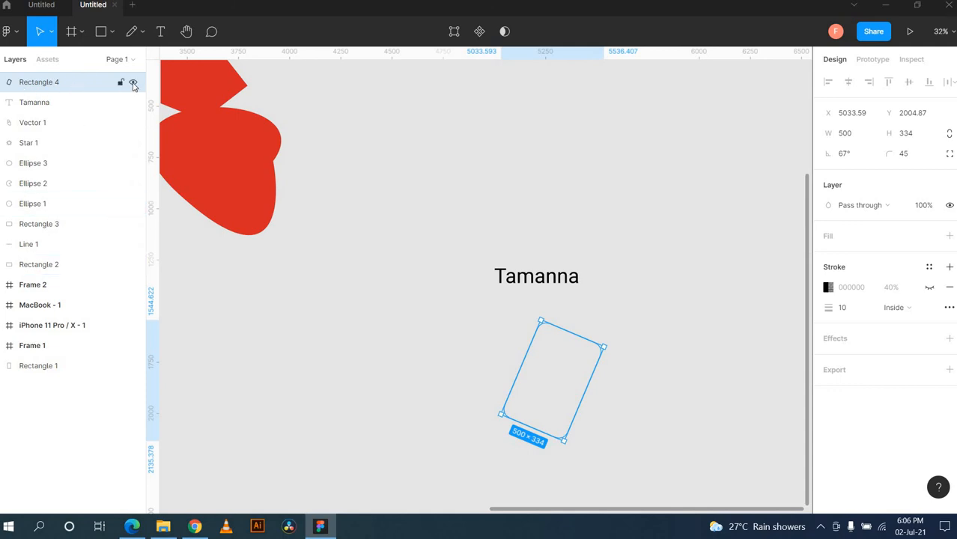
left_click(133, 83)
left_click(133, 85)
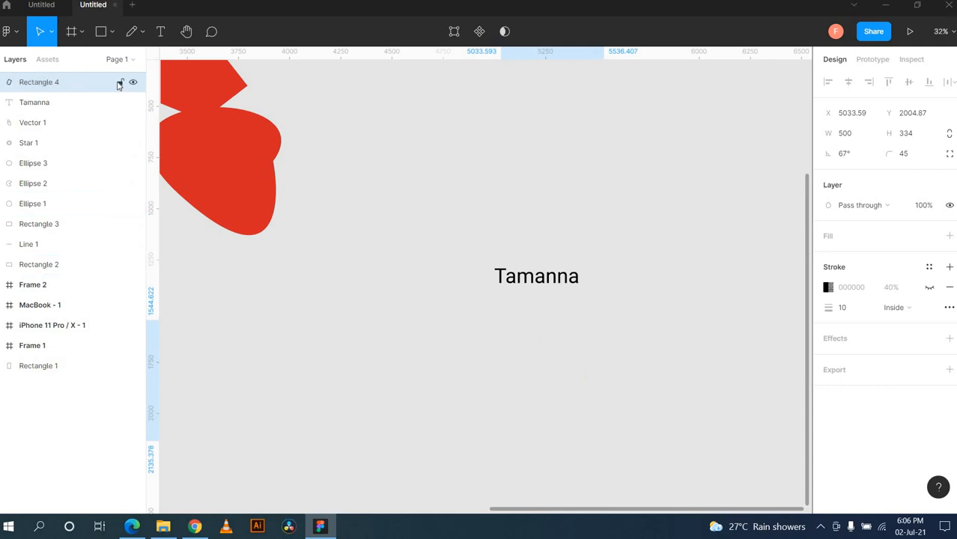
left_click(118, 84)
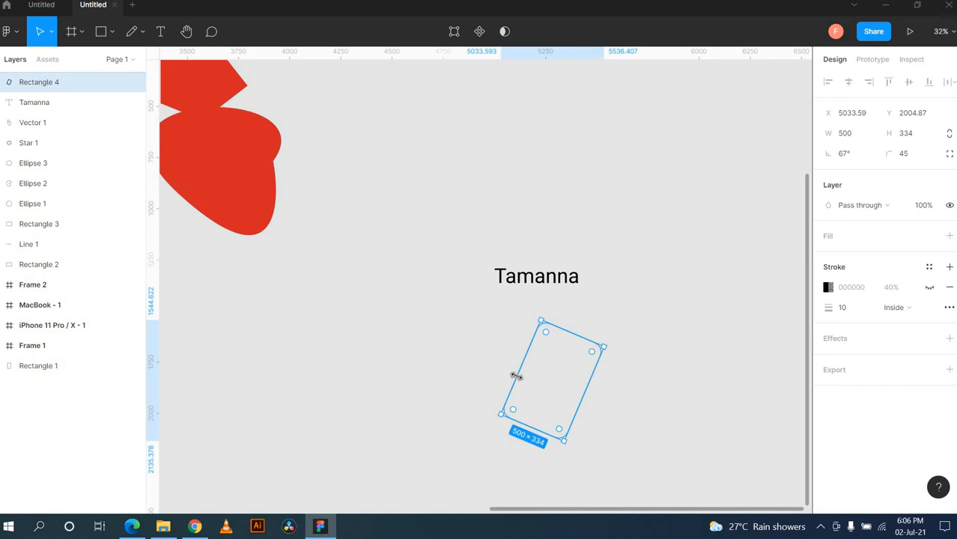
Step: Delete the rectangle's stroke and give it a solid dark brown 6B4141 fill
left_click(950, 287)
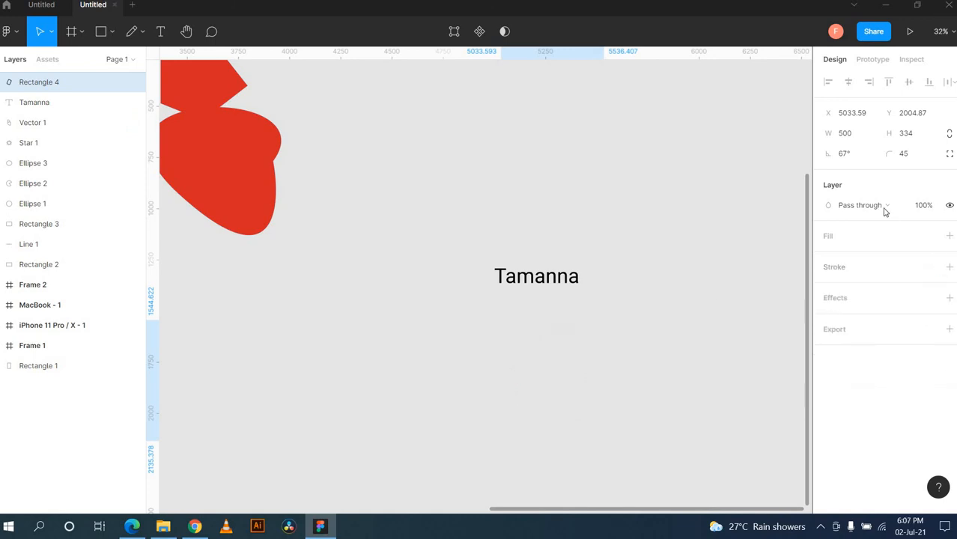
left_click(950, 235)
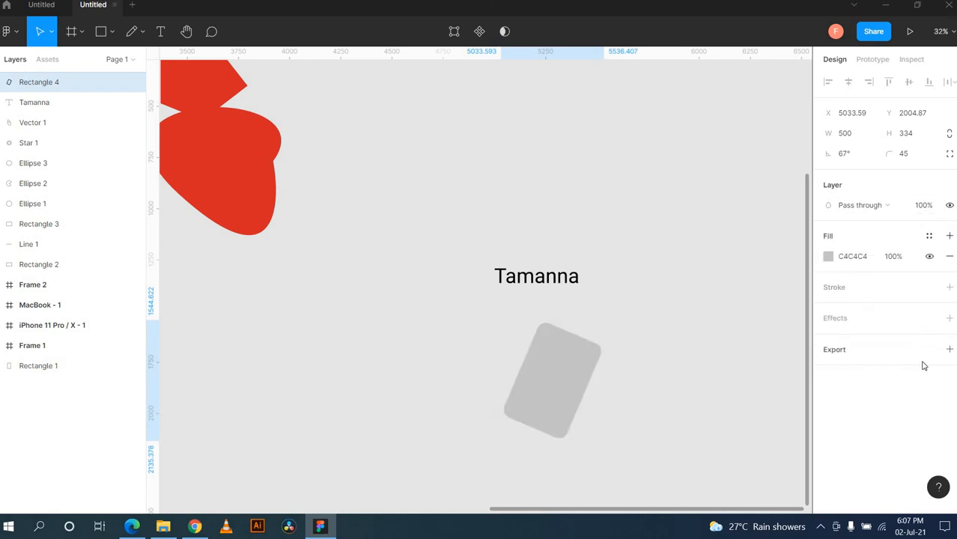
left_click(828, 256)
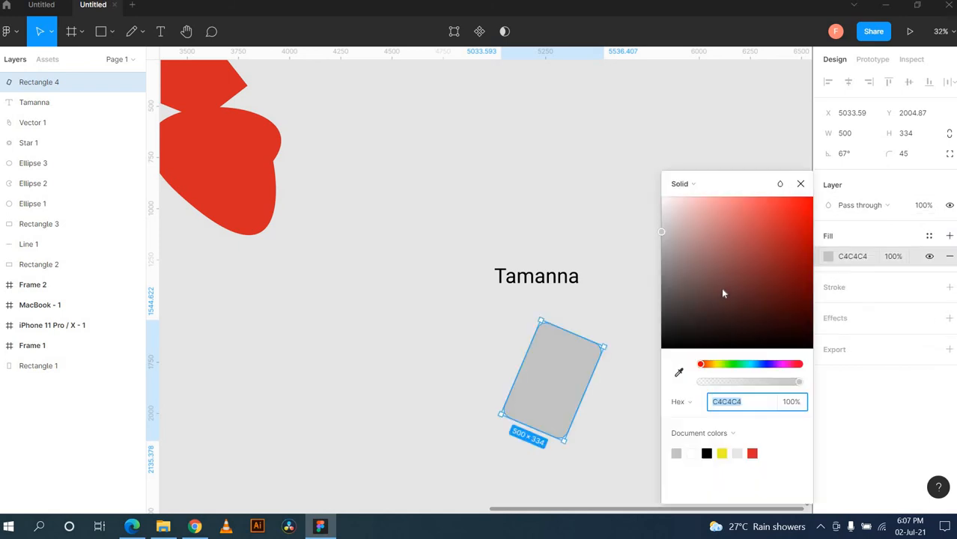
left_click(721, 285)
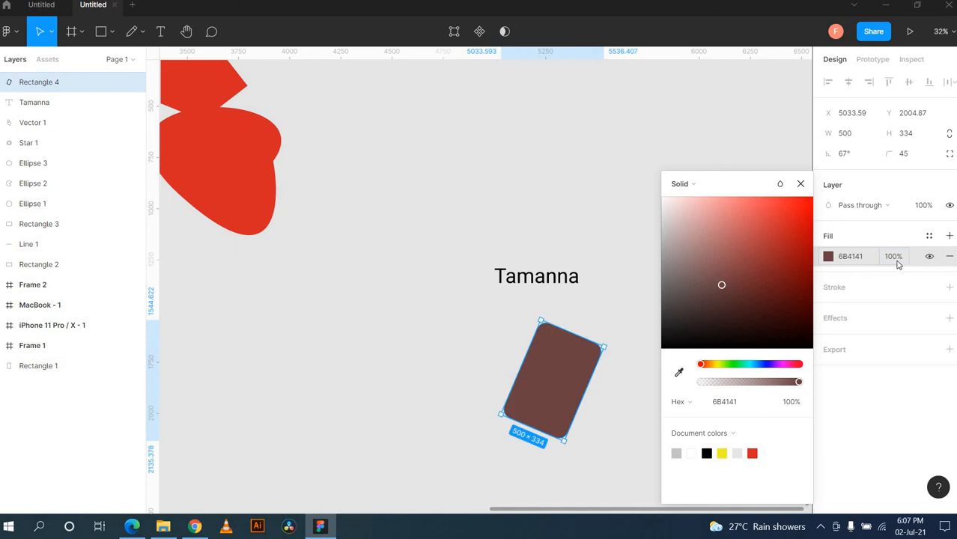
left_click(631, 412)
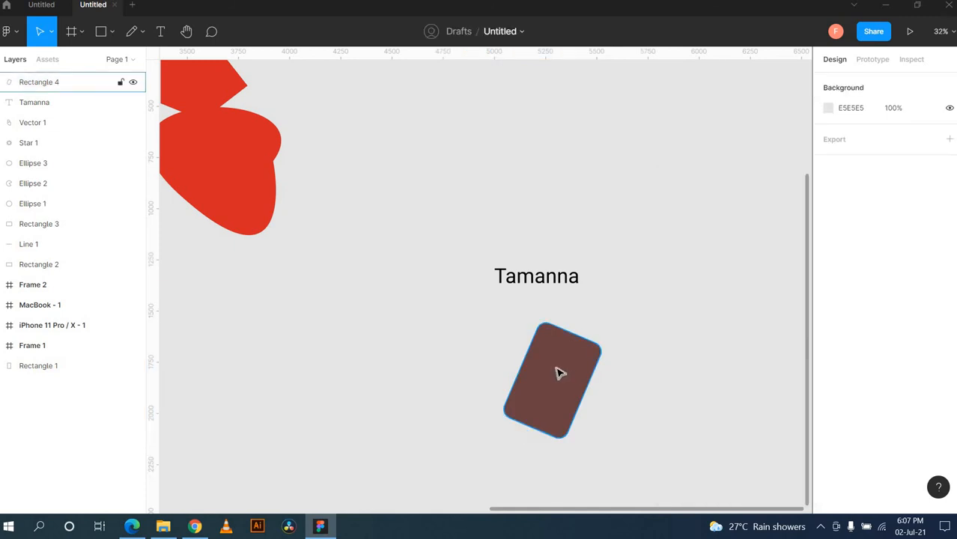
Step: Drag the brown rectangle onto the lower right of the red shape, then deselect it
left_click_drag(560, 373, 278, 199)
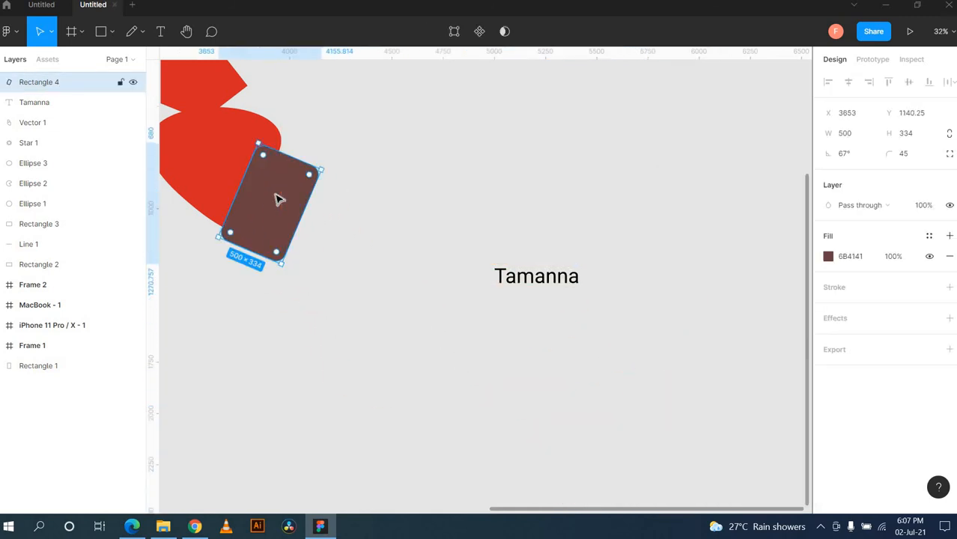
left_click(349, 241)
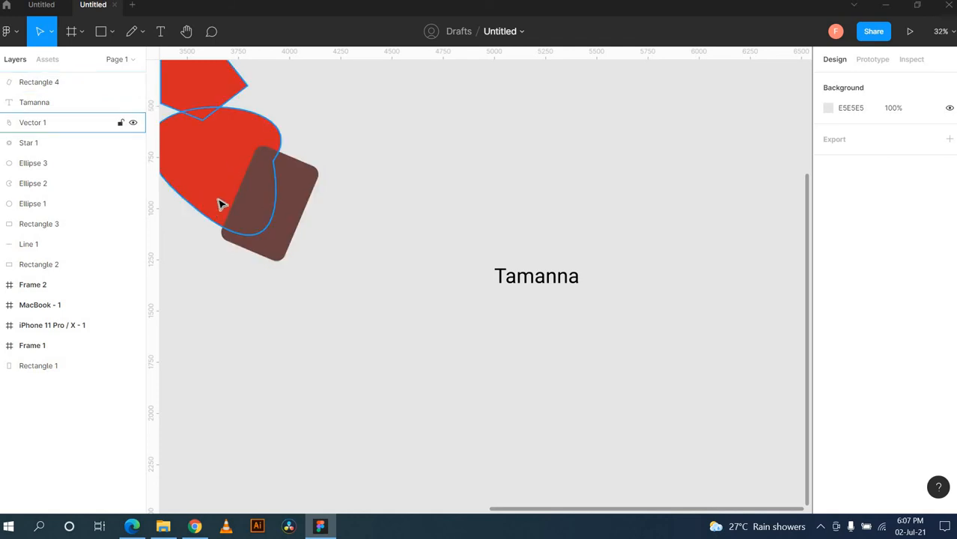
scroll(360, 308, "up", 3)
scroll(359, 309, "left", 5)
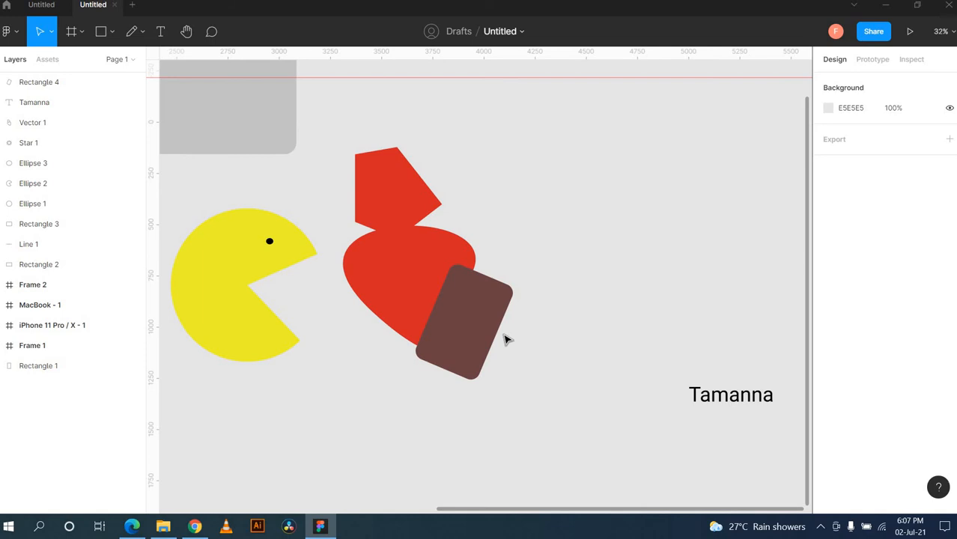
Step: Set the brown 6B4141 fill of Rectangle 4 to 30% opacity
left_click(474, 334)
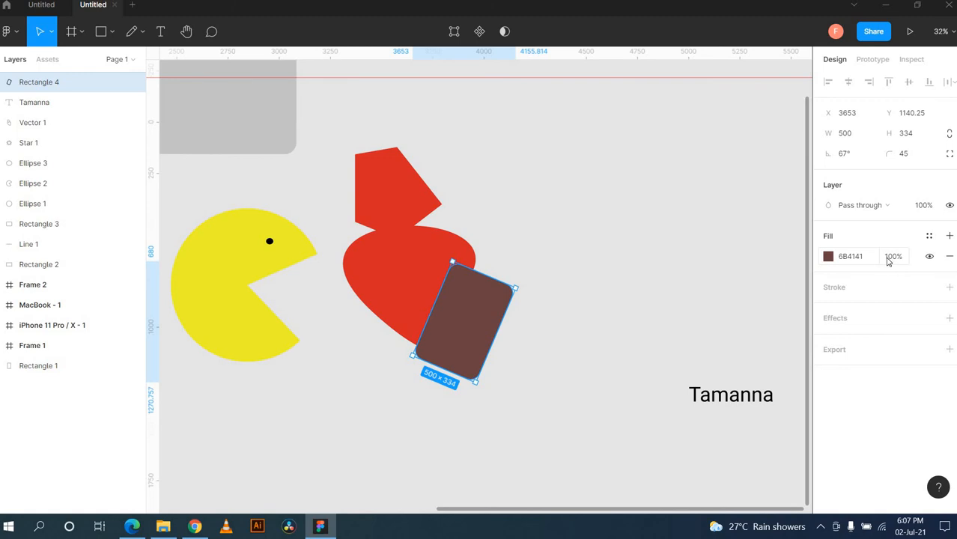
left_click(889, 259)
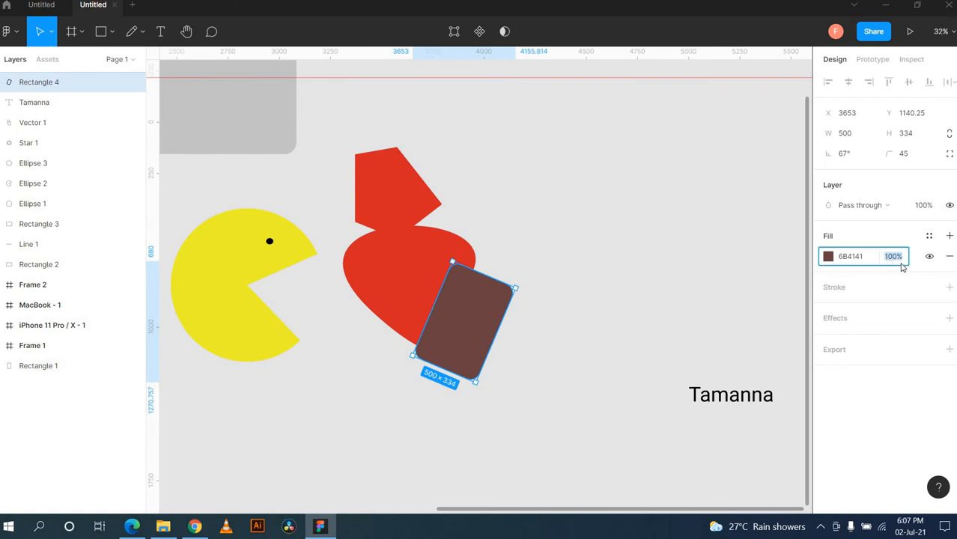
type("30")
key("Return")
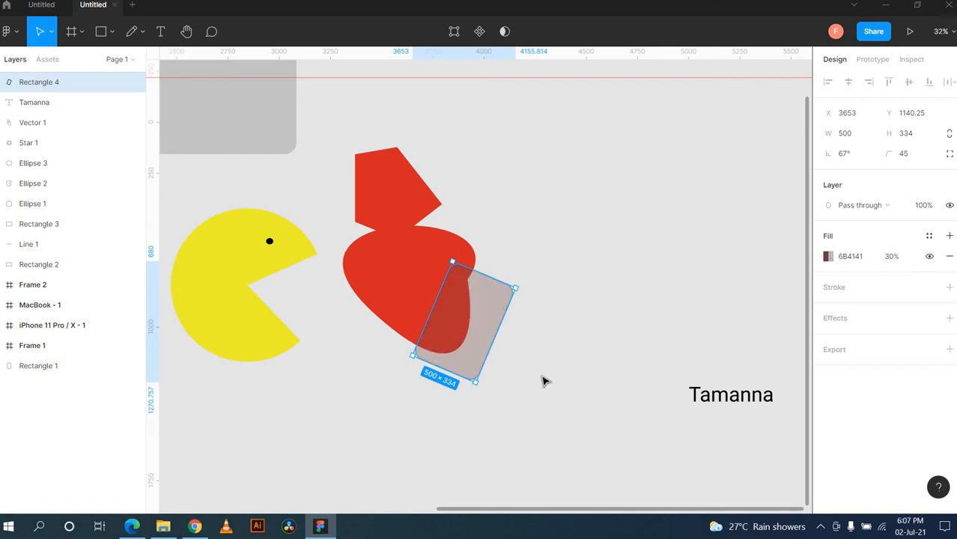
left_click(545, 380)
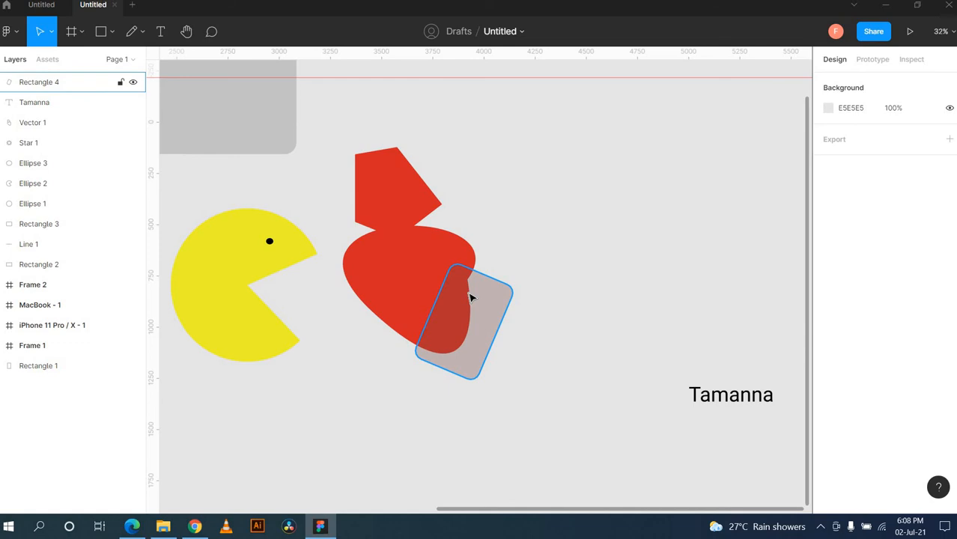
Step: Pan the canvas with the Hand tool, then place a comment pin just right of the red shape
left_click(186, 31)
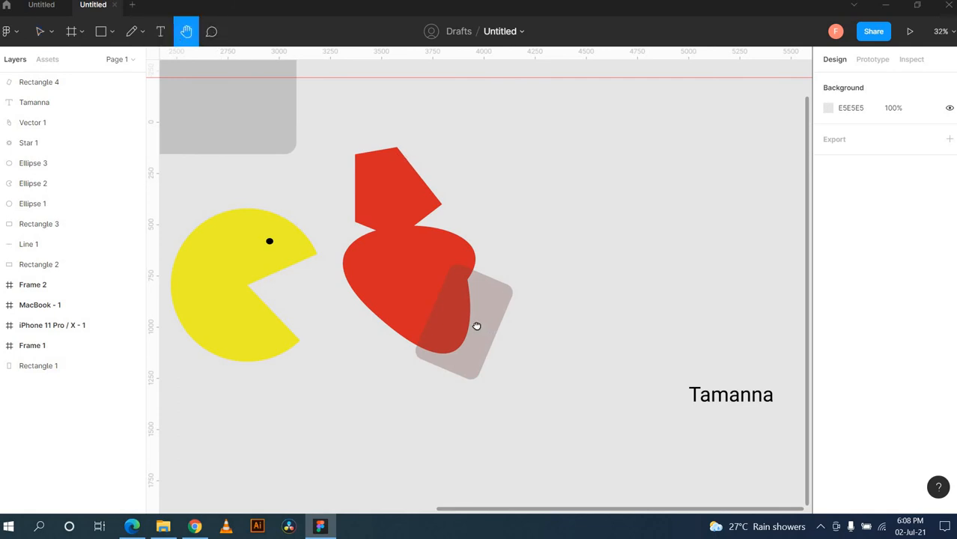
left_click_drag(476, 327, 622, 256)
left_click_drag(662, 382, 859, 391)
left_click_drag(524, 280, 570, 456)
left_click_drag(678, 426, 243, 196)
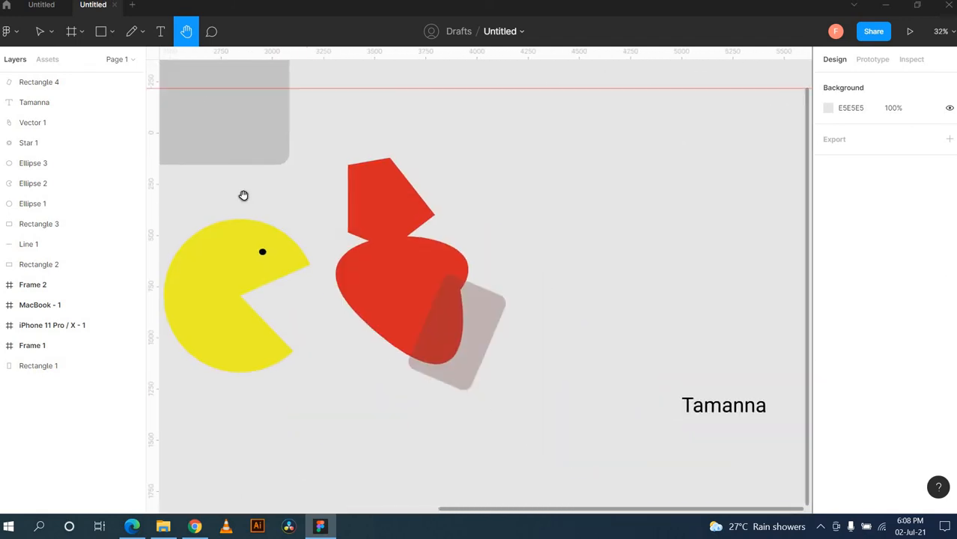
left_click_drag(302, 152, 261, 80)
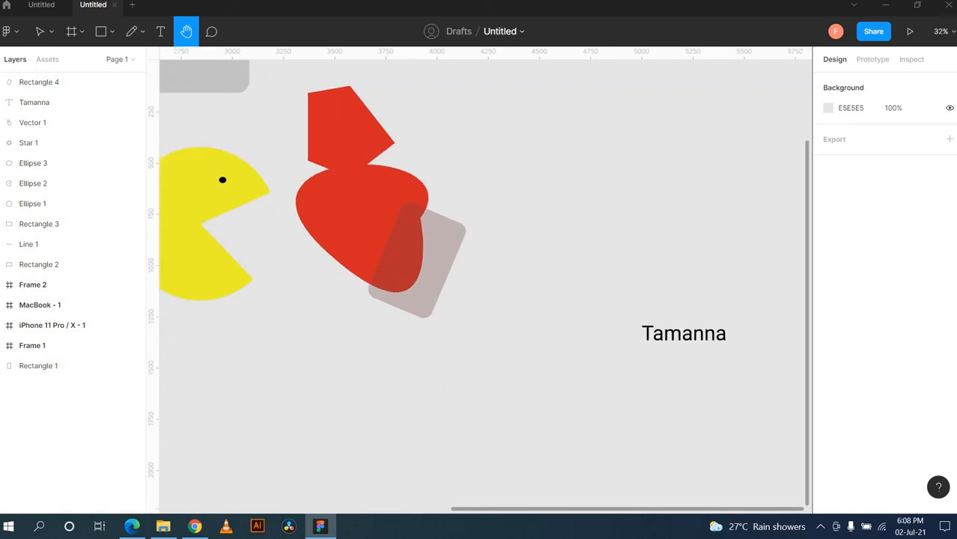
left_click(211, 31)
left_click(486, 186)
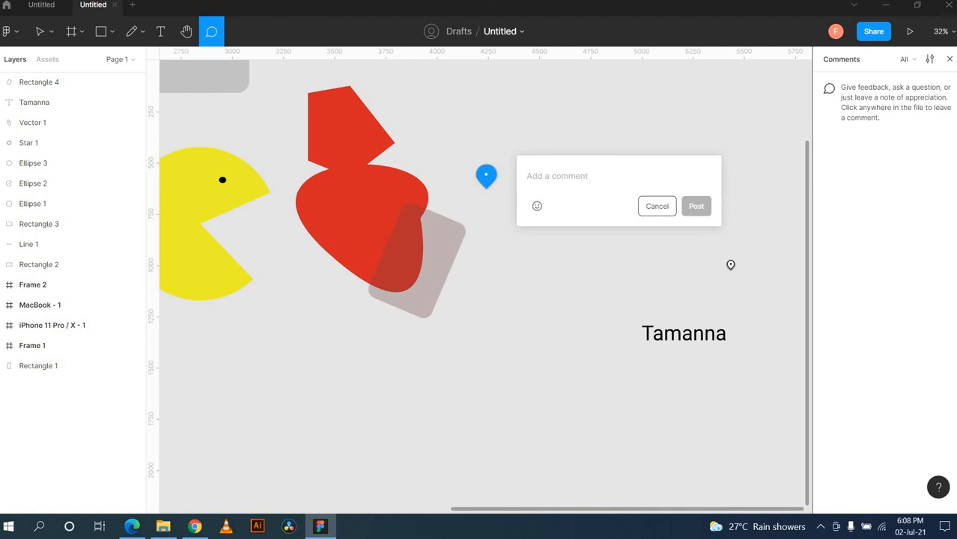
Step: Enter 'Nice Video!!! Good Job!' as the comment text after correcting an initial typo
type("nic")
key("BackSpace")
key("BackSpace")
key("BackSpace")
type("Nice")
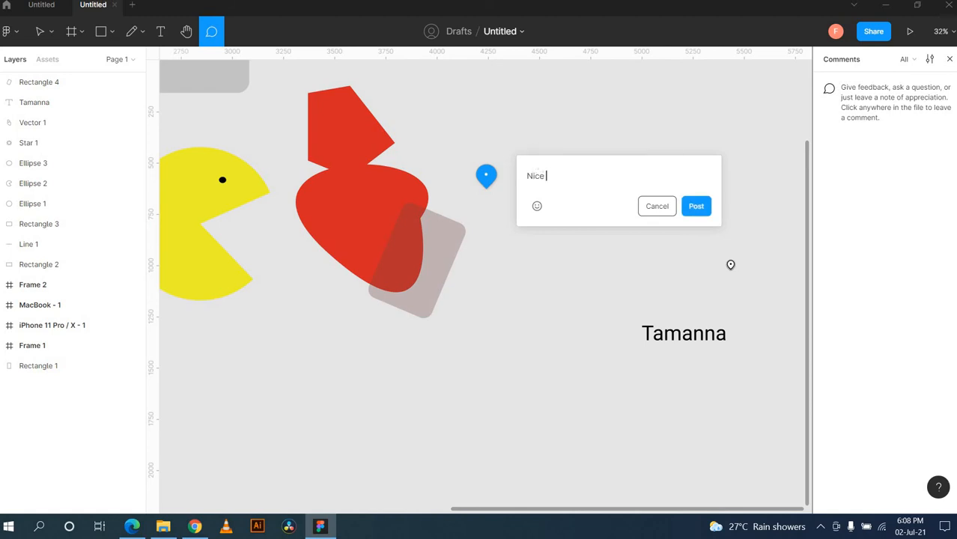
type(" Vid")
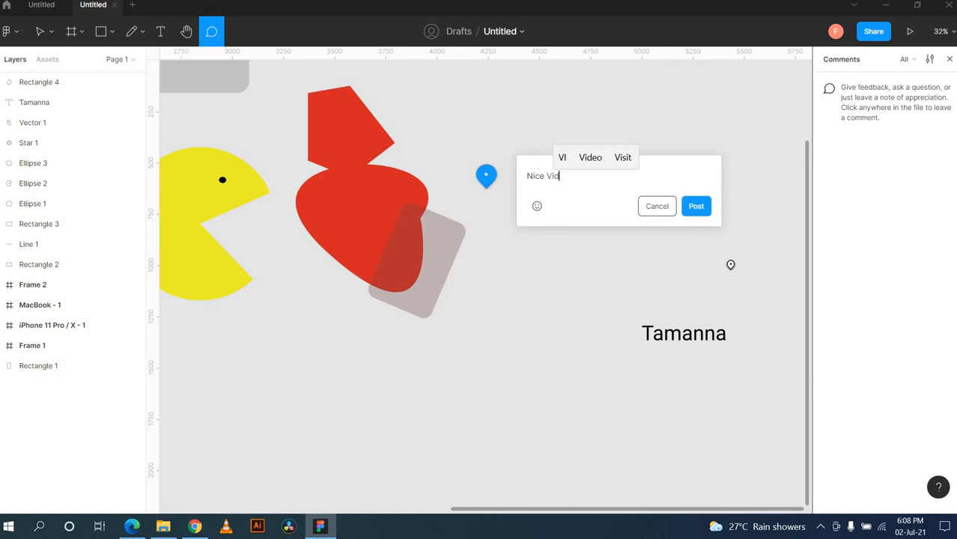
type("eo!!! ")
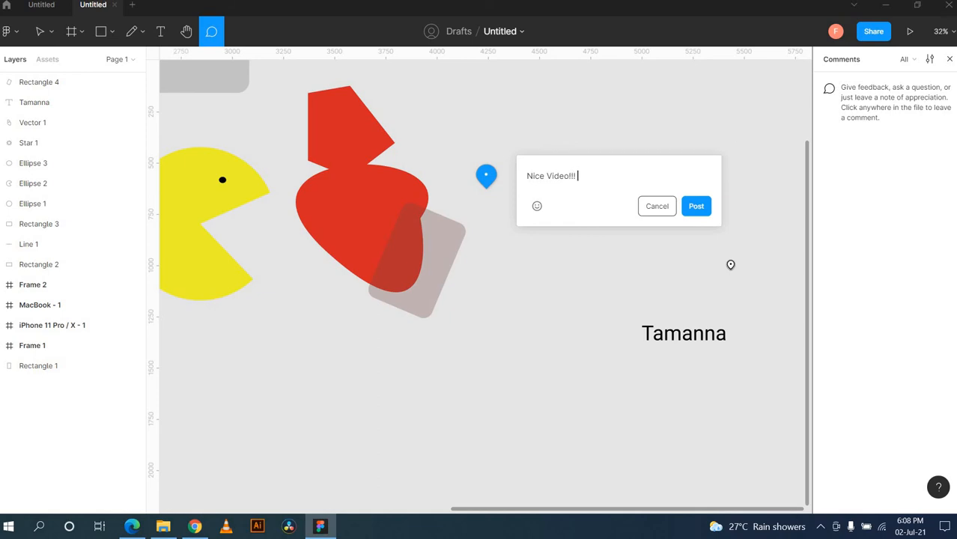
type("Goo")
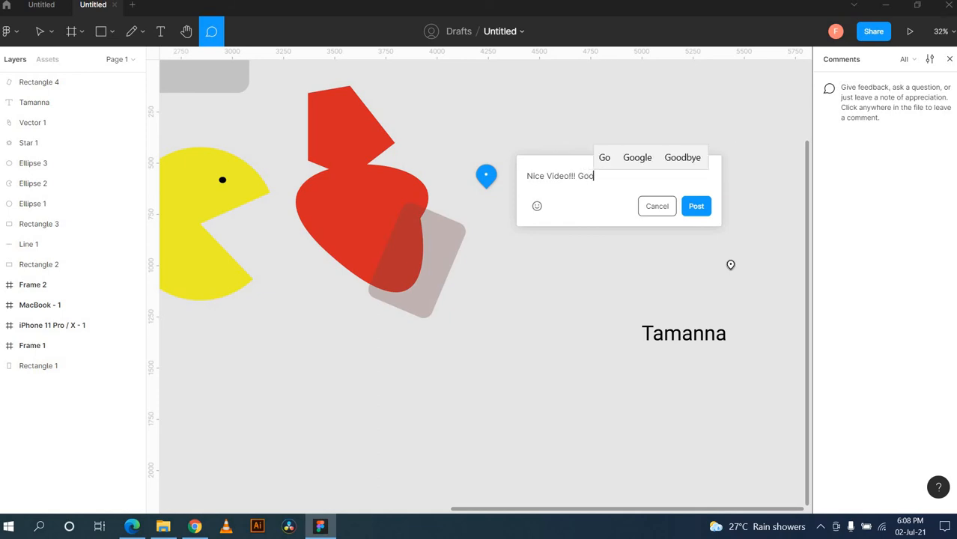
type("d Jo")
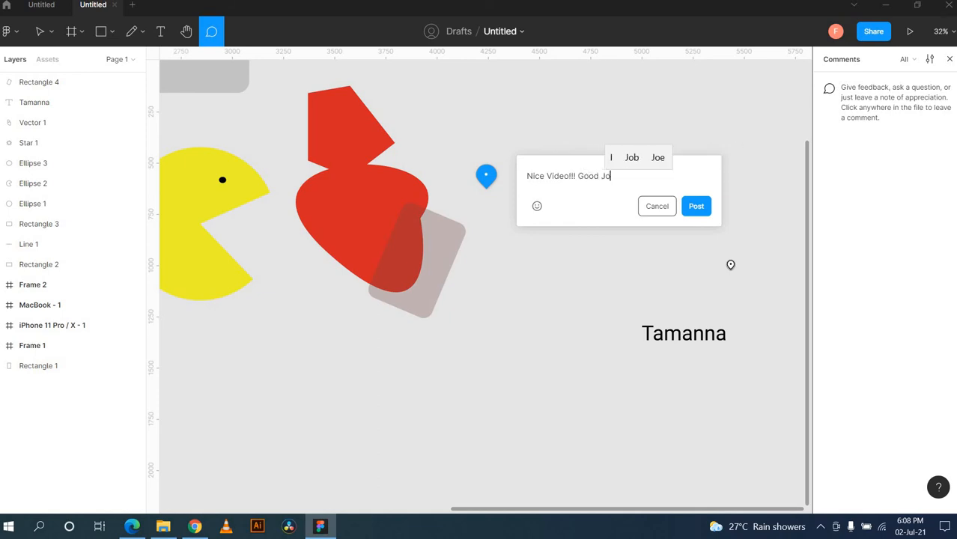
type("b!")
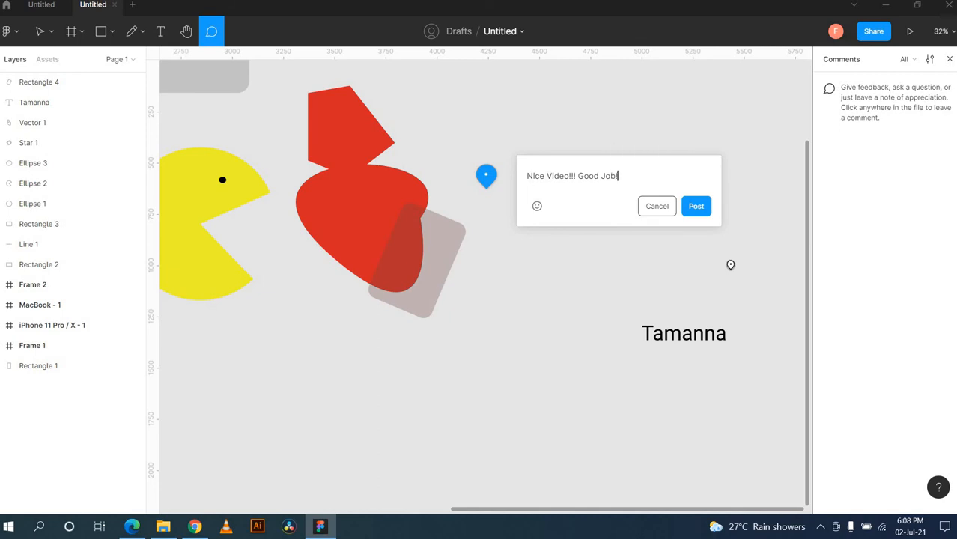
Step: Post the 'Nice Video!!! Good Job!' comment as pin 1 and close its thread popup
left_click(700, 209)
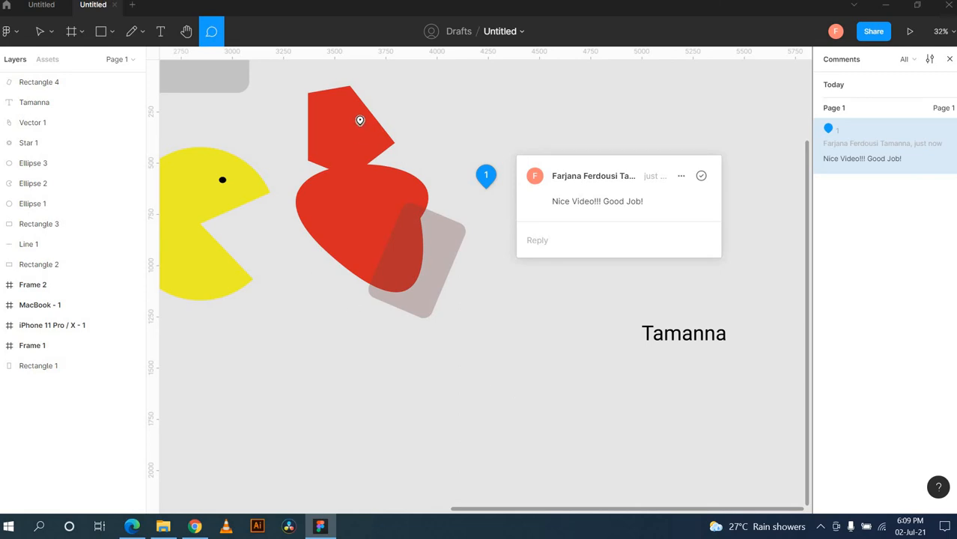
left_click(359, 126)
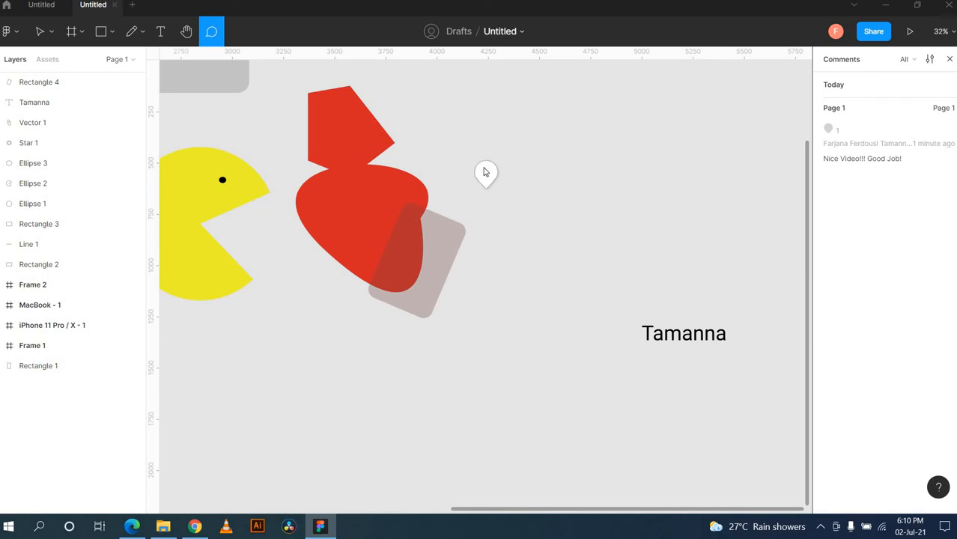
Step: Draw a grey rectangle with the Rectangle tool and reselect it
left_click(112, 45)
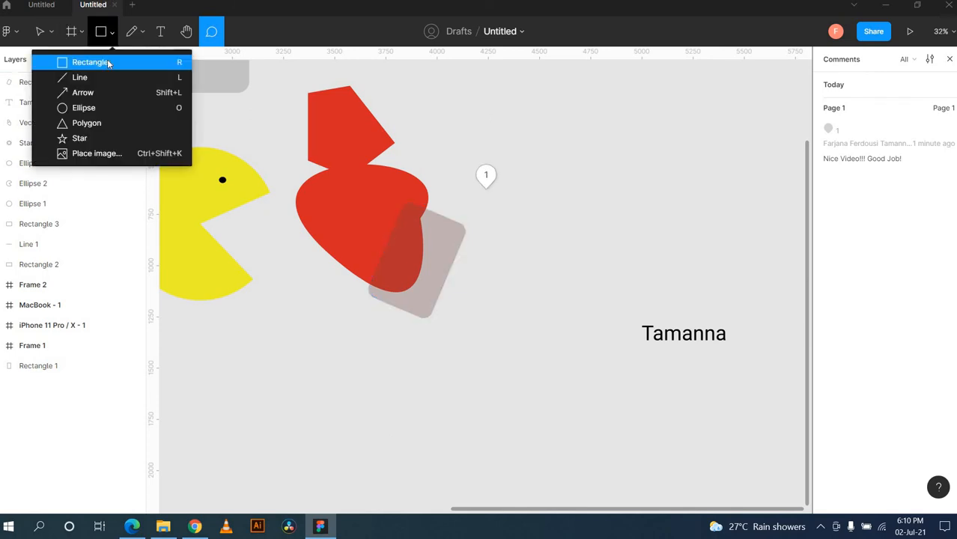
left_click(111, 65)
left_click_drag(585, 142, 702, 215)
left_click(749, 214)
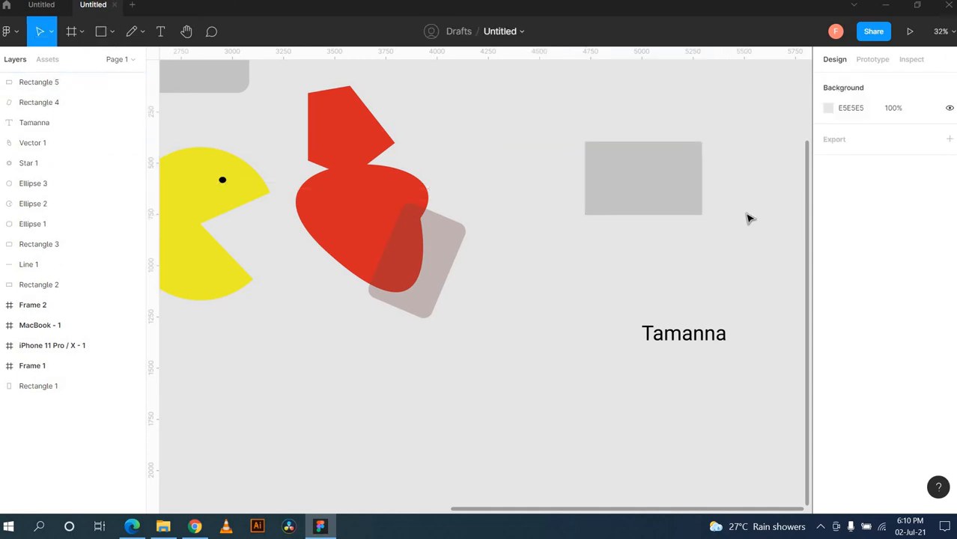
left_click_drag(635, 253, 760, 206)
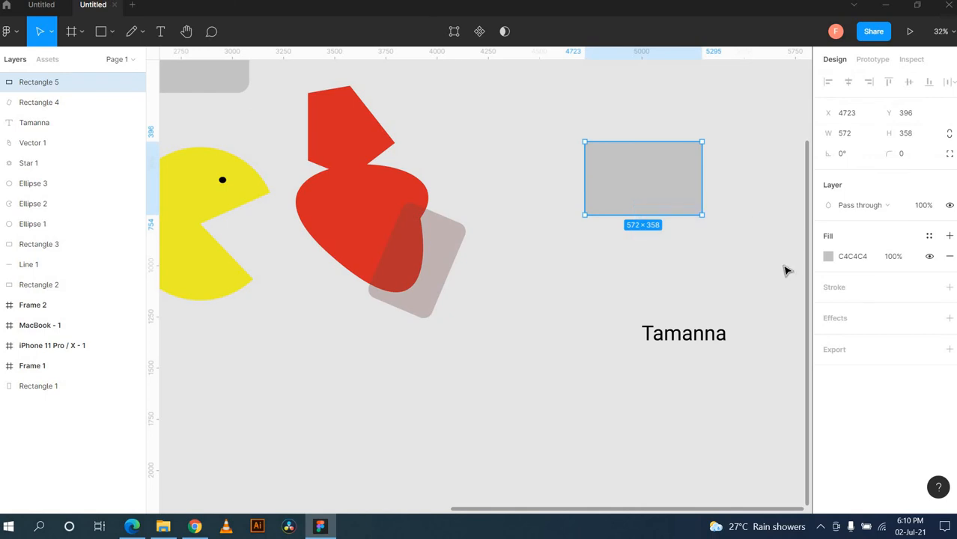
left_click(757, 201)
left_click(678, 170)
scroll(730, 219, "right", 5)
Step: Draw a wider Rectangle 6 overlapping Rectangle 5's lower right, then marquee-select both rectangles
left_click(112, 32)
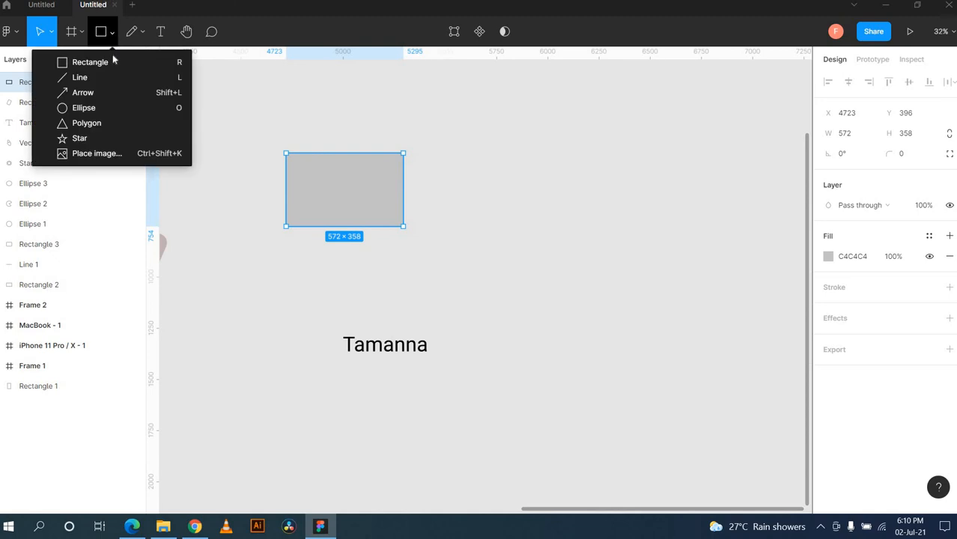
left_click(113, 62)
left_click_drag(550, 183, 371, 226)
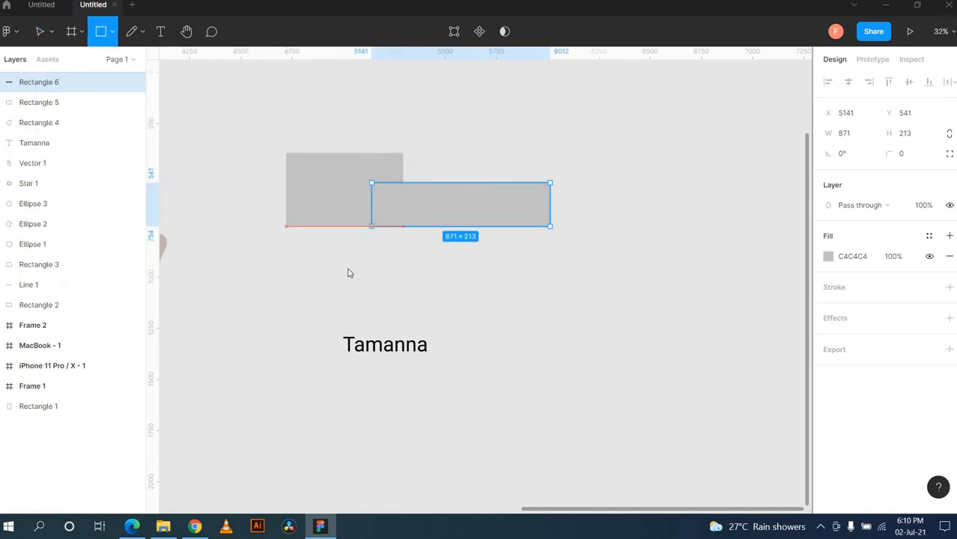
left_click_drag(347, 273, 344, 268)
left_click(559, 253)
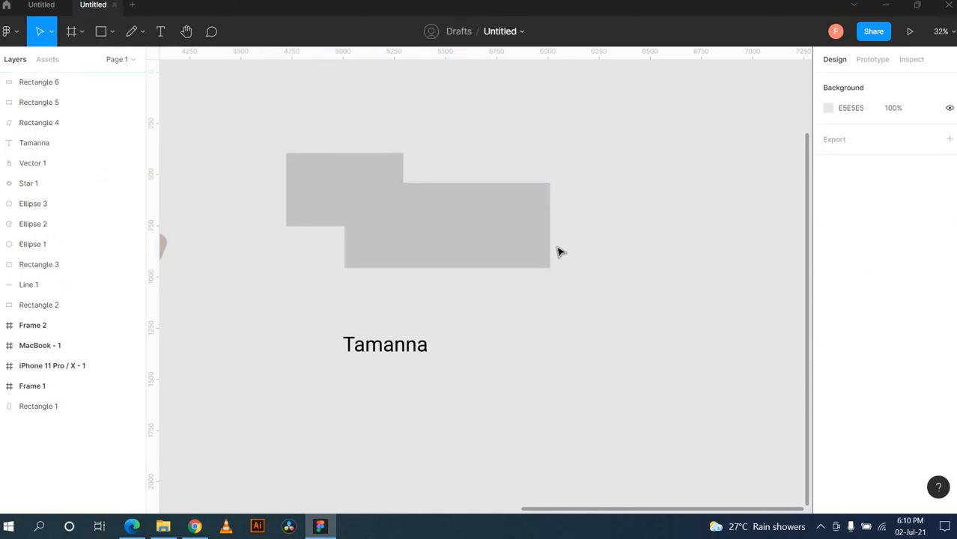
left_click_drag(357, 118, 436, 245)
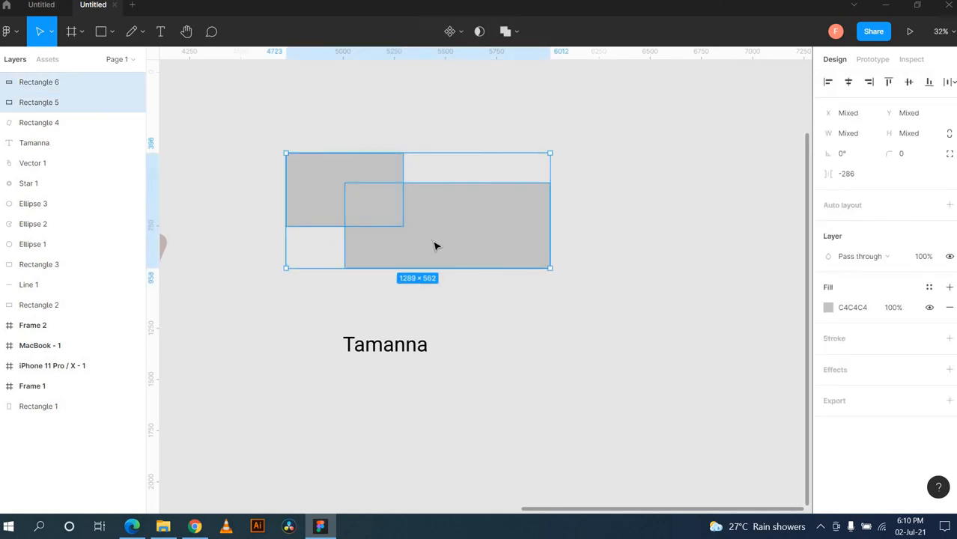
Step: Turn the lower rectangle into a mask, then release it with Use as mask
left_click(479, 33)
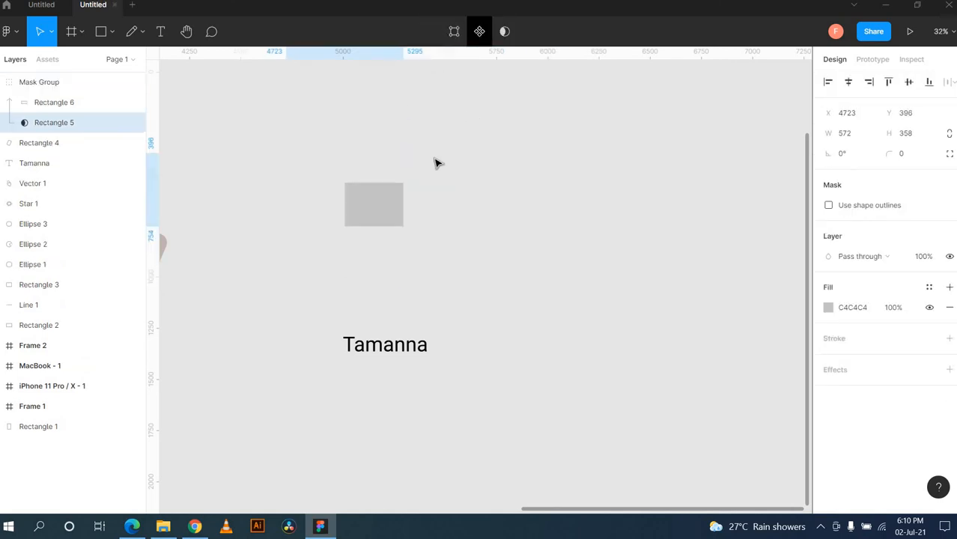
left_click_drag(377, 210, 489, 241)
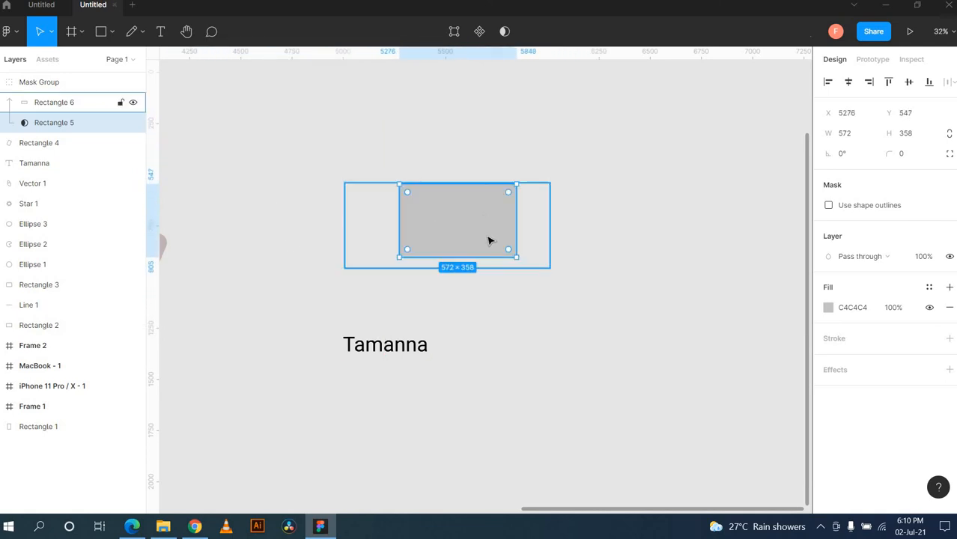
right_click(464, 211)
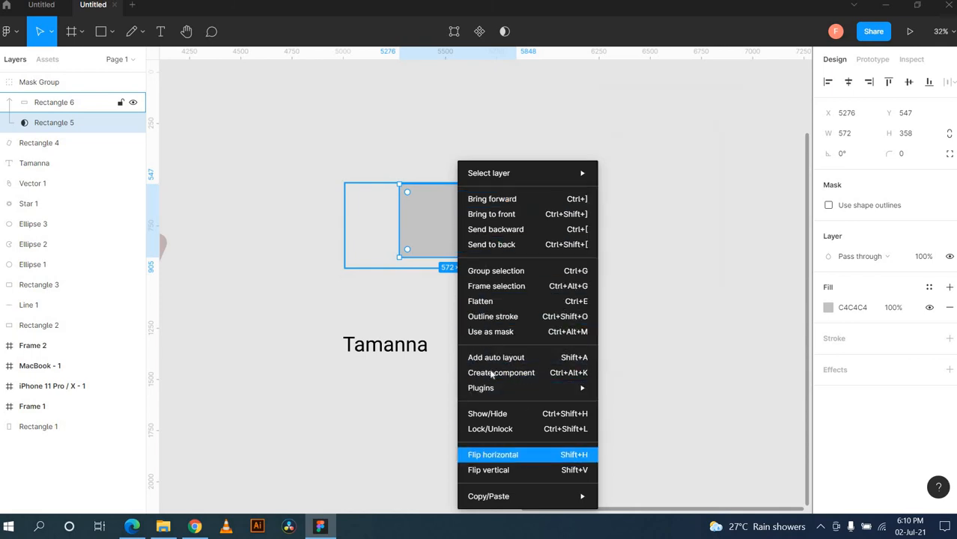
left_click(485, 336)
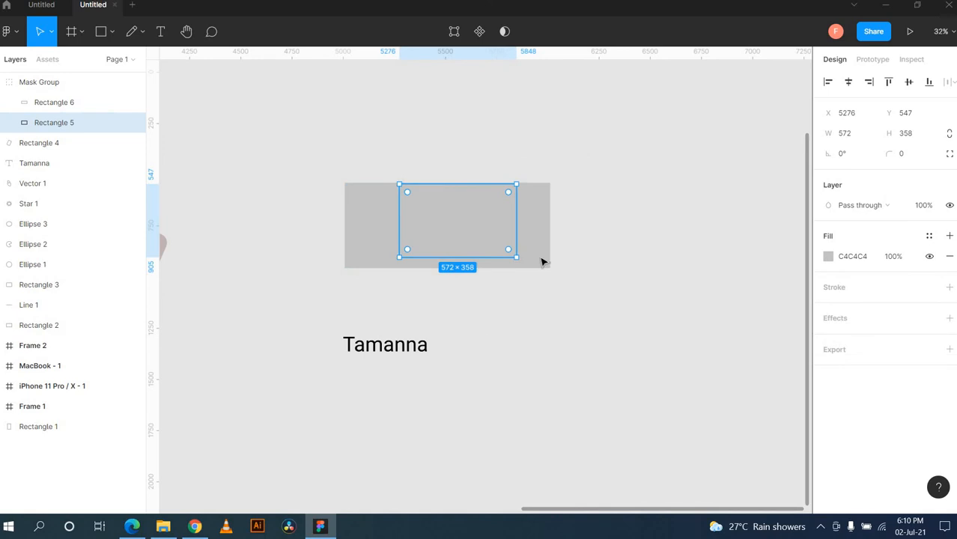
Step: Ungroup the Mask Group and move the 1003 × 417 Rectangle 6 to X 5785, Y 384
left_click(592, 271)
left_click(506, 242)
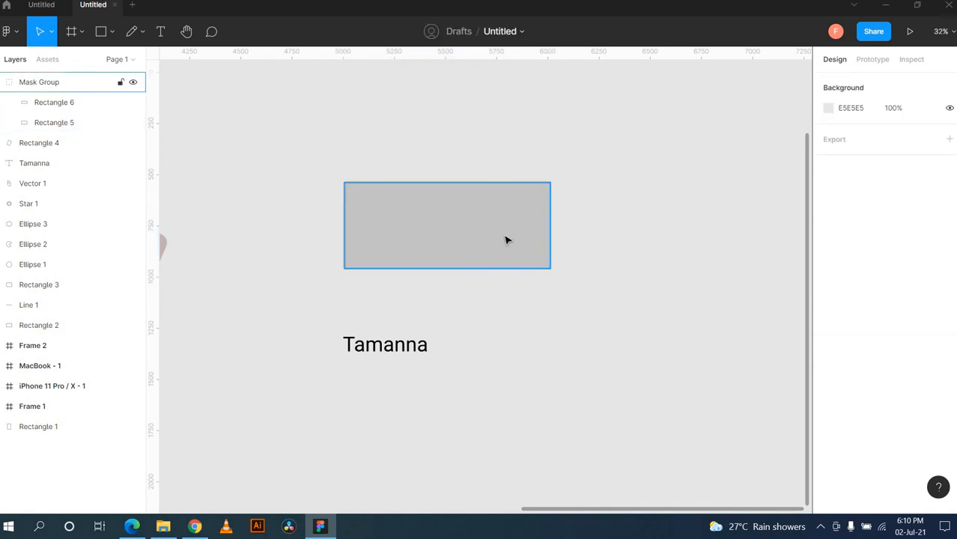
left_click_drag(506, 242, 521, 211)
right_click(518, 212)
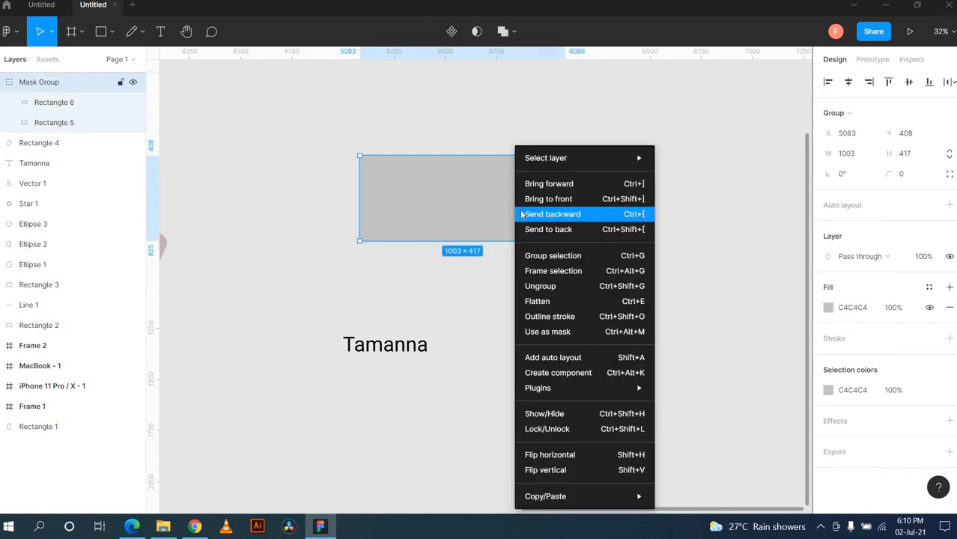
left_click(541, 286)
left_click(654, 298)
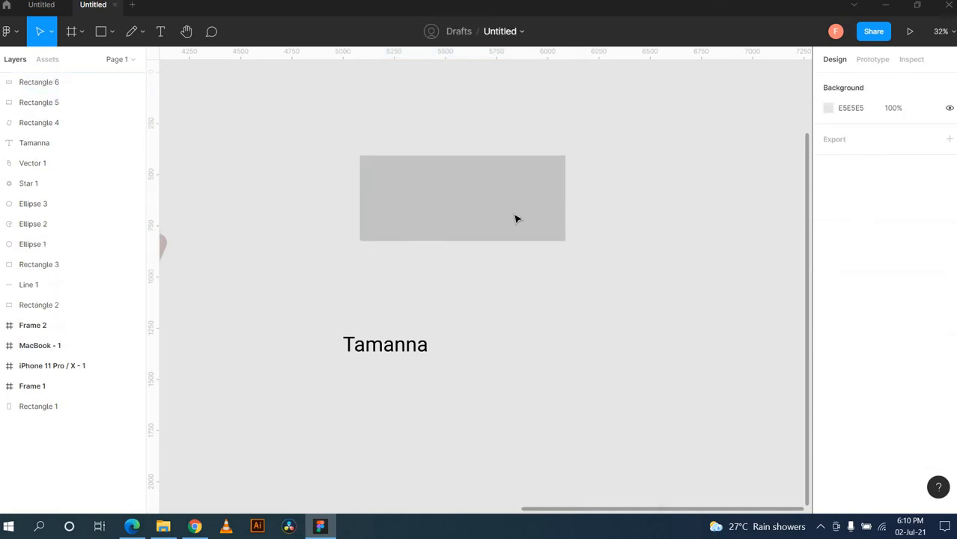
left_click(547, 218)
left_click_drag(516, 218, 651, 201)
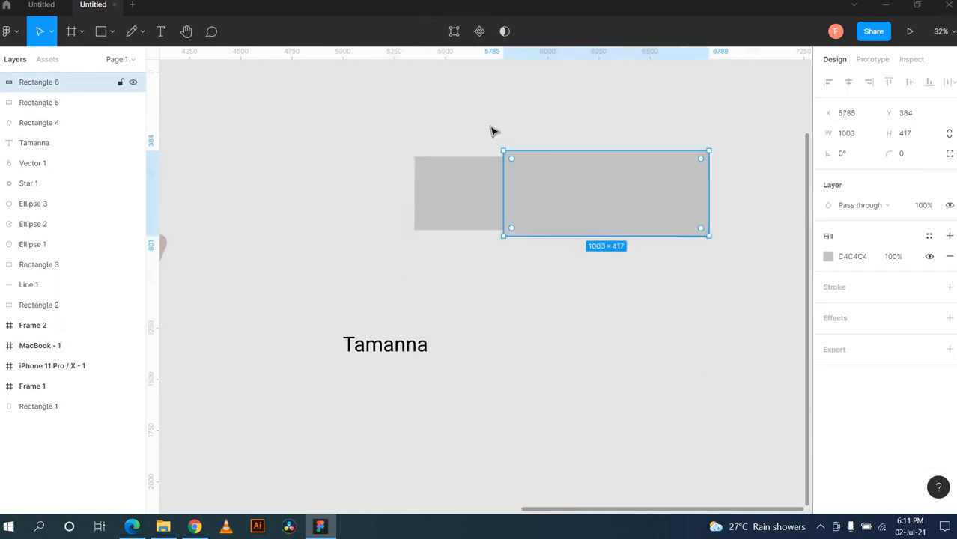
Step: Select both rectangles and try the Union, Subtract and Intersect boolean operations
left_click(566, 248)
left_click_drag(566, 248, 492, 128)
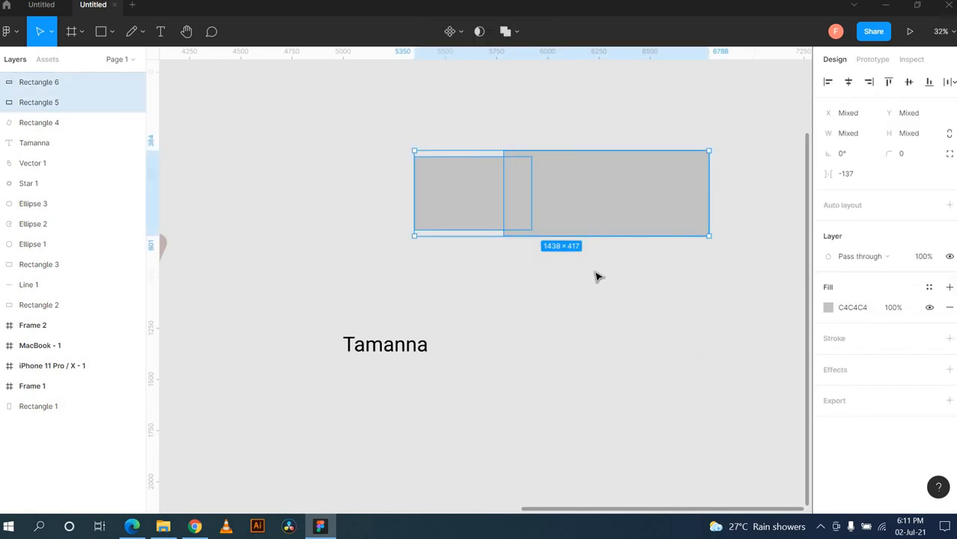
left_click(518, 32)
left_click(518, 60)
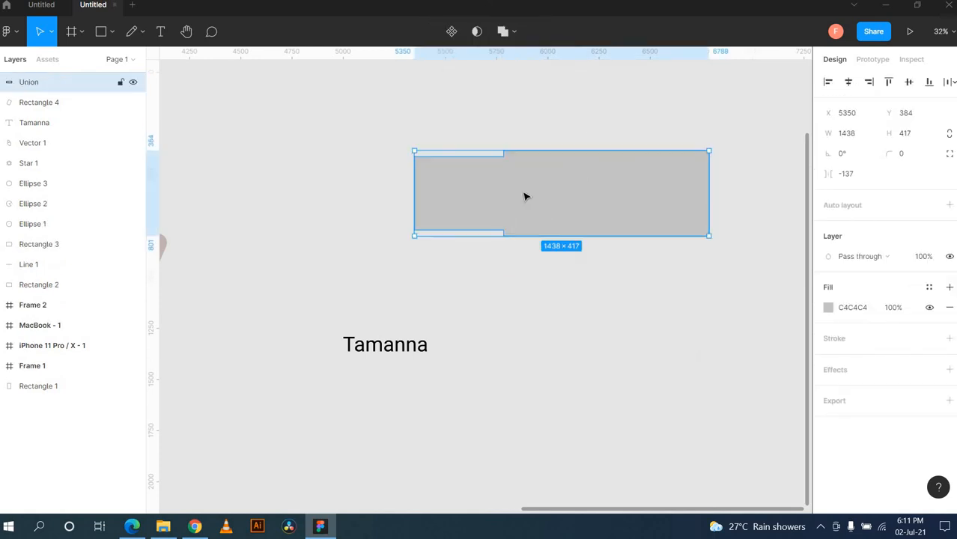
left_click(515, 32)
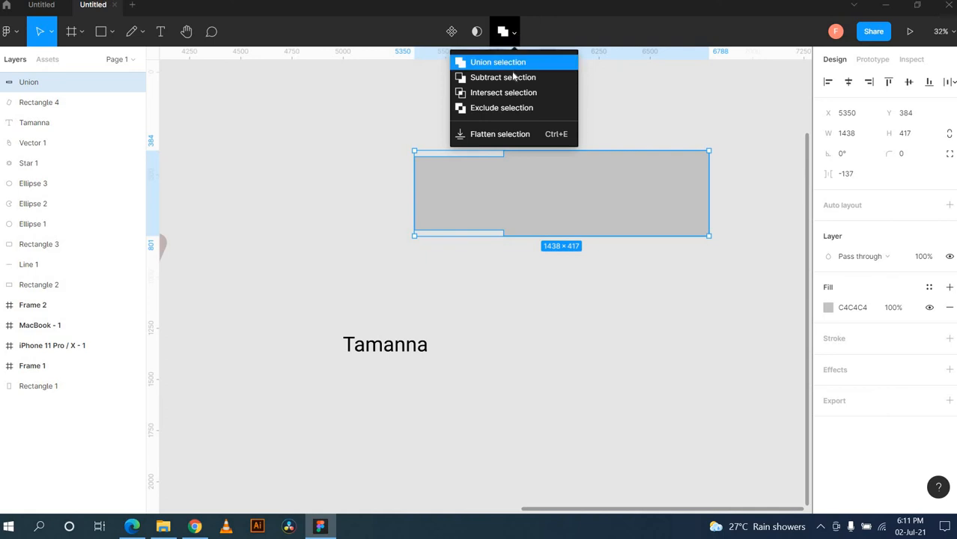
left_click(515, 77)
left_click(514, 31)
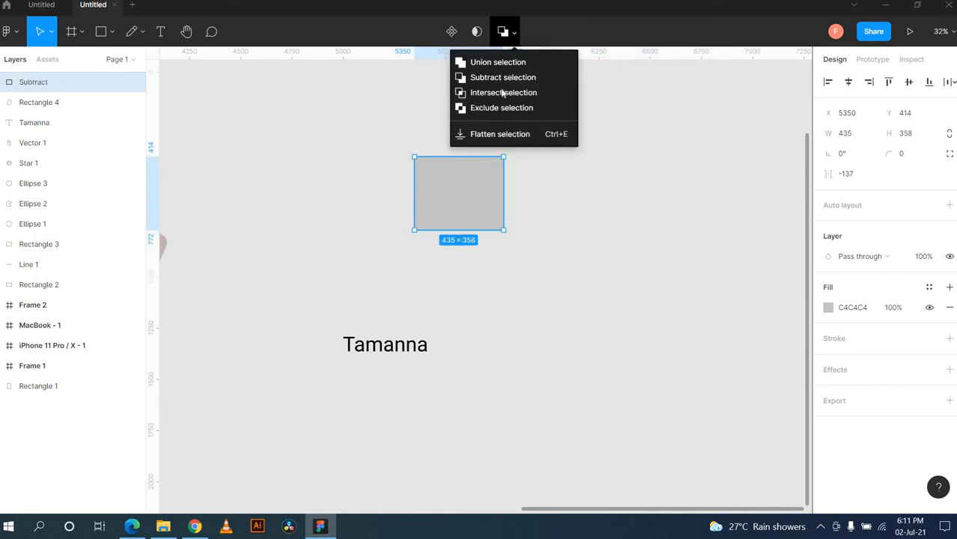
left_click(502, 90)
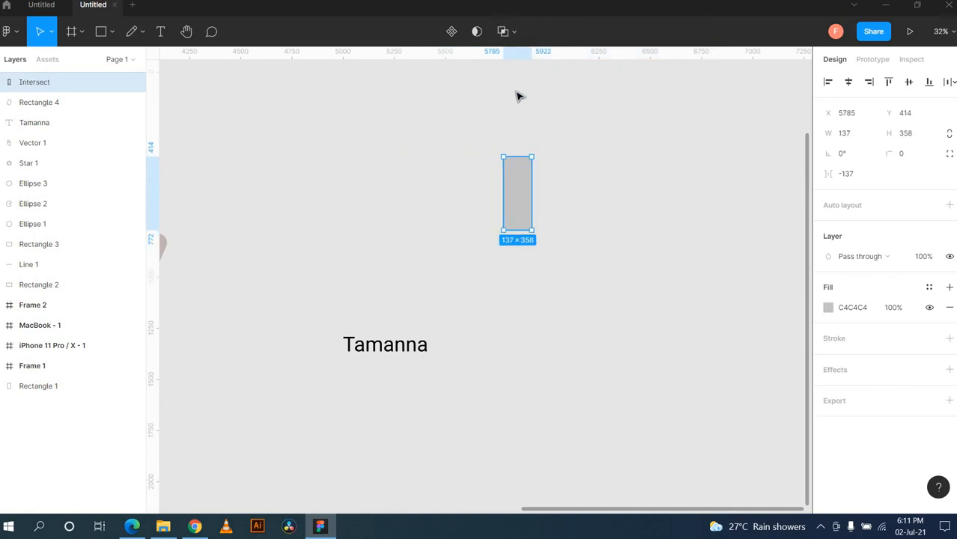
Step: Apply Exclude selection to make a 1438 × 417 shape with the overlap cut out
left_click(515, 33)
left_click(503, 108)
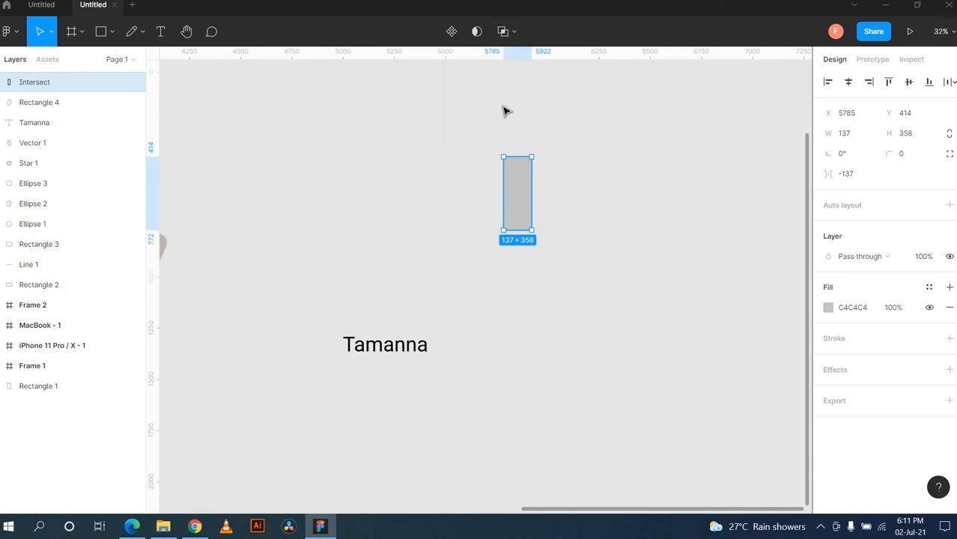
left_click(515, 33)
left_click(502, 107)
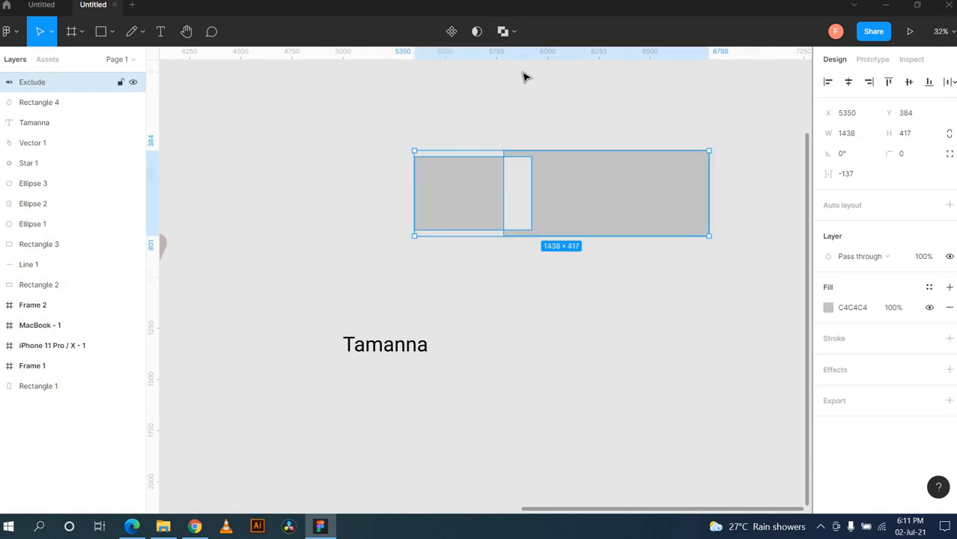
Step: Deselect the Exclude shape and choose the Rectangle tool
left_click(515, 33)
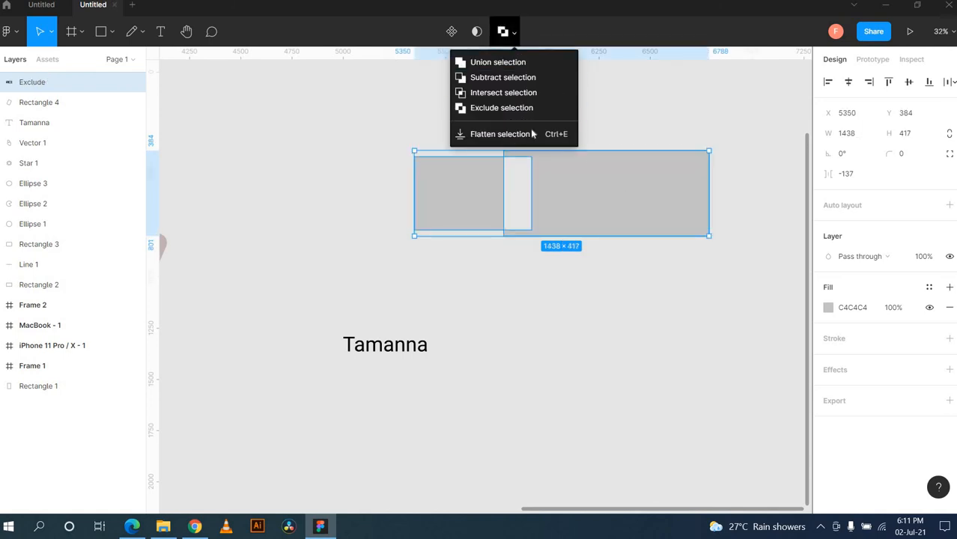
left_click(622, 90)
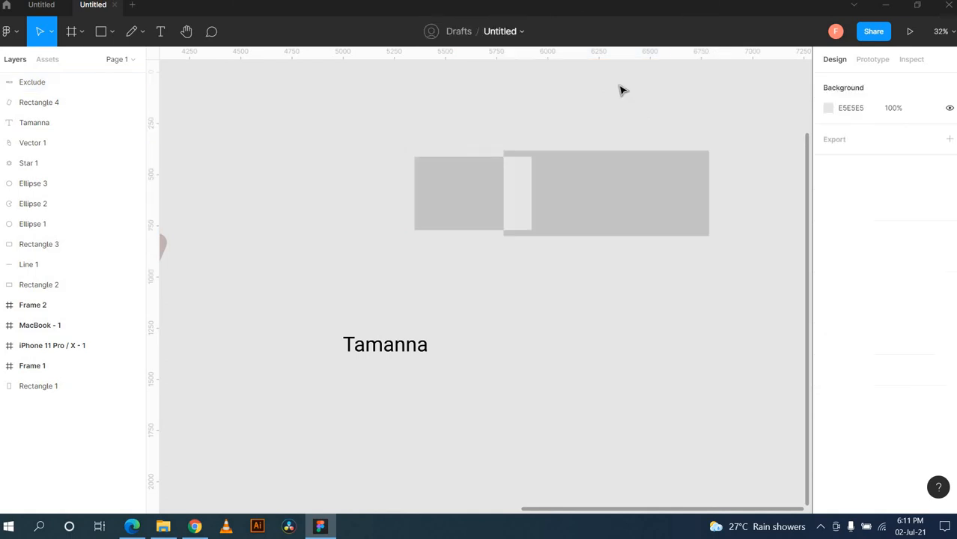
scroll(717, 252, "right", 5)
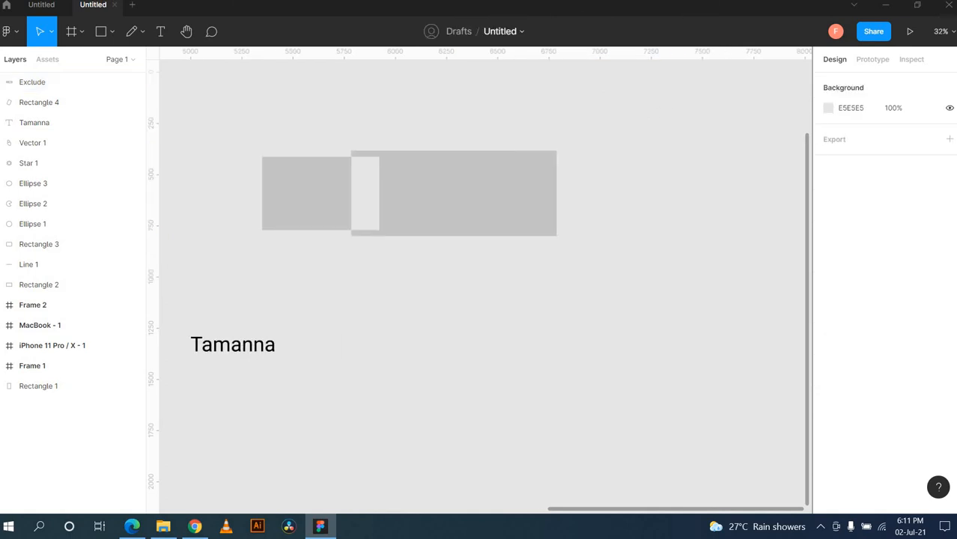
left_click(112, 32)
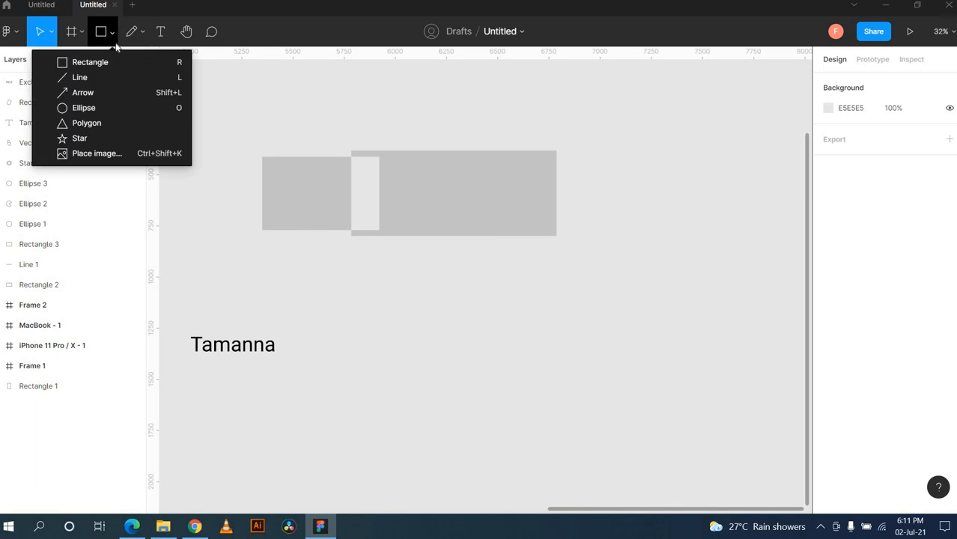
left_click(176, 62)
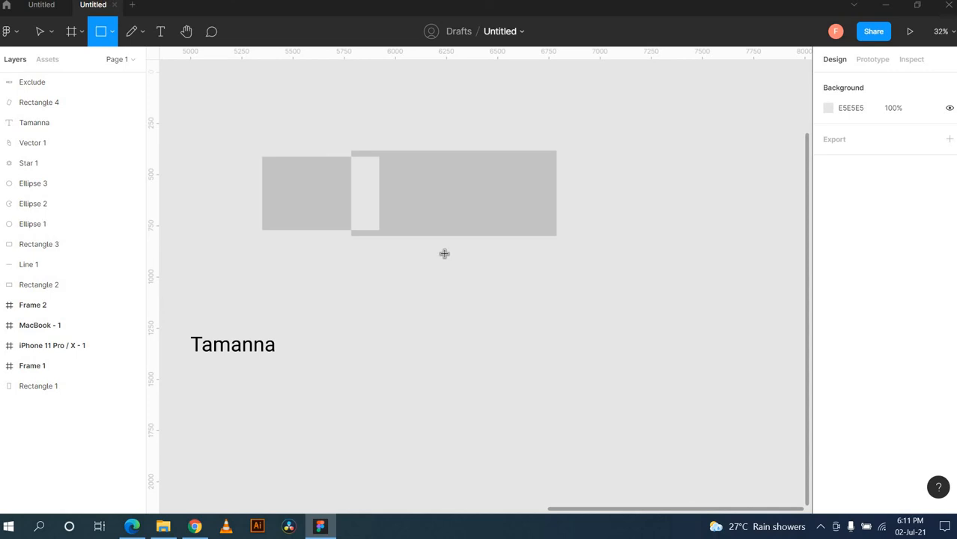
Step: Move the grey Exclude shape right and down and turn it into a component
left_click(40, 31)
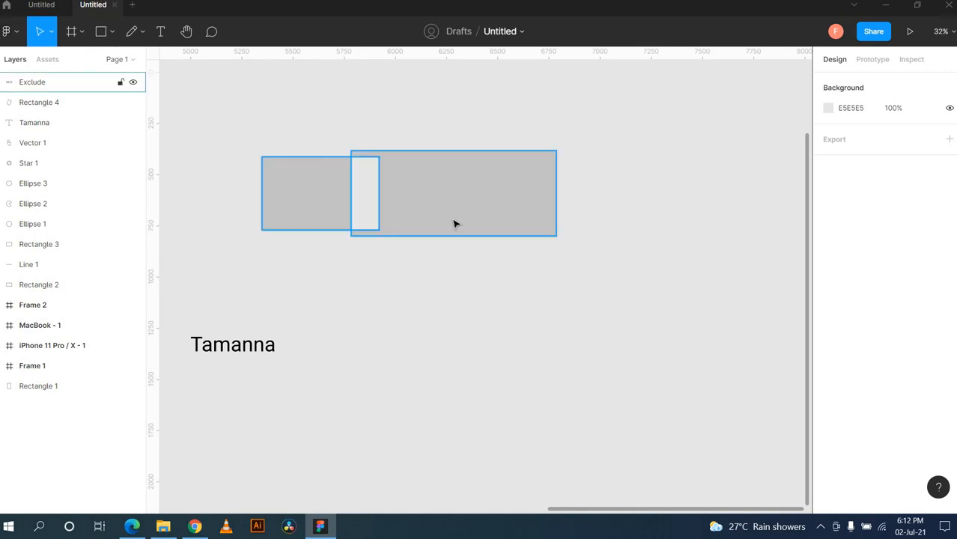
left_click_drag(454, 223, 577, 287)
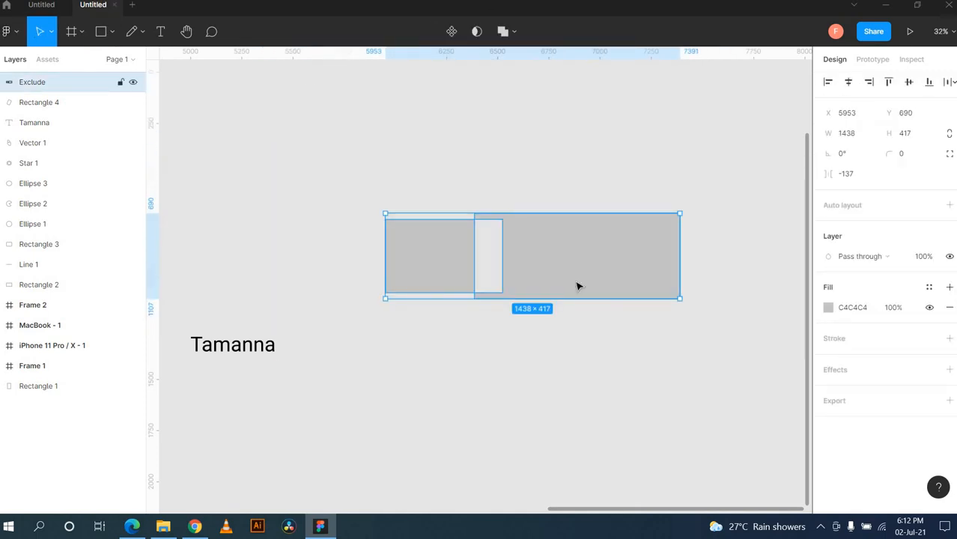
right_click(577, 285)
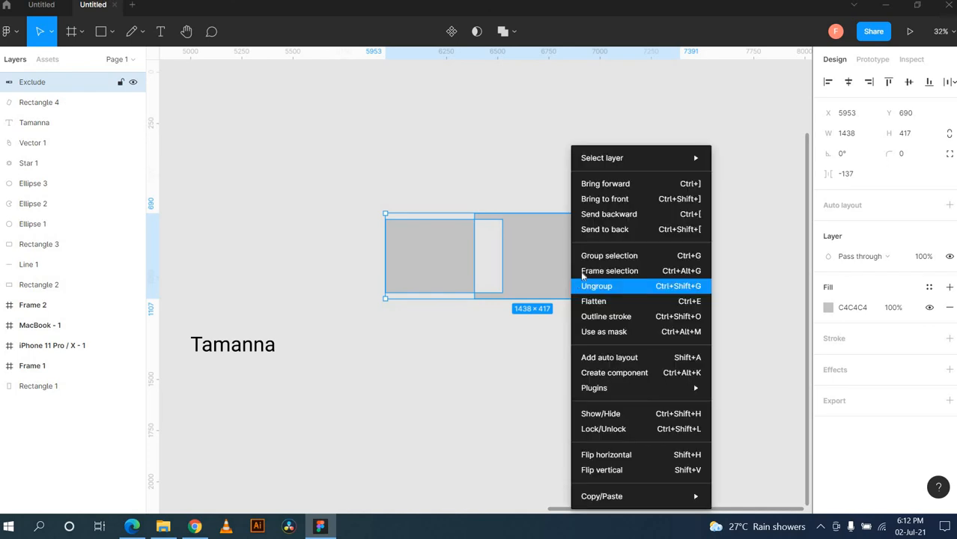
left_click(635, 376)
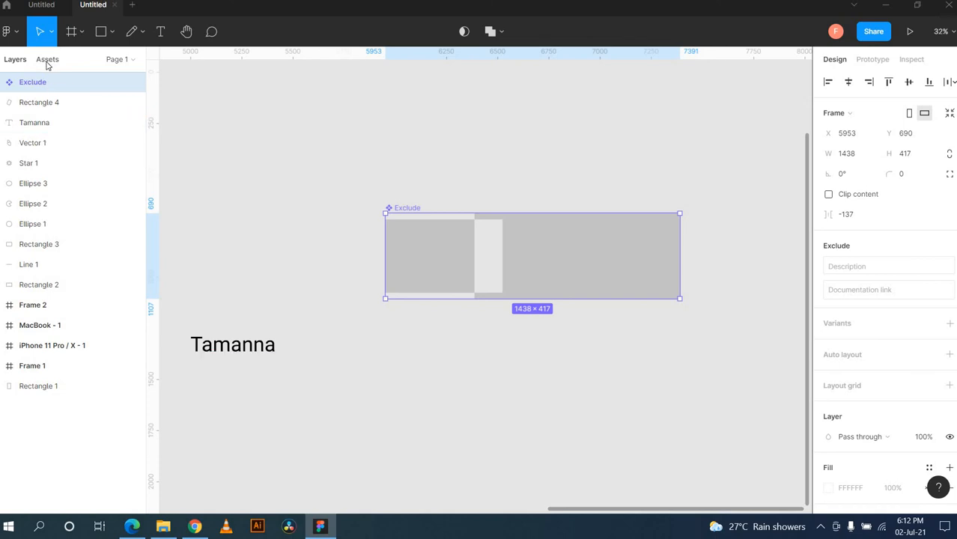
Step: Rename the Exclude component to 'Button' and deselect it
left_click(46, 63)
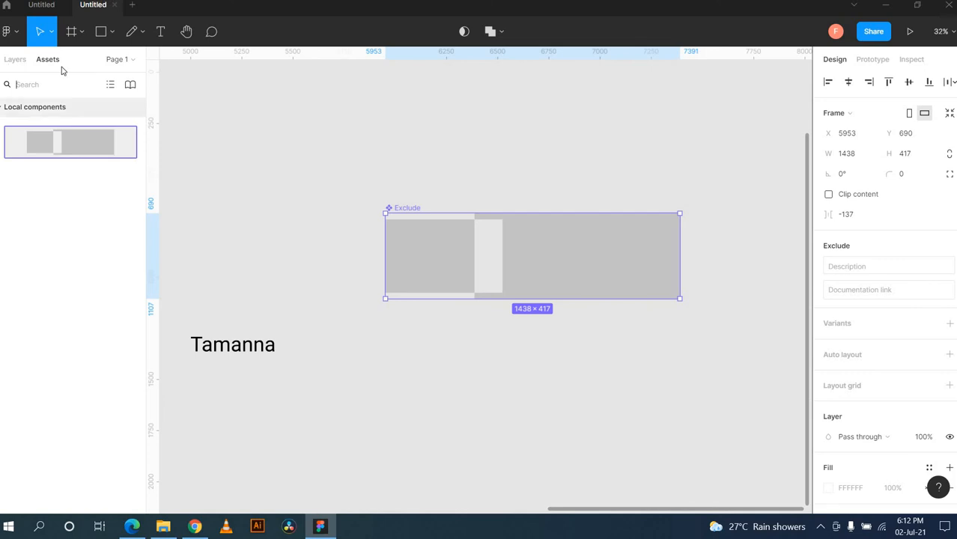
key("ctrl+r")
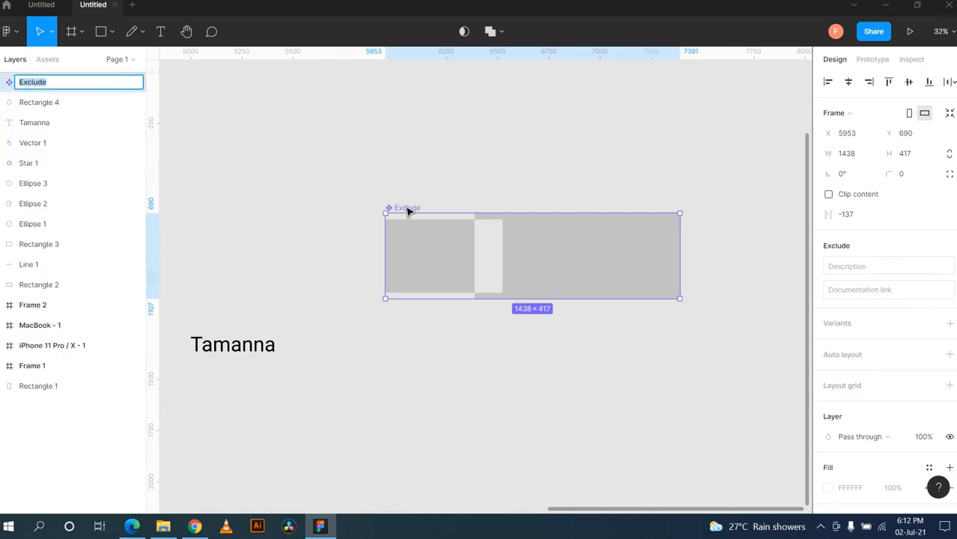
key("BackSpace")
type("Button")
key("Return")
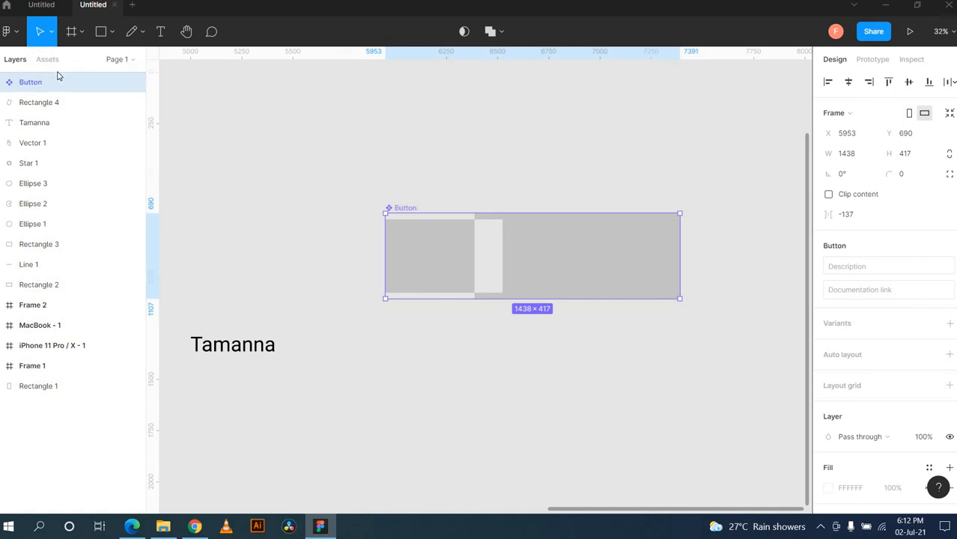
left_click(365, 157)
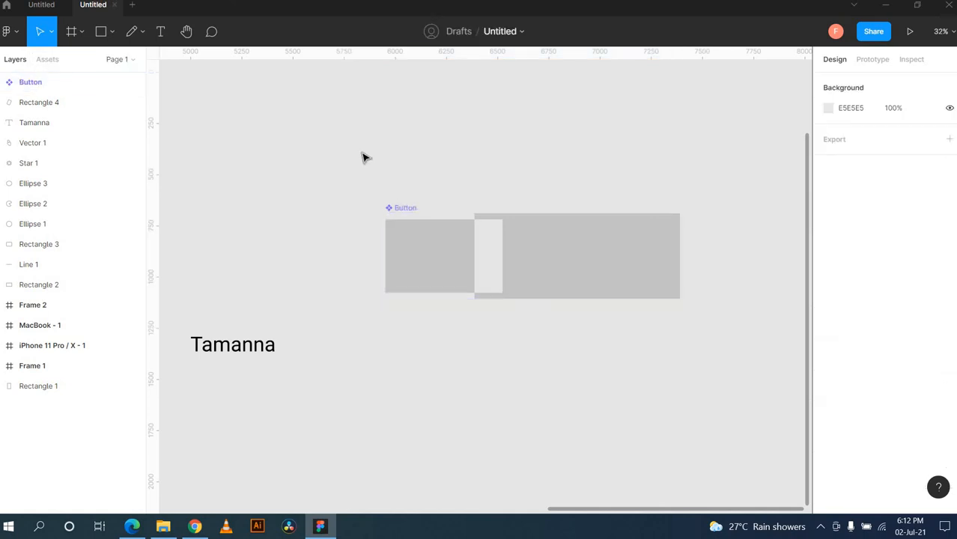
Step: Drag two Button instances from Assets onto the canvas, then delete the upper copy
scroll(556, 235, "right", 8)
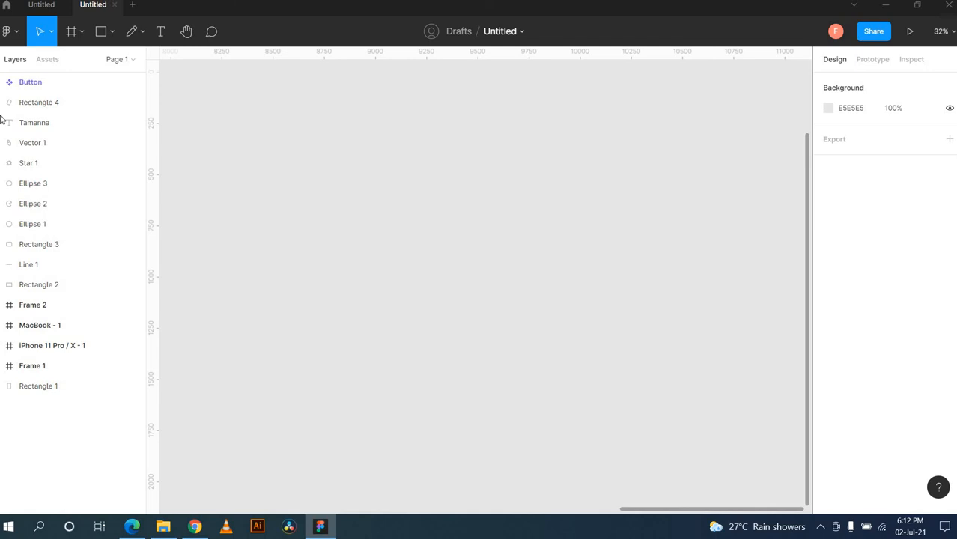
left_click(48, 62)
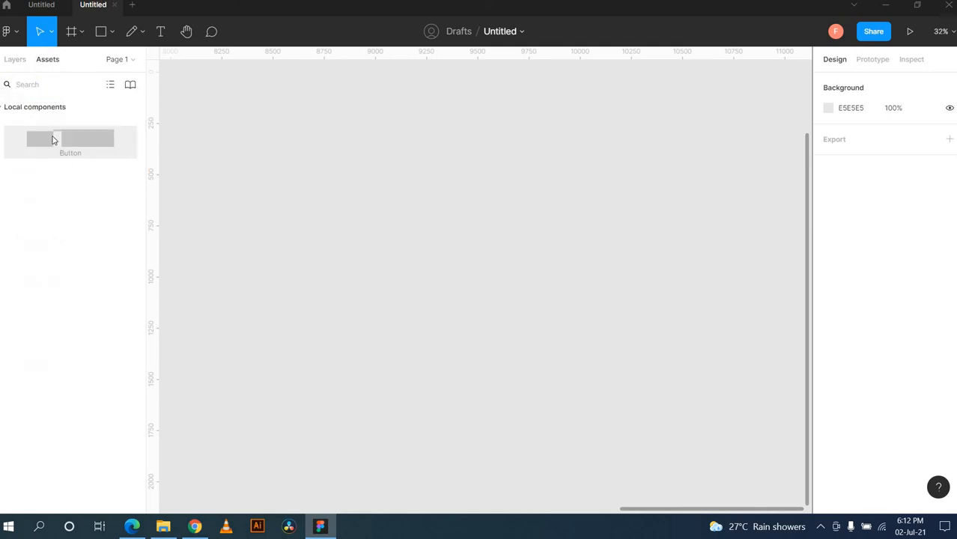
left_click_drag(53, 139, 506, 238)
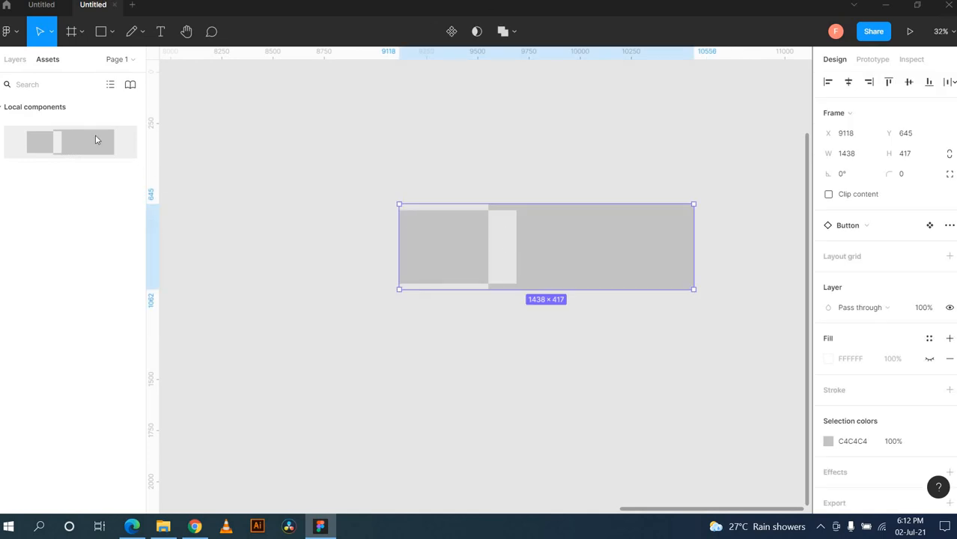
left_click_drag(96, 141, 335, 355)
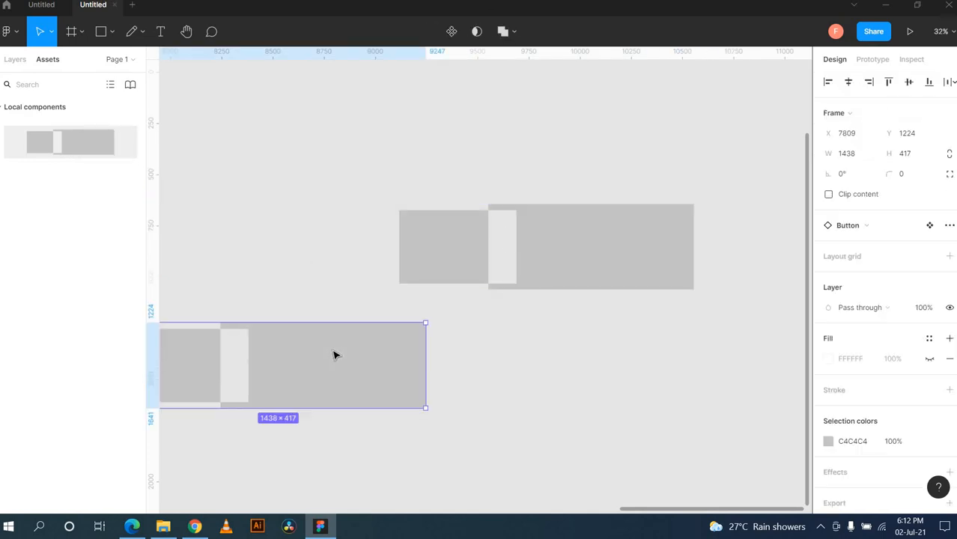
left_click(574, 363)
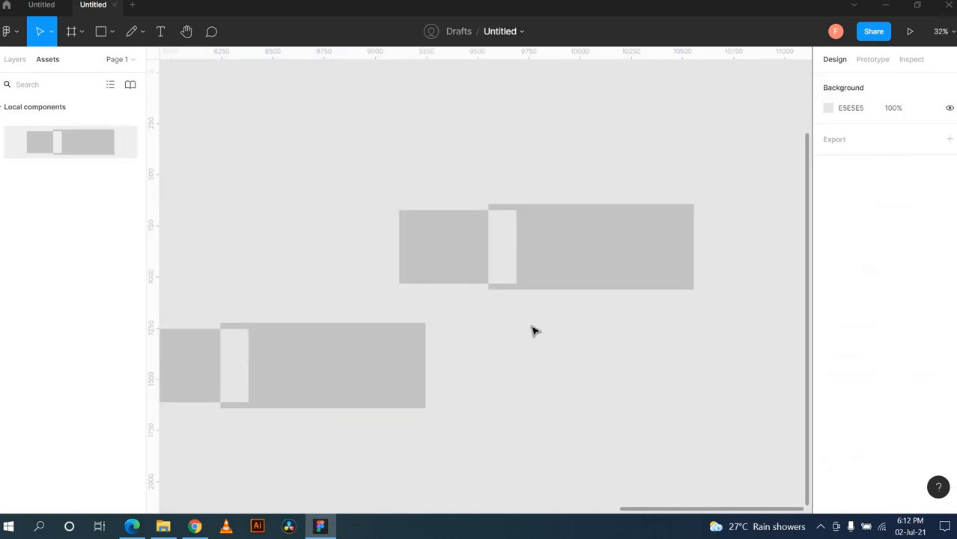
left_click(581, 287)
key("Delete")
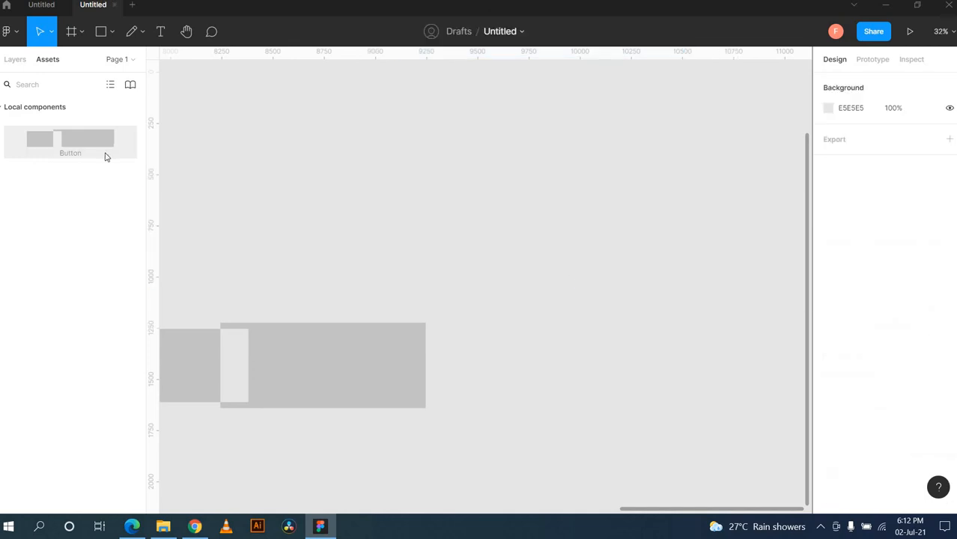
left_click(23, 64)
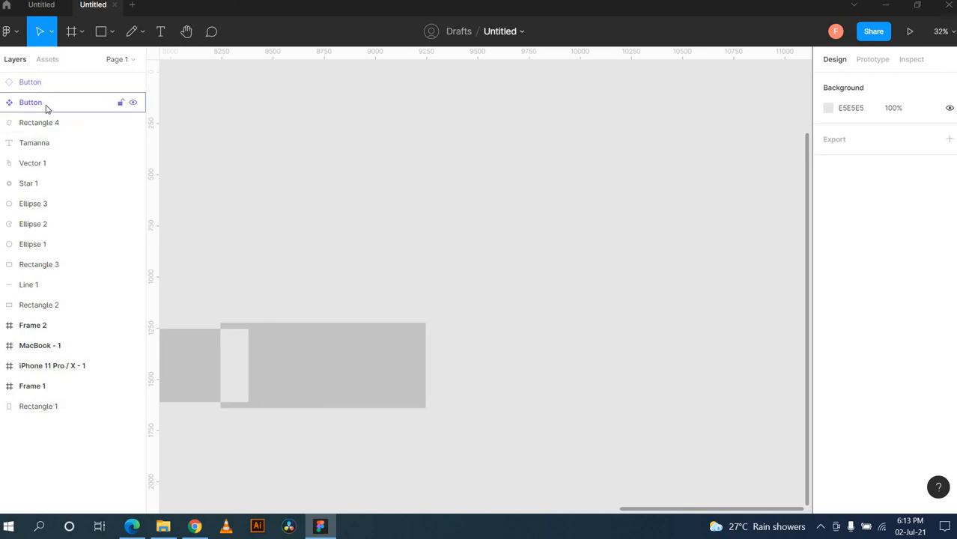
Step: Resize the Button main component to 1076 wide, then delete it, keeping the instance
left_click(283, 349)
scroll(292, 263, "left", 10)
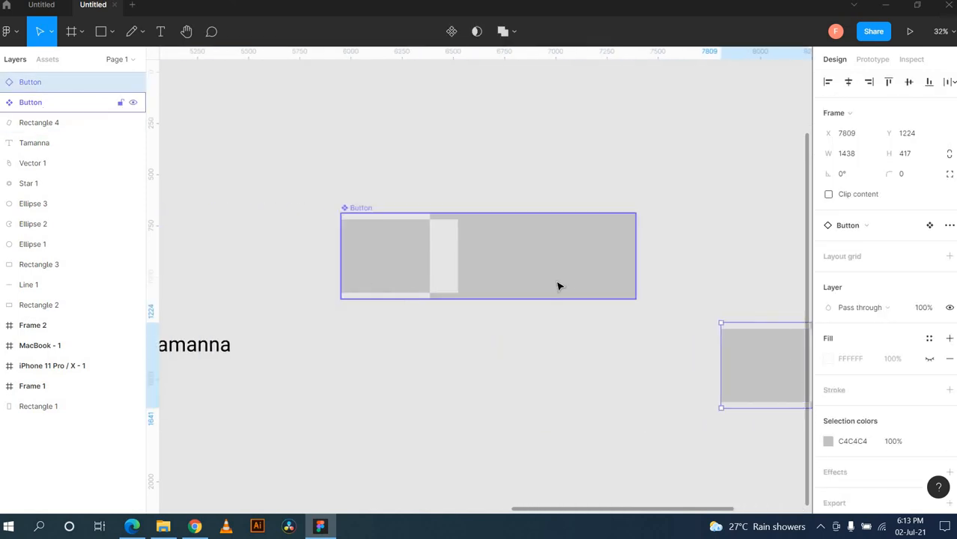
left_click(564, 285)
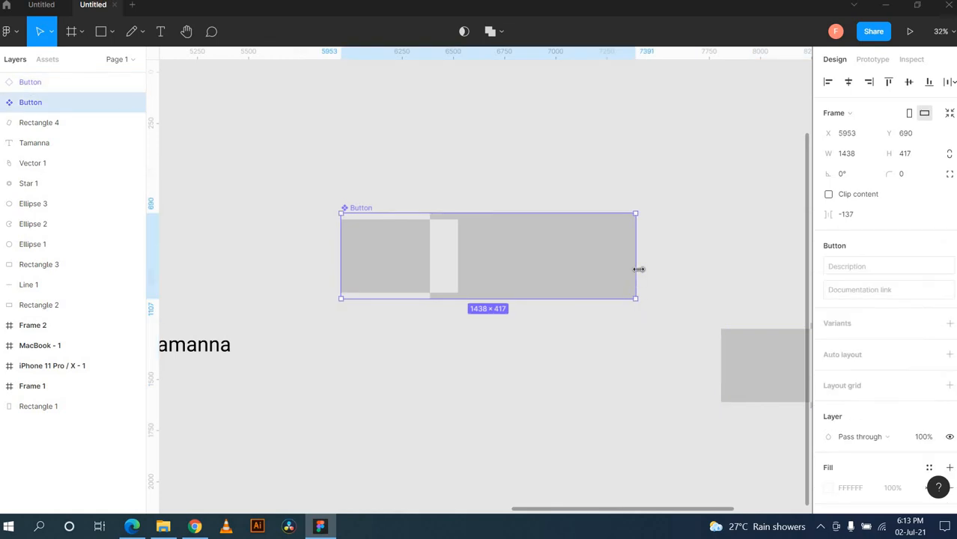
left_click_drag(638, 269, 522, 266)
scroll(632, 271, "right", 1)
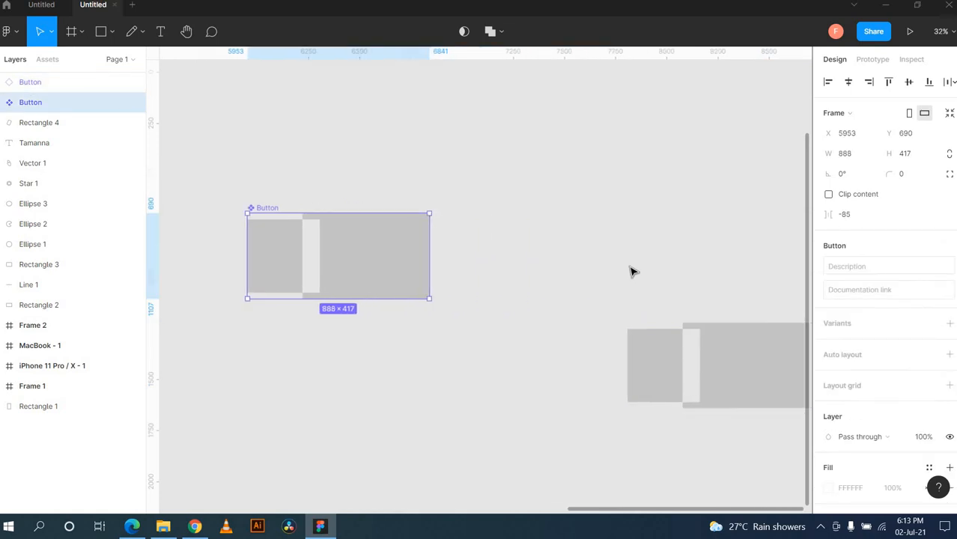
scroll(631, 271, "right", 1)
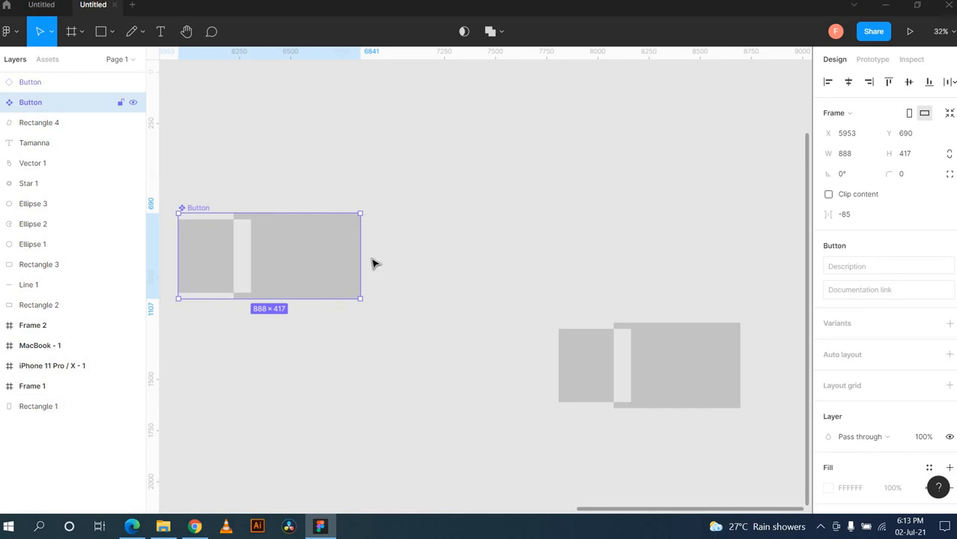
left_click_drag(363, 257, 397, 265)
left_click(485, 285)
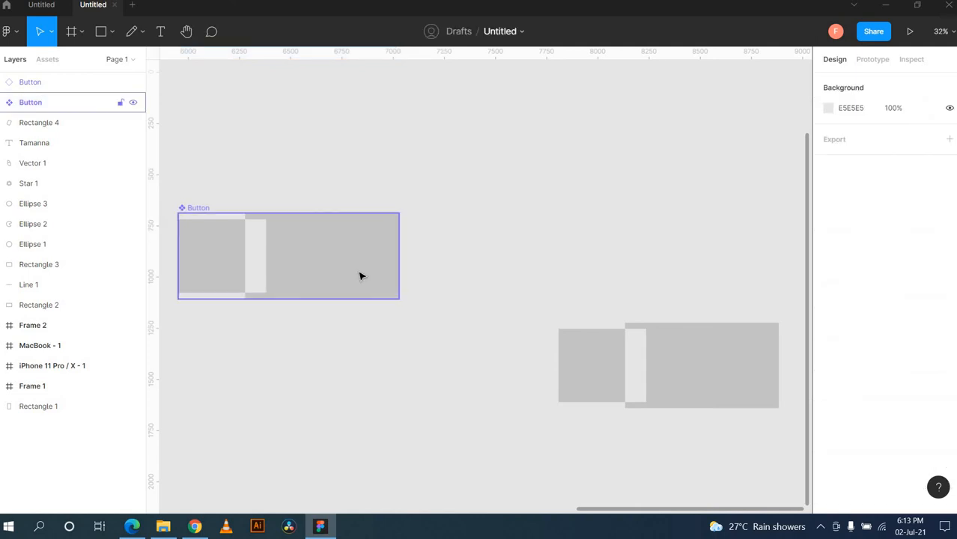
left_click(360, 277)
key("Delete")
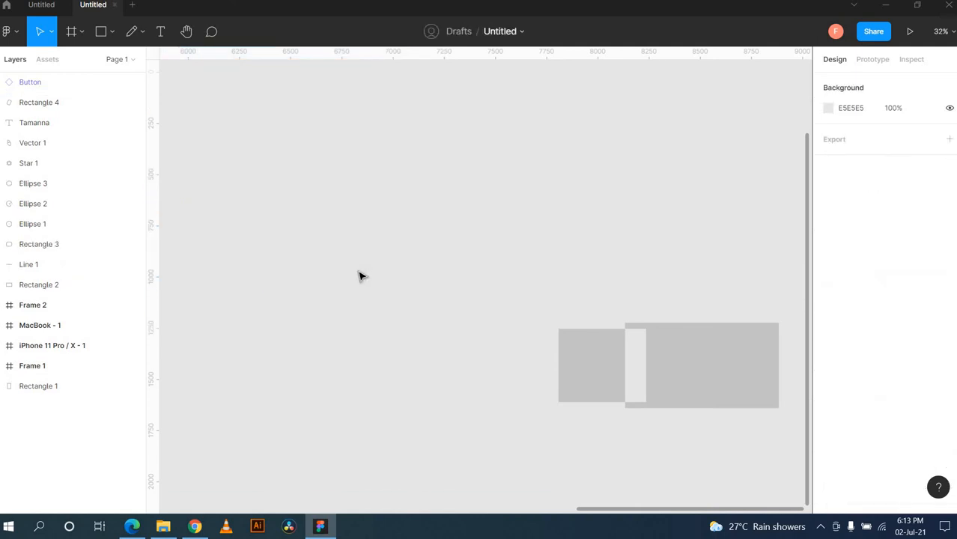
Step: Move the Button instance up-left and confirm Assets shows no local components
left_click_drag(704, 346, 365, 189)
left_click(54, 60)
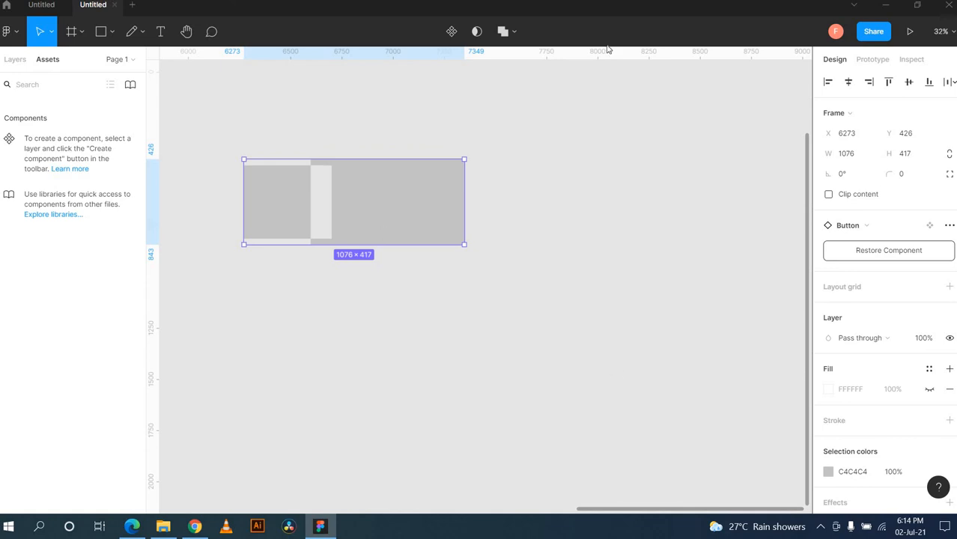
left_click(649, 156)
scroll(649, 156, "left", 5)
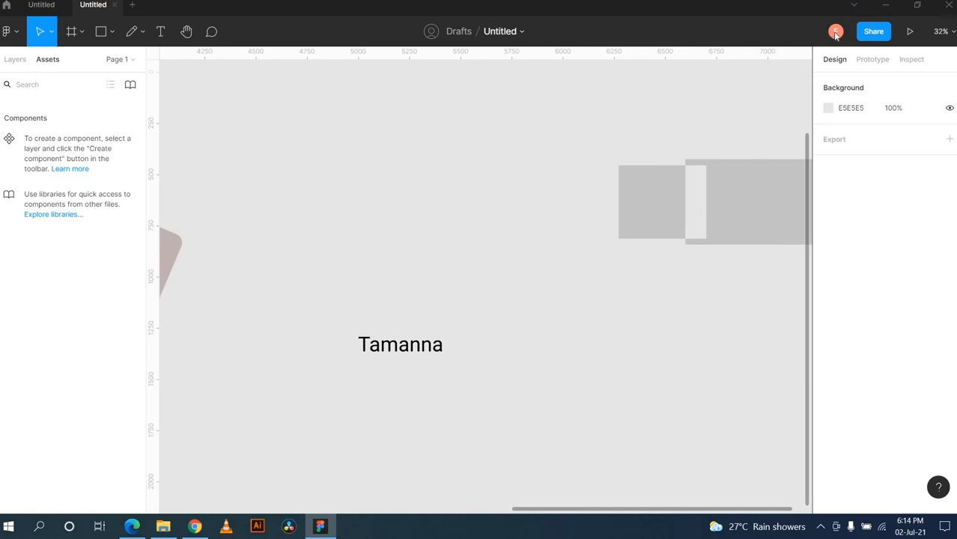
left_click(5, 5)
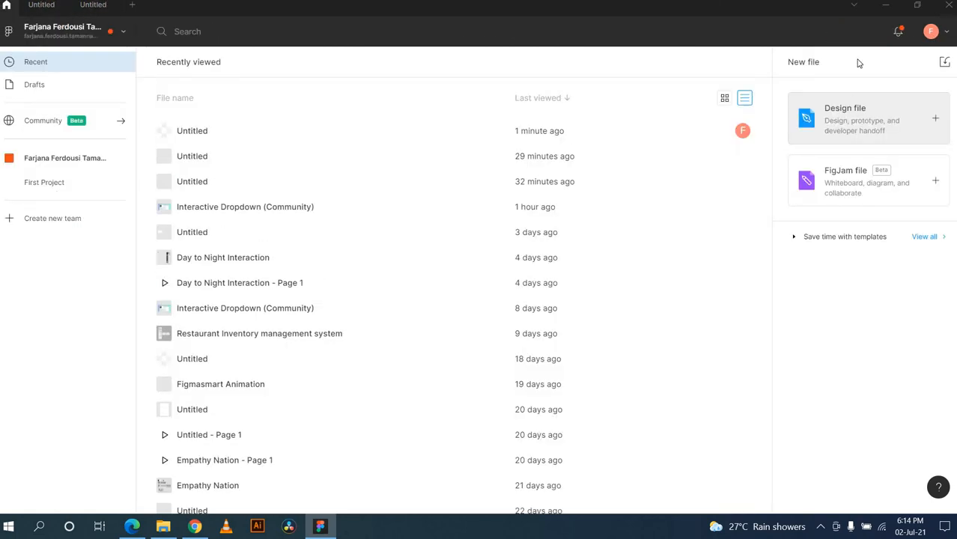
left_click(947, 34)
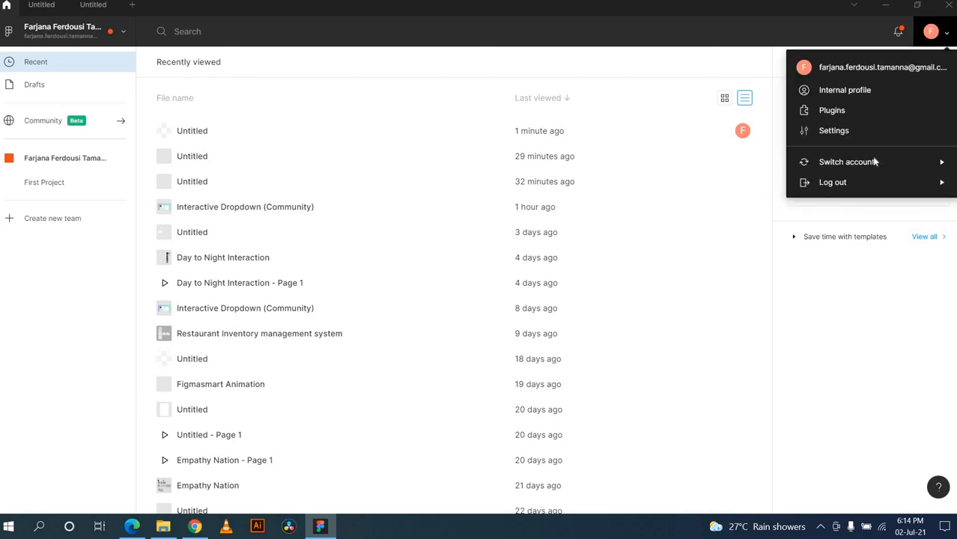
mouse_move(861, 164)
mouse_move(846, 187)
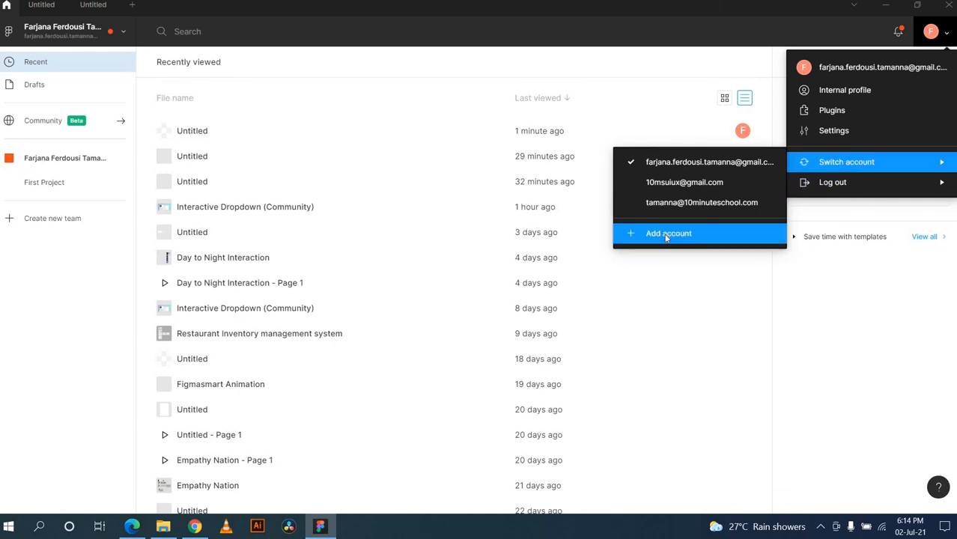
left_click(83, 13)
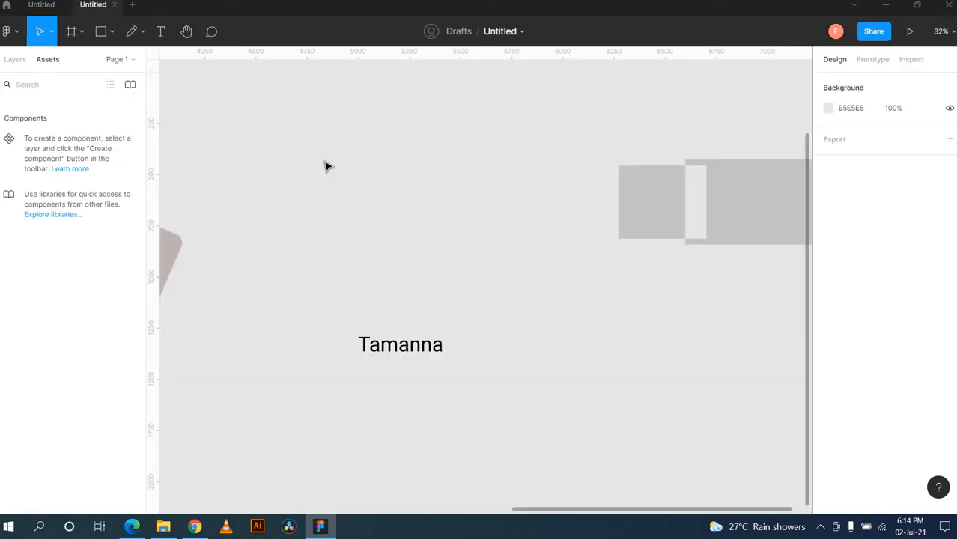
Step: Select the grey button component and start presenting the file's frames
scroll(505, 177, "right", 5)
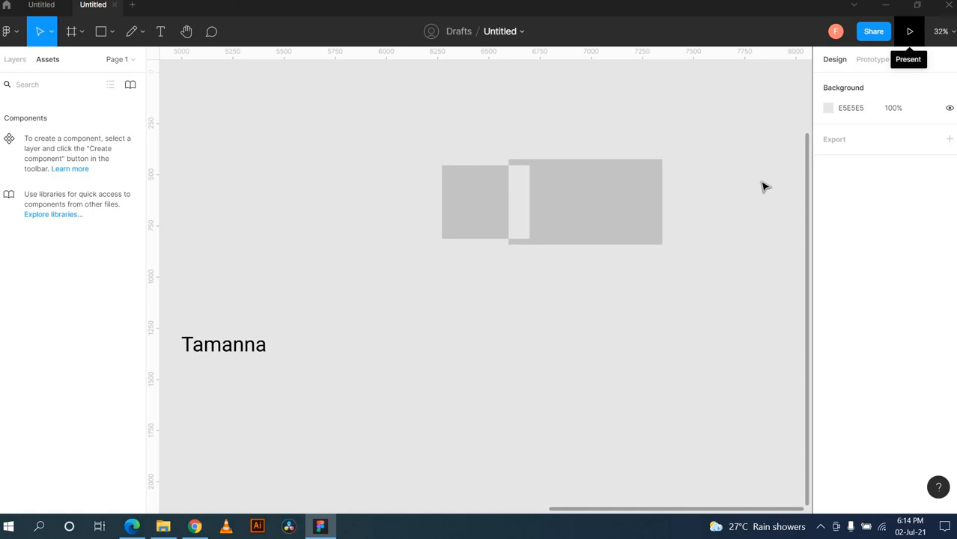
left_click(633, 234)
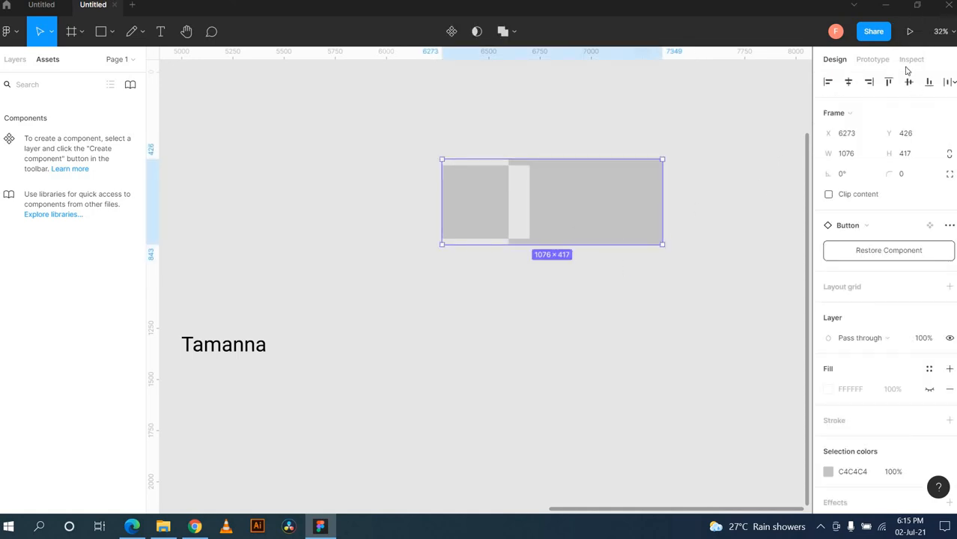
left_click(910, 33)
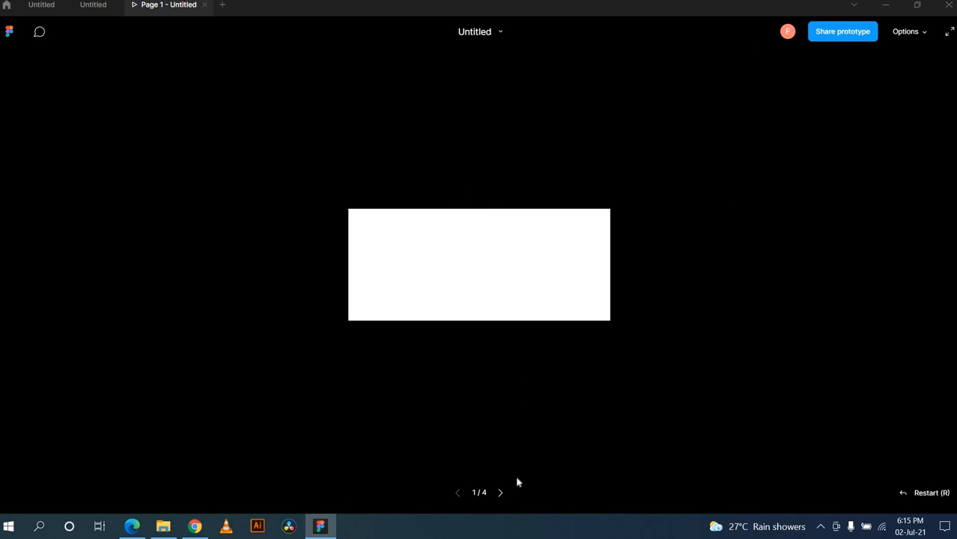
Step: Step forward through the slides to 4/4, then back to 1/4
left_click(500, 493)
left_click(501, 493)
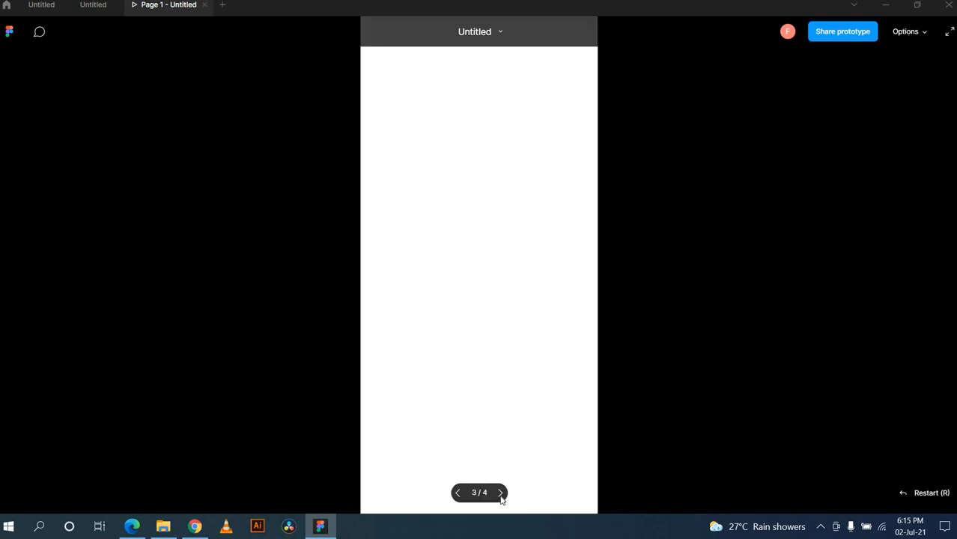
left_click(501, 493)
left_click(457, 494)
left_click(458, 493)
left_click(458, 493)
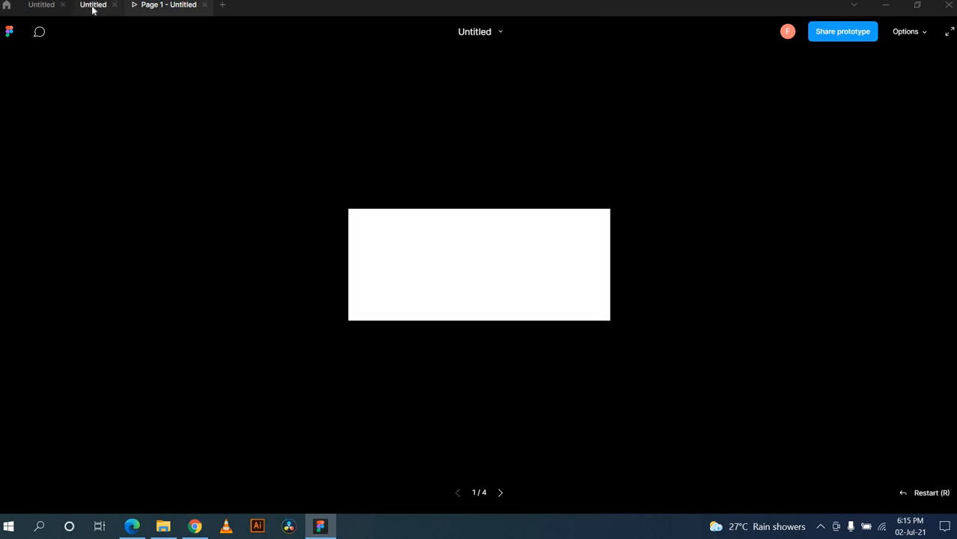
Step: Return to the Untitled design editor and deselect the grey component
left_click(93, 6)
left_click(413, 301)
scroll(413, 303, "down", 5)
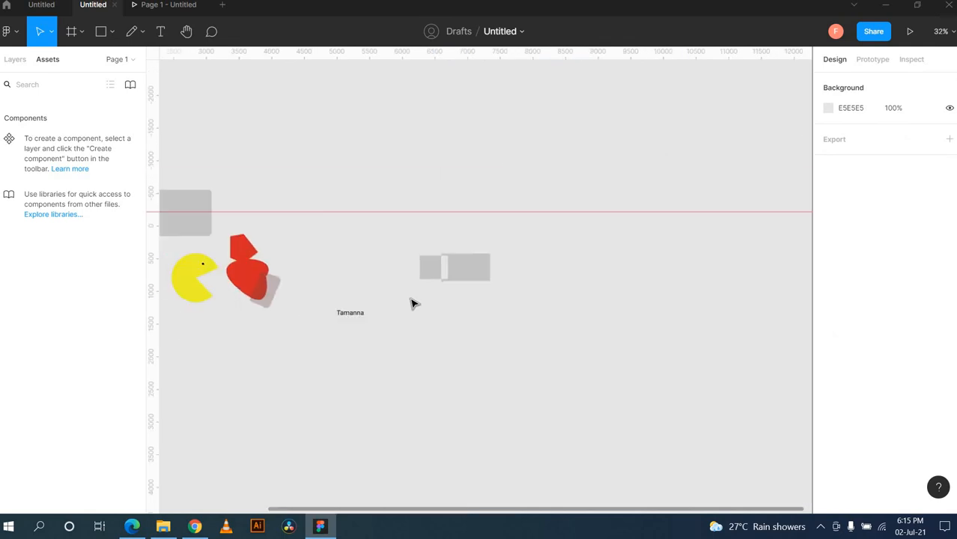
Step: Group Pac-Man with its eye and centre the group in the MacBook - 1 frame
scroll(413, 303, "left", 10)
scroll(413, 304, "right", 5)
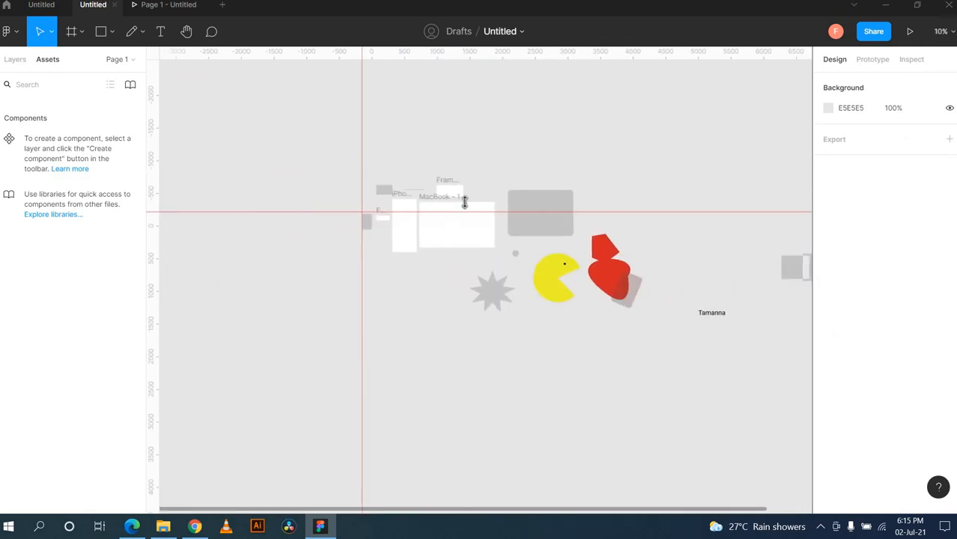
left_click(438, 202)
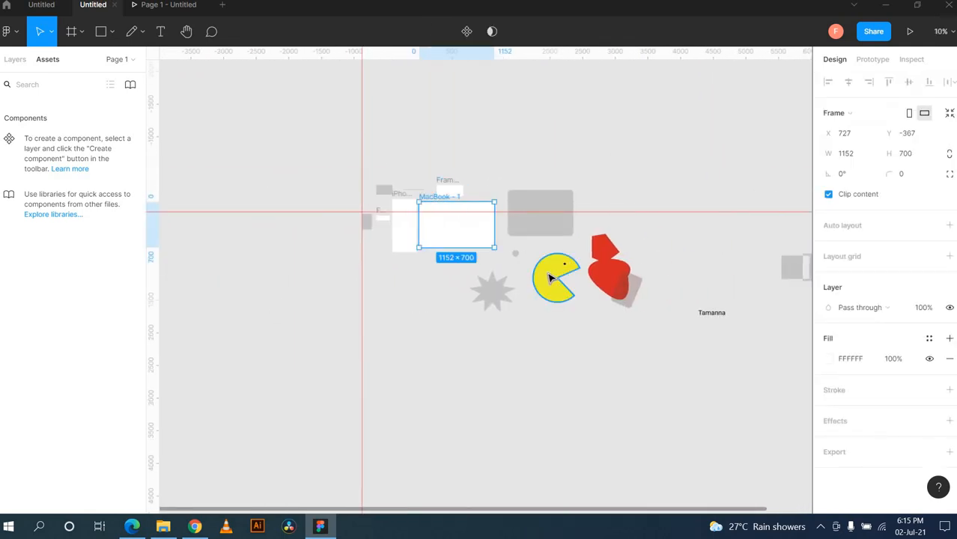
left_click_drag(549, 278, 459, 228)
key("ctrl+z")
key("ctrl+g")
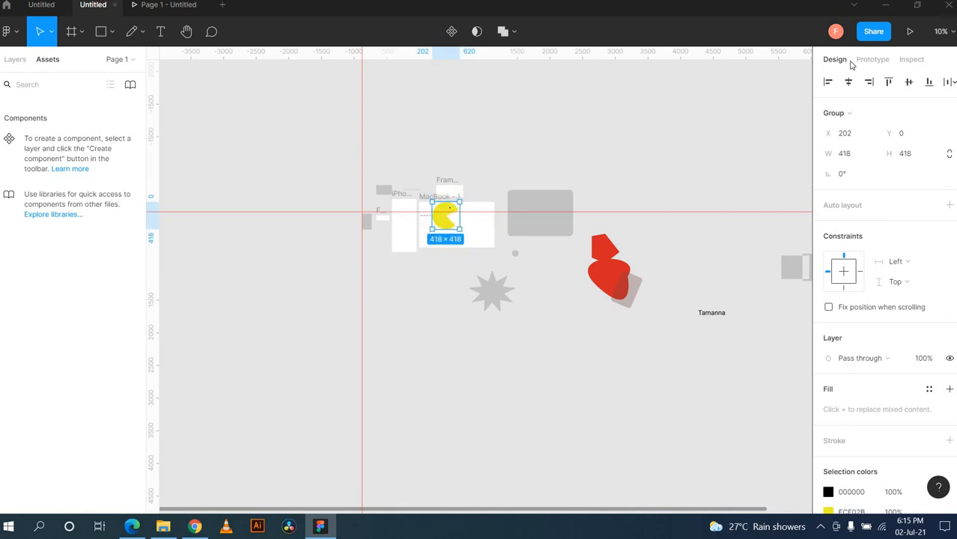
left_click(848, 82)
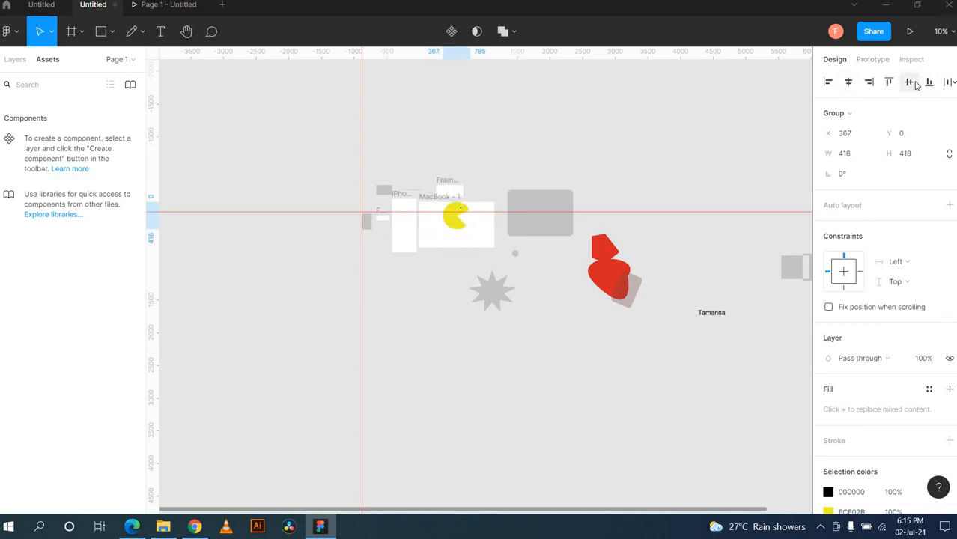
left_click(910, 83)
Step: Shrink the Pac-Man group to 251×251, re-centre it in MacBook - 1, and present the frame
scroll(530, 210, "up", 5)
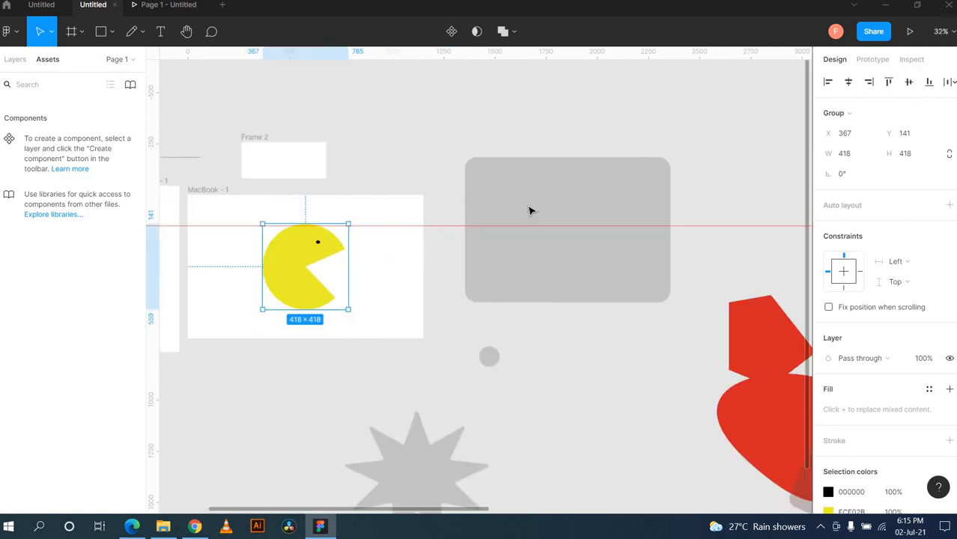
scroll(530, 211, "left", 5)
left_click(613, 199)
left_click(483, 306)
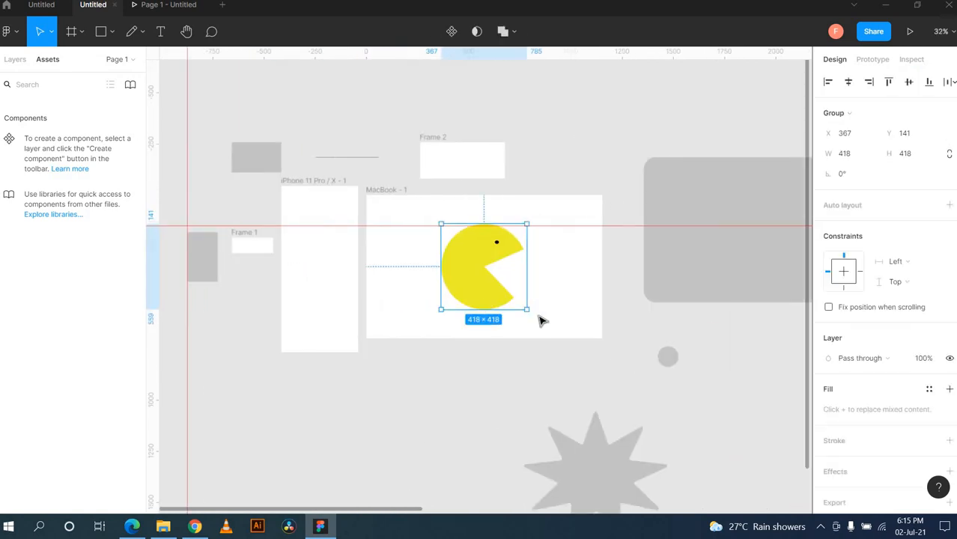
left_click_drag(528, 310, 493, 276)
left_click(846, 84)
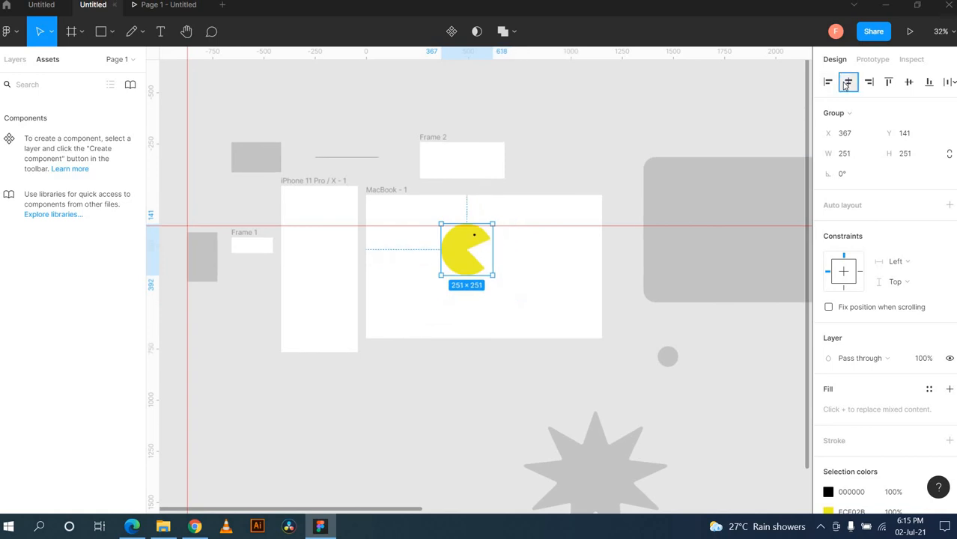
left_click(914, 85)
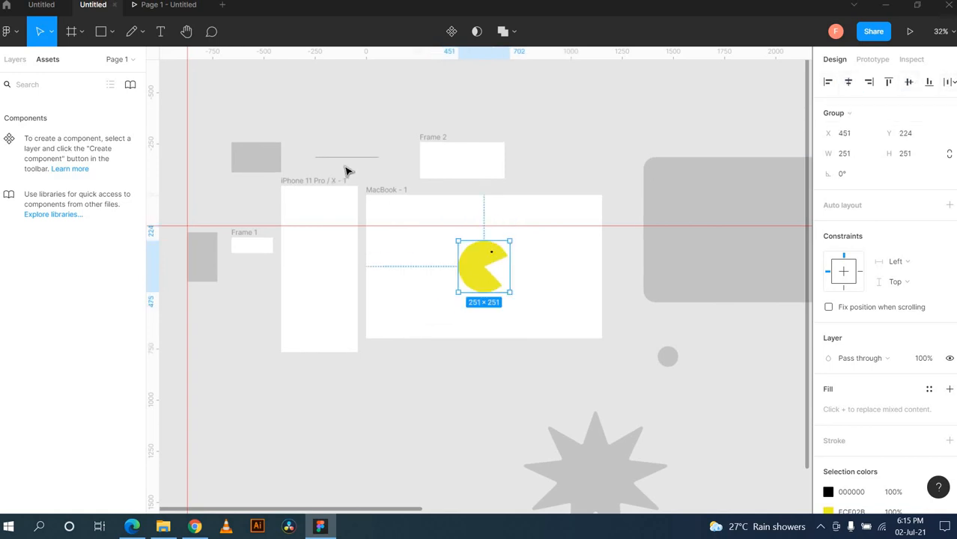
left_click(388, 190)
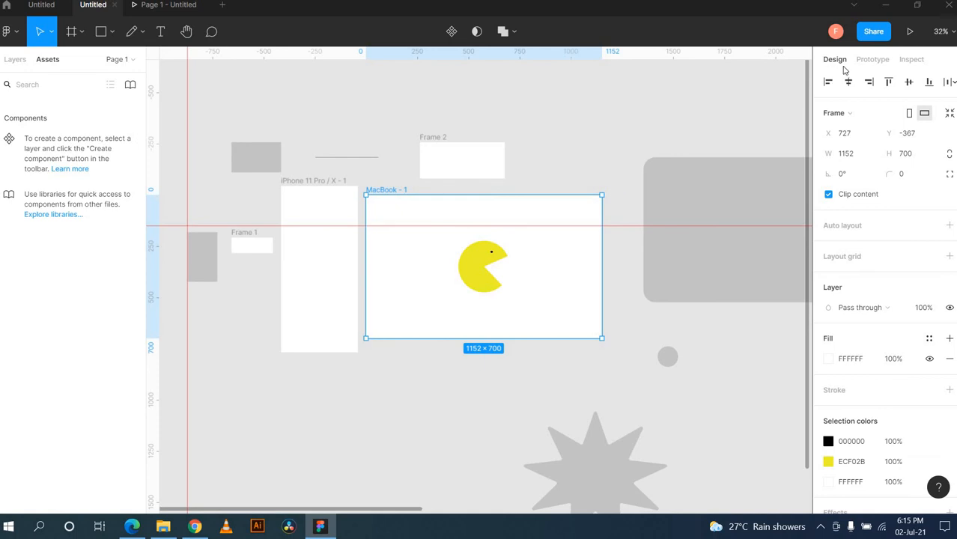
left_click(909, 30)
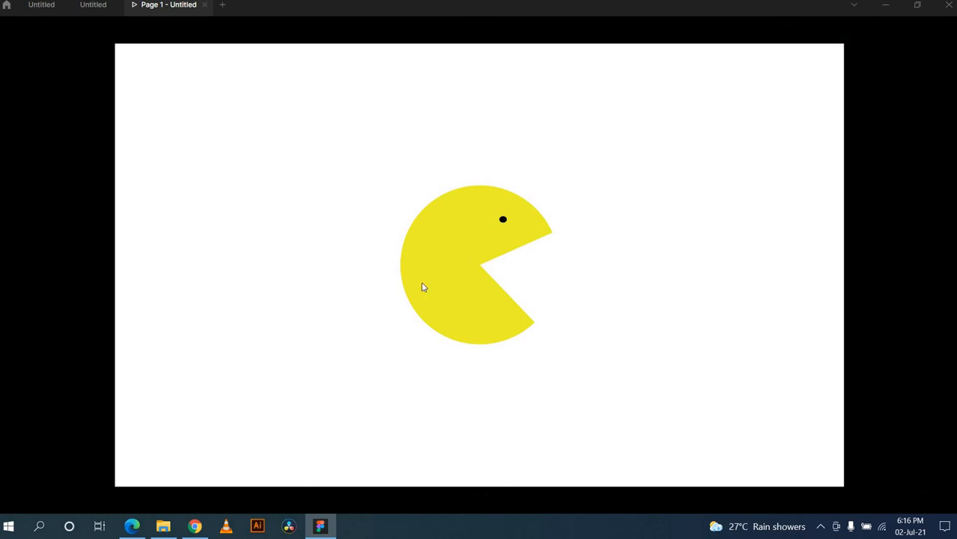
Step: Set the prototype device to iPad Pro 11" in the prototype settings
left_click(93, 5)
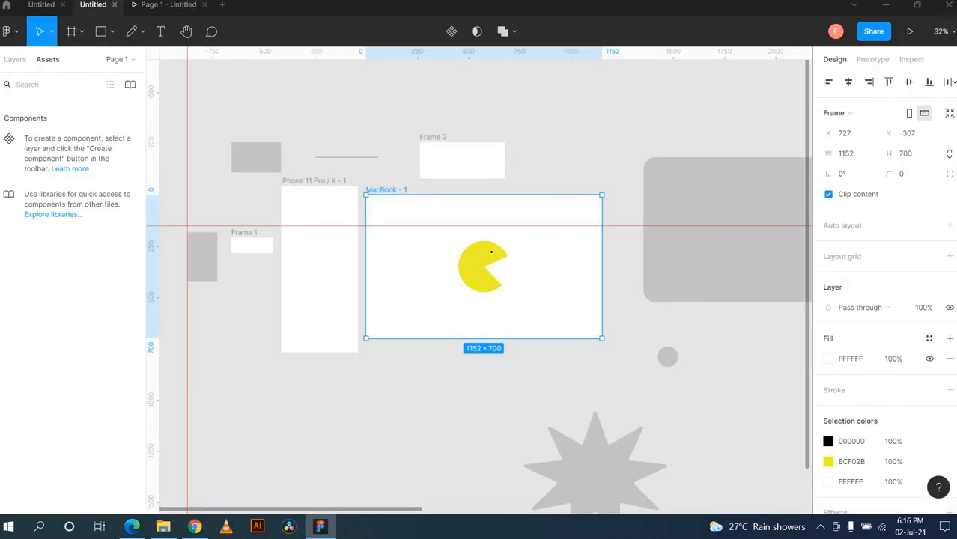
left_click(881, 60)
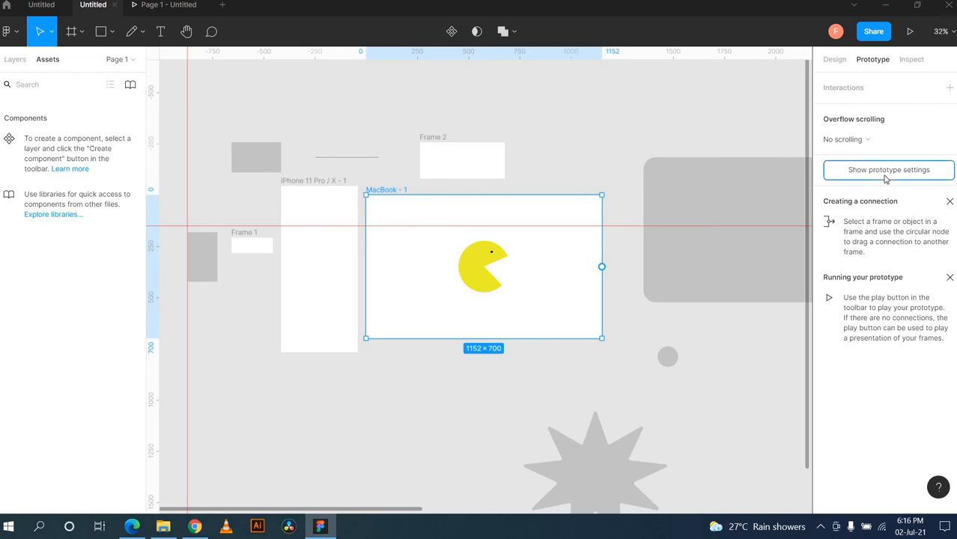
left_click(886, 178)
left_click(858, 108)
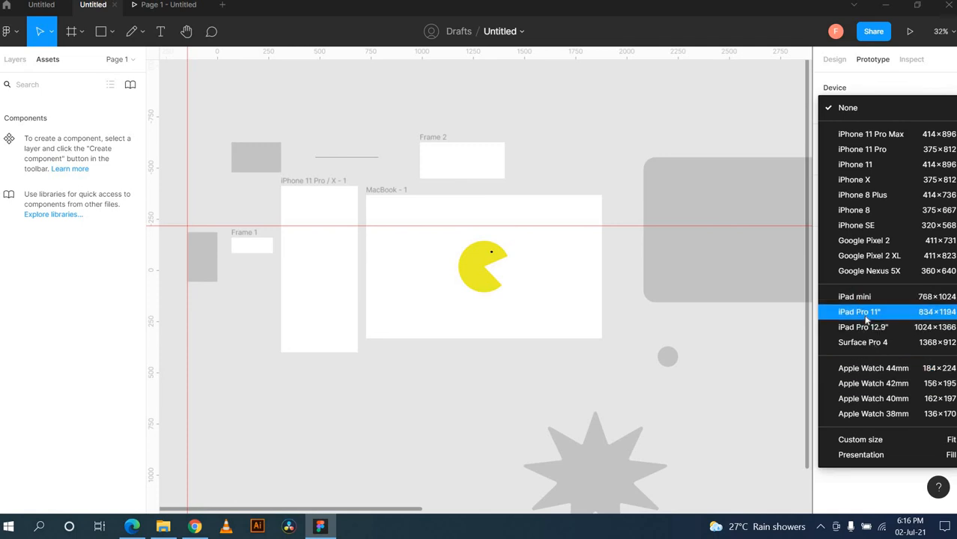
left_click(867, 320)
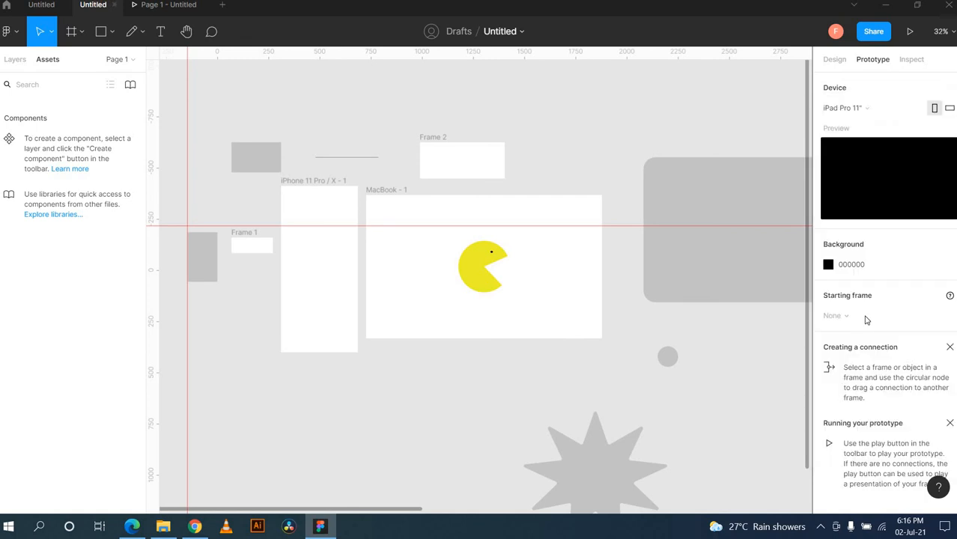
Step: Preview the prototype on the iPad Pro 11", then reselect MacBook - 1 in the editor
left_click(910, 33)
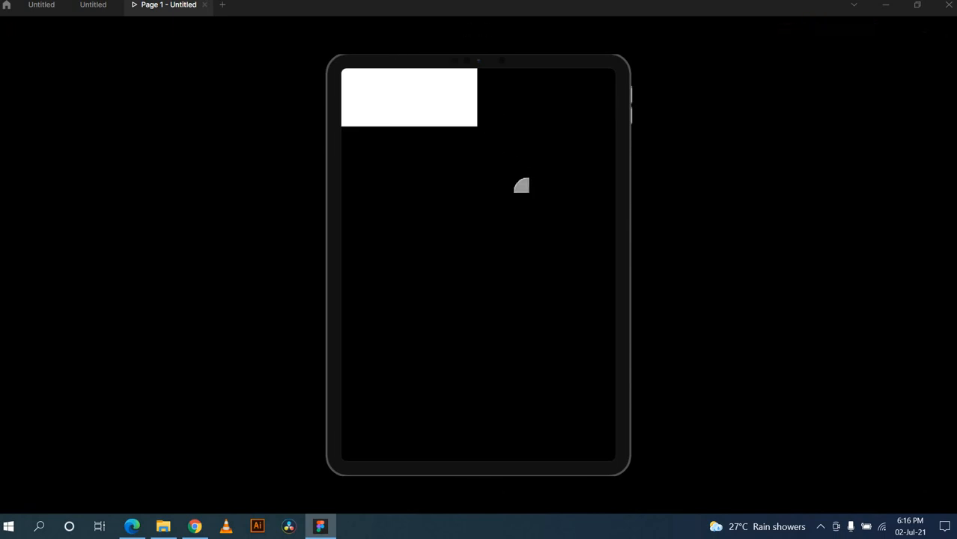
left_click(94, 11)
left_click(385, 192)
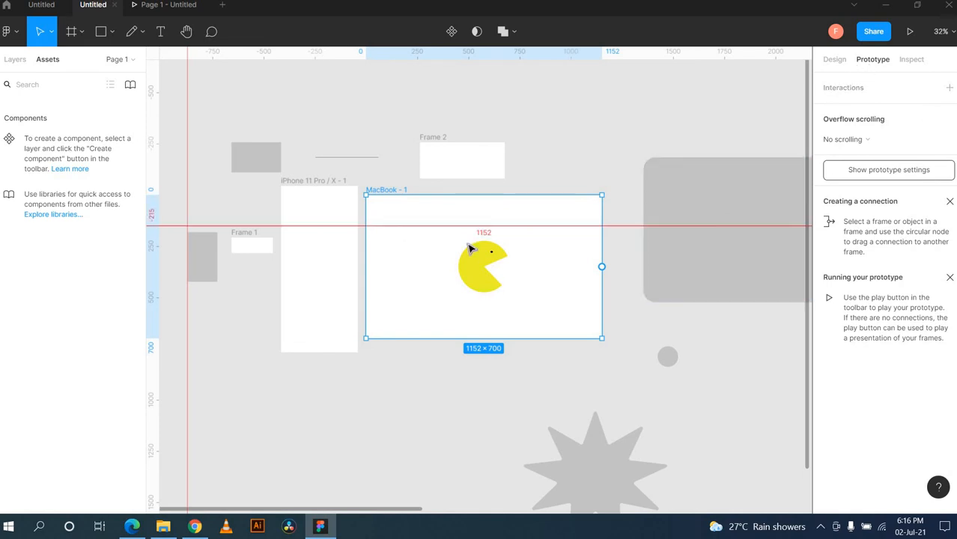
Step: Shrink Pac-Man evenly to 142×142 and place it in the iPhone 11 Pro / X - 1 frame
left_click(489, 269)
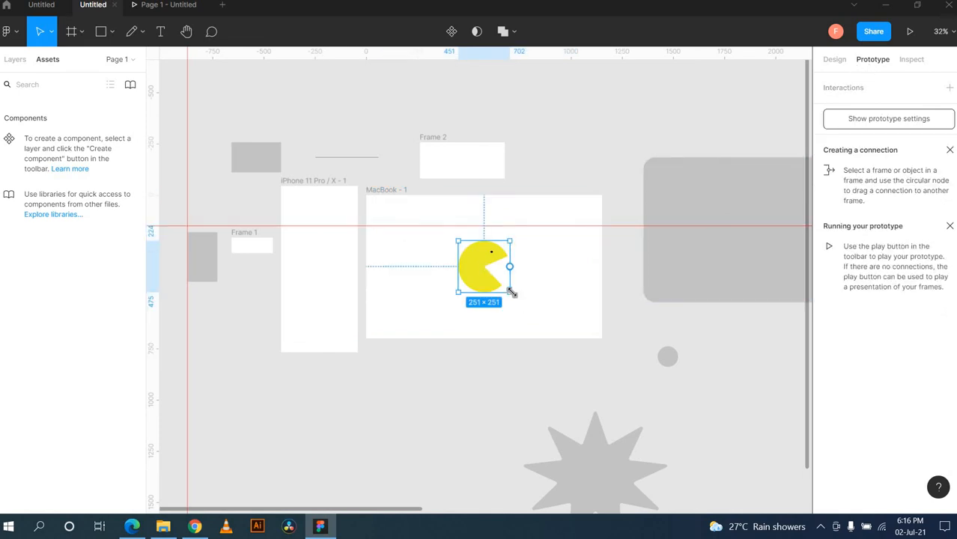
left_click_drag(512, 292, 477, 267)
key("ctrl+z")
left_click_drag(510, 294, 315, 274)
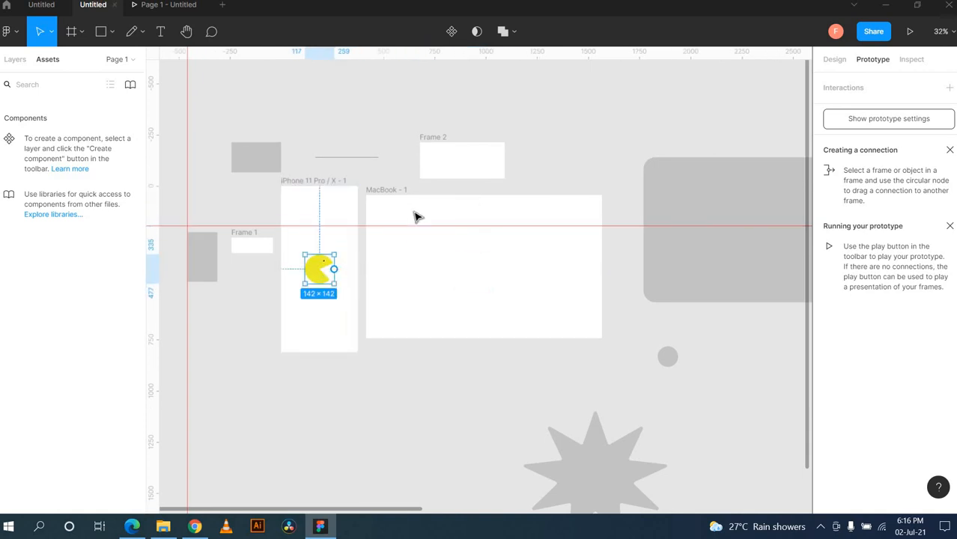
left_click(322, 182)
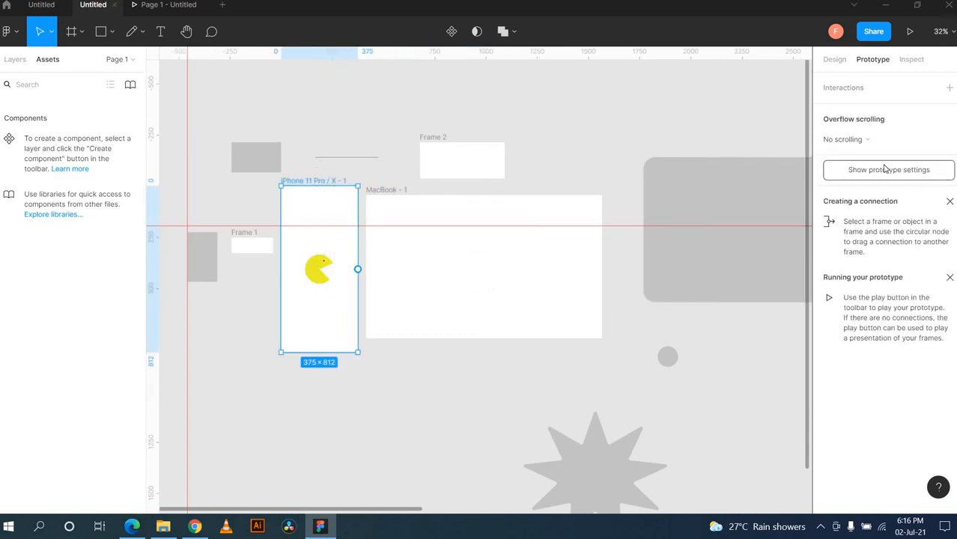
left_click(889, 170)
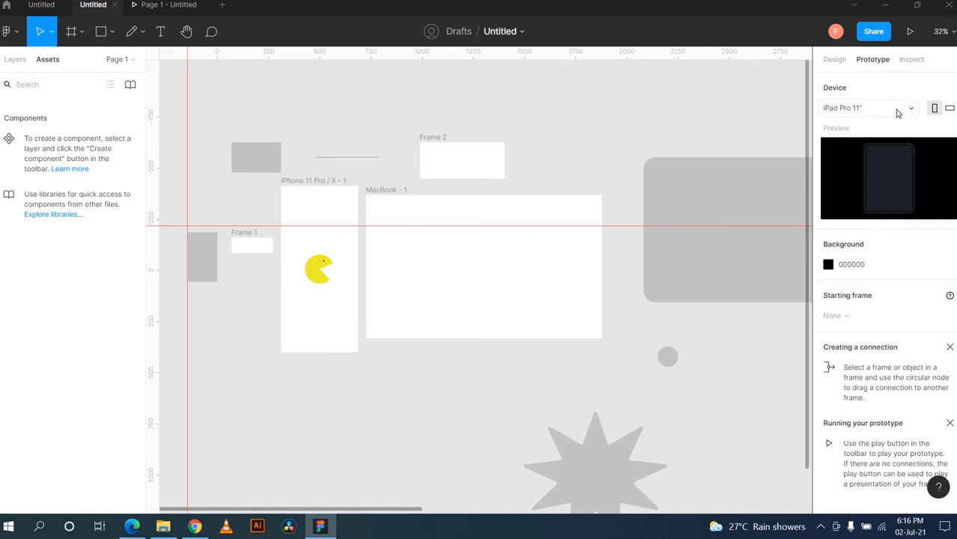
Step: Play the iPhone 11 Pro / X - 1 frame with Pac-Man as a prototype, then resume editing
left_click(910, 30)
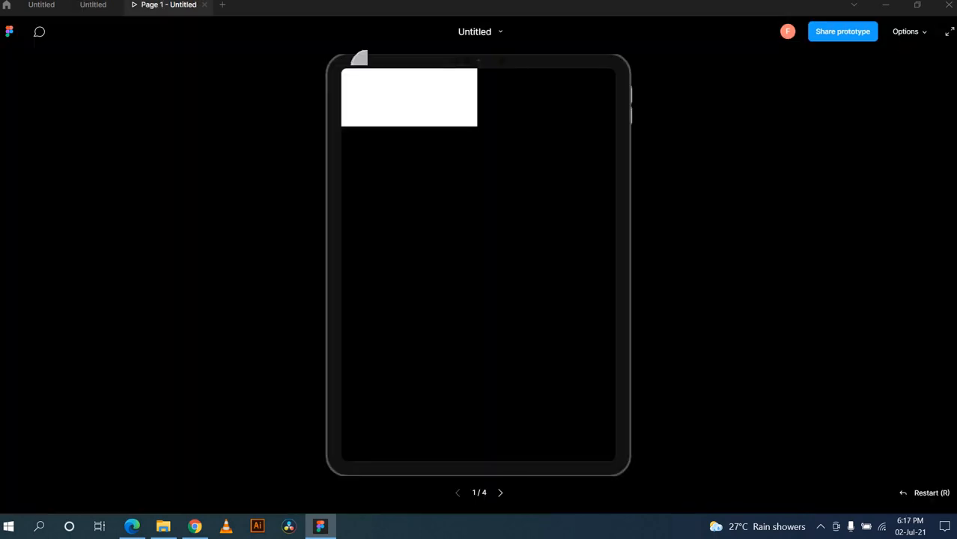
left_click(204, 6)
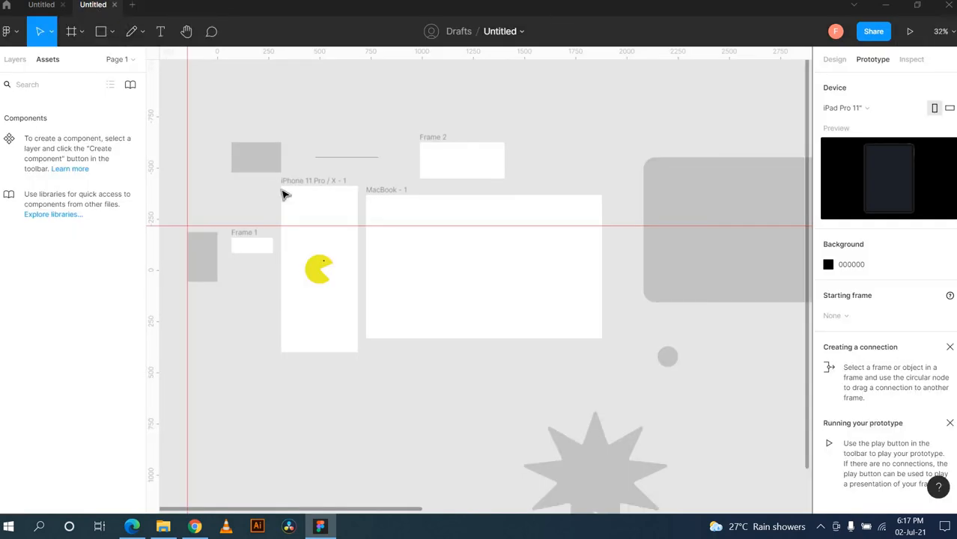
left_click(316, 181)
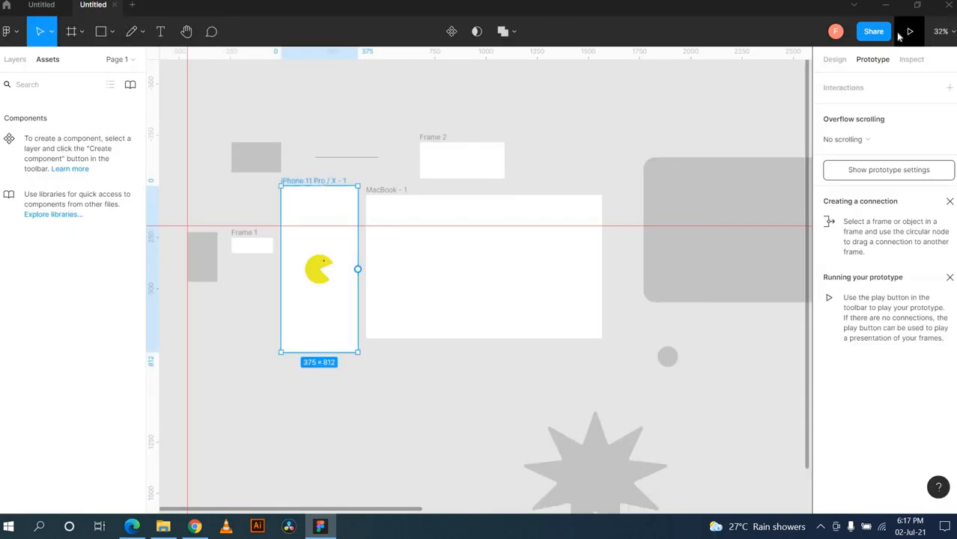
left_click(910, 30)
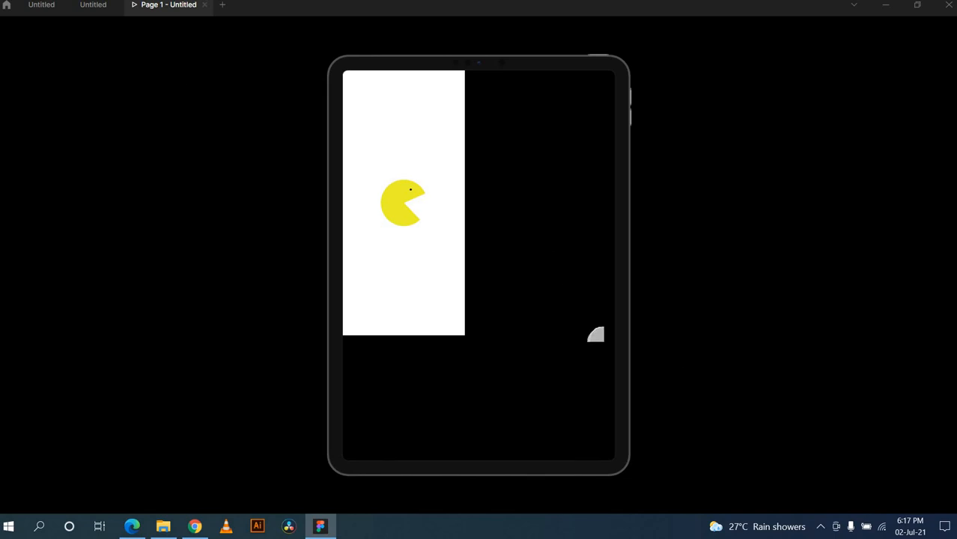
left_click(93, 5)
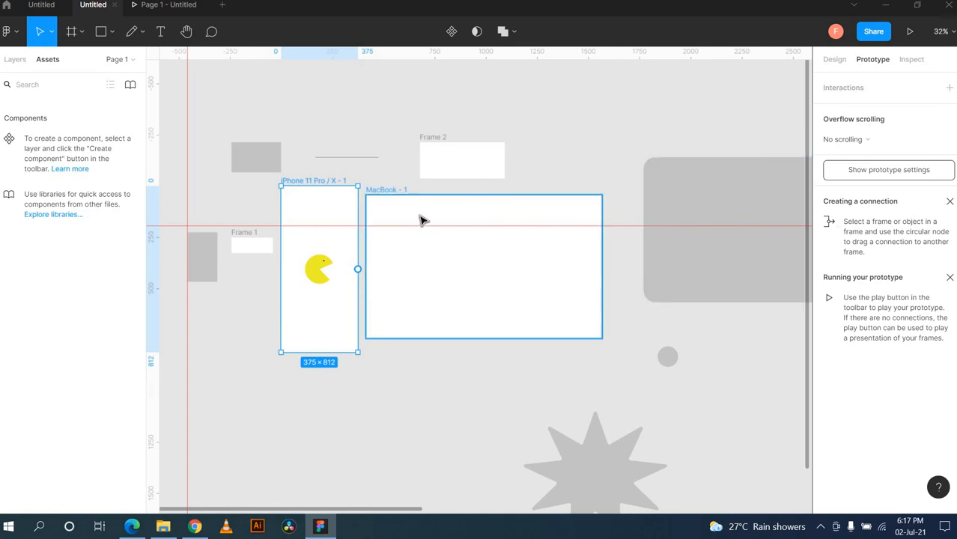
Step: Set the prototype preview device to iPhone 11 Pro
left_click(902, 177)
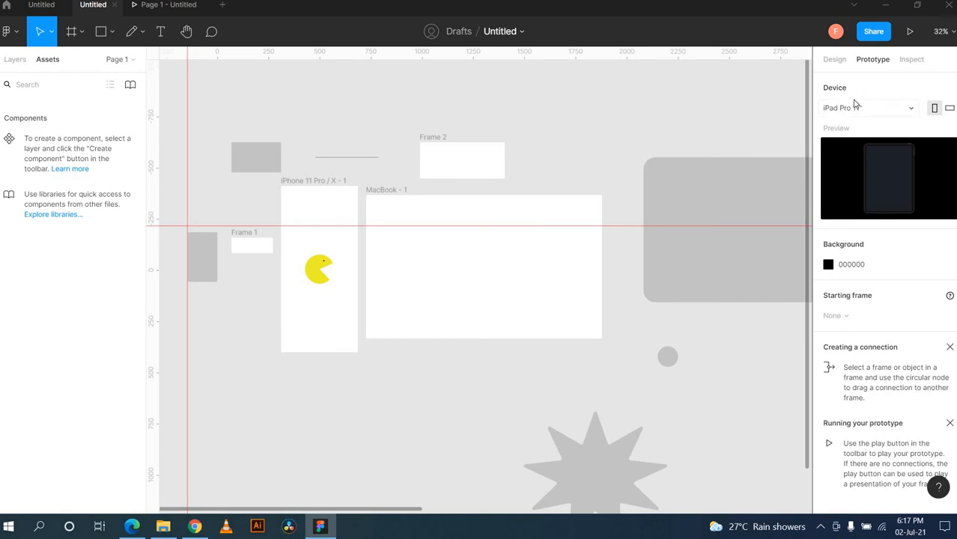
left_click(856, 105)
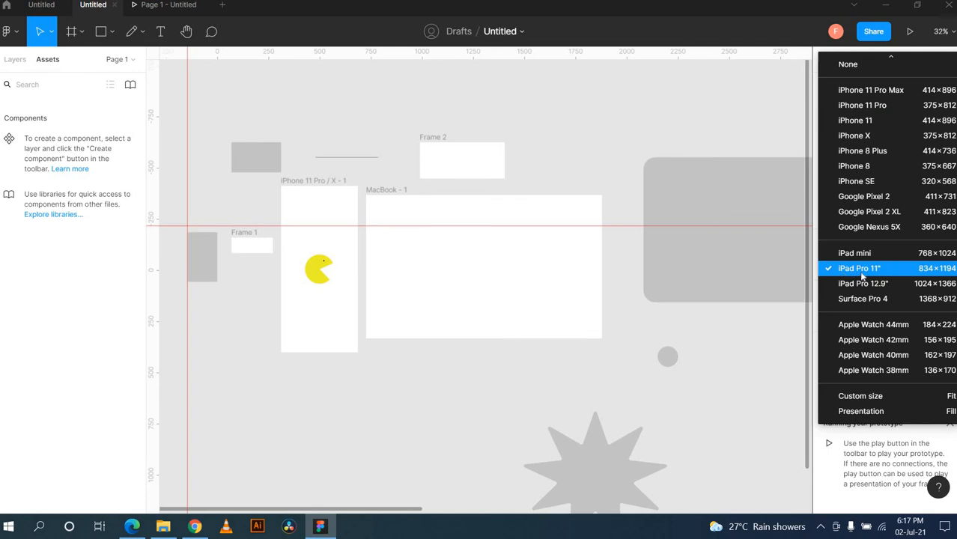
left_click(858, 106)
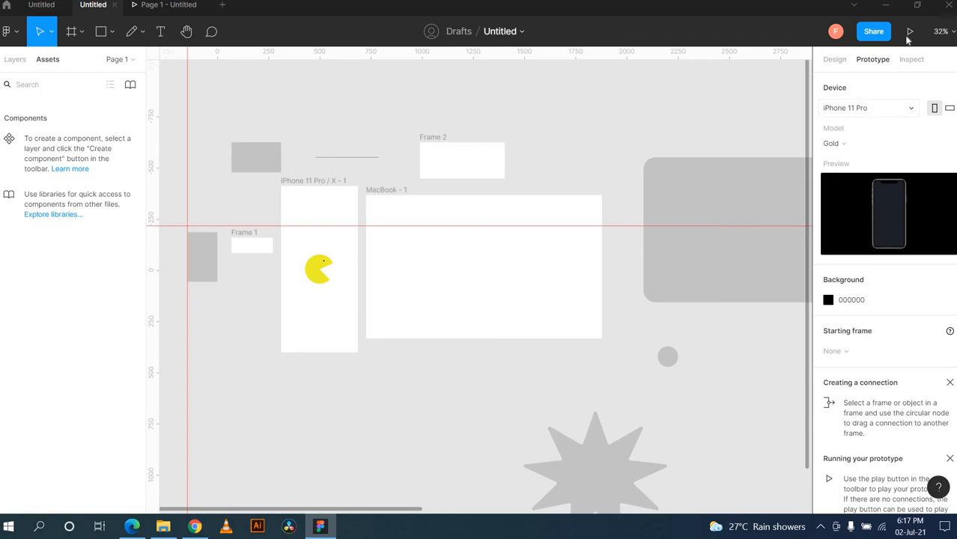
Step: Close the old preview and play the iPhone 11 Pro / X - 1 frame, then return to editing
left_click(205, 4)
left_click(318, 181)
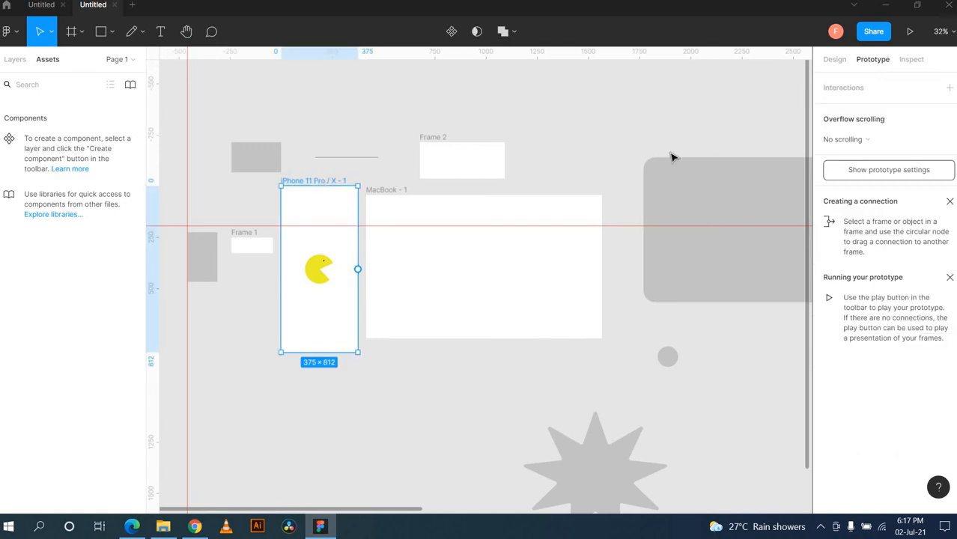
left_click(909, 31)
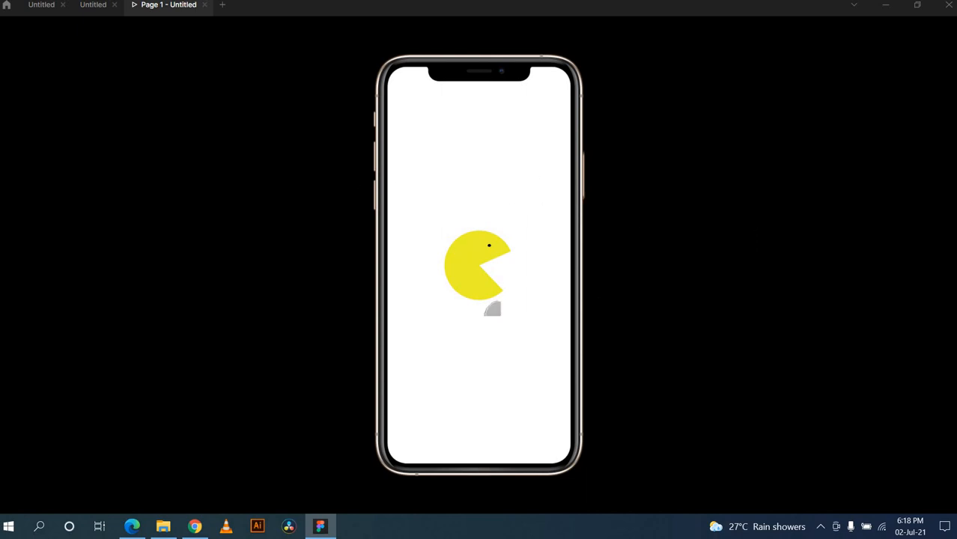
left_click(93, 5)
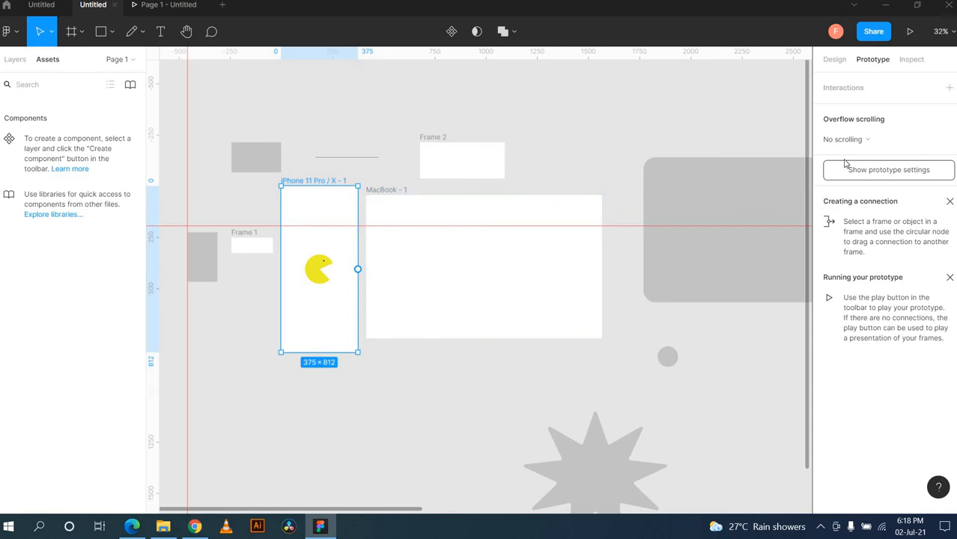
Step: Review the frame's Design and Inspect properties, then return to Design
left_click(836, 59)
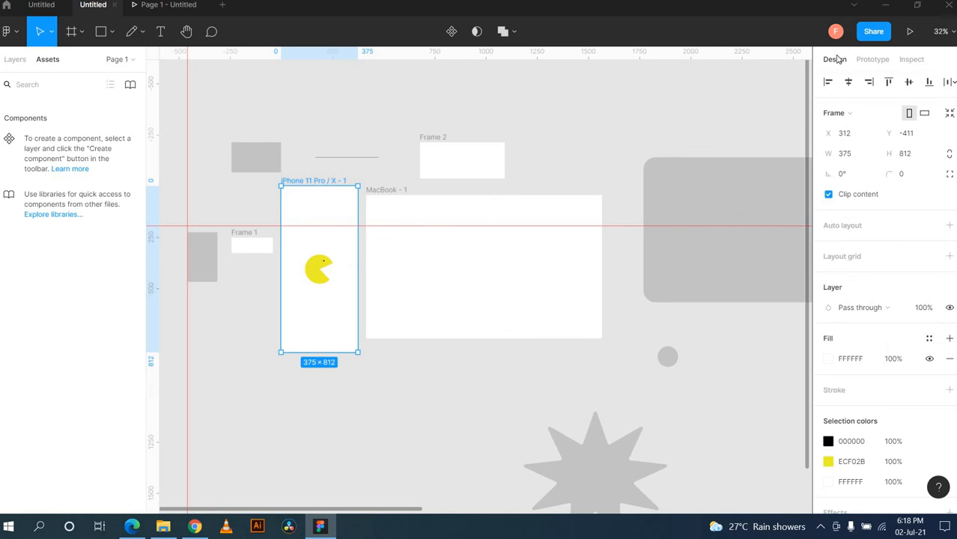
left_click(926, 61)
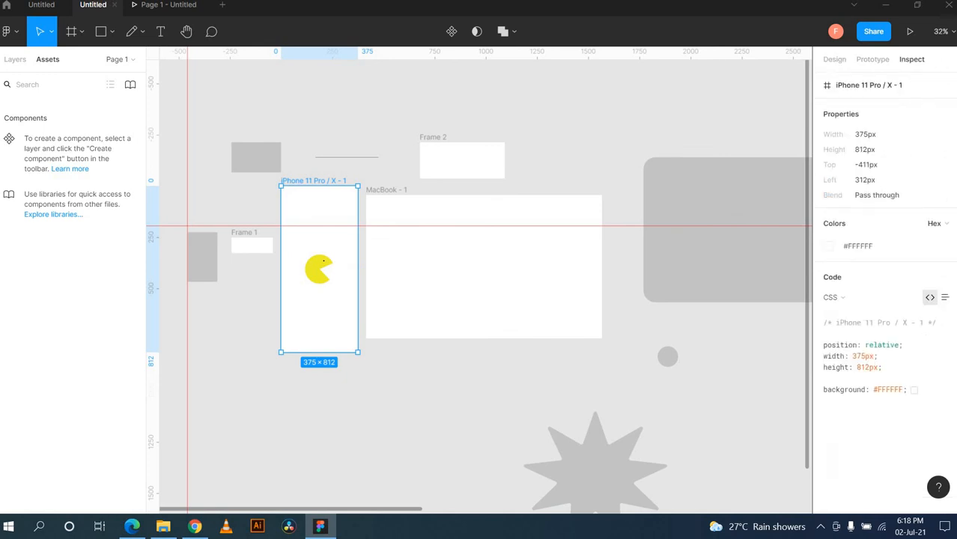
left_click(836, 62)
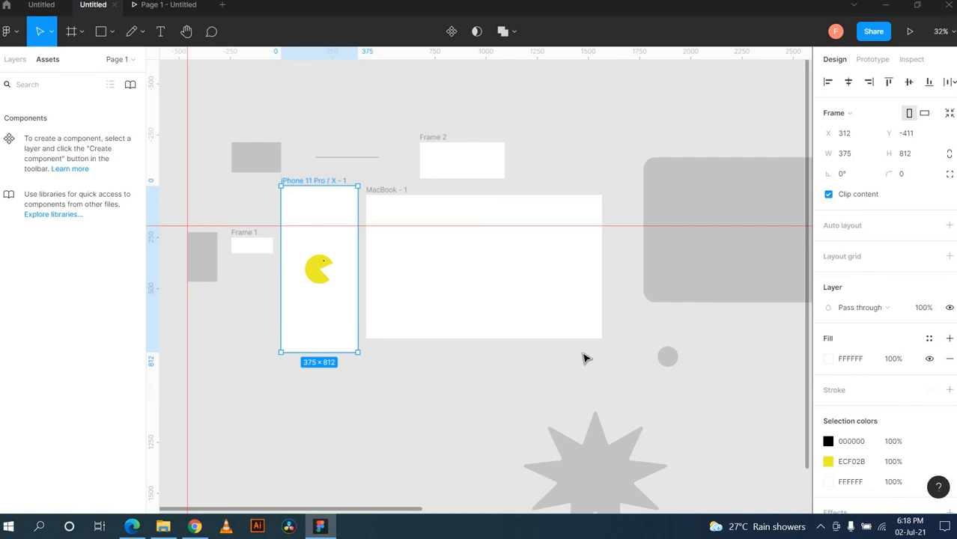
scroll(632, 450, "down", 3)
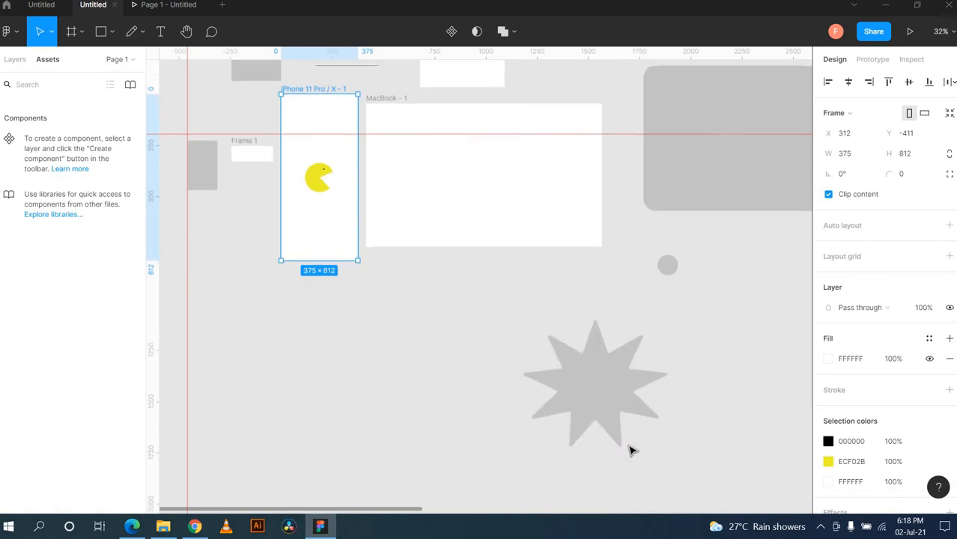
scroll(632, 450, "down", 2)
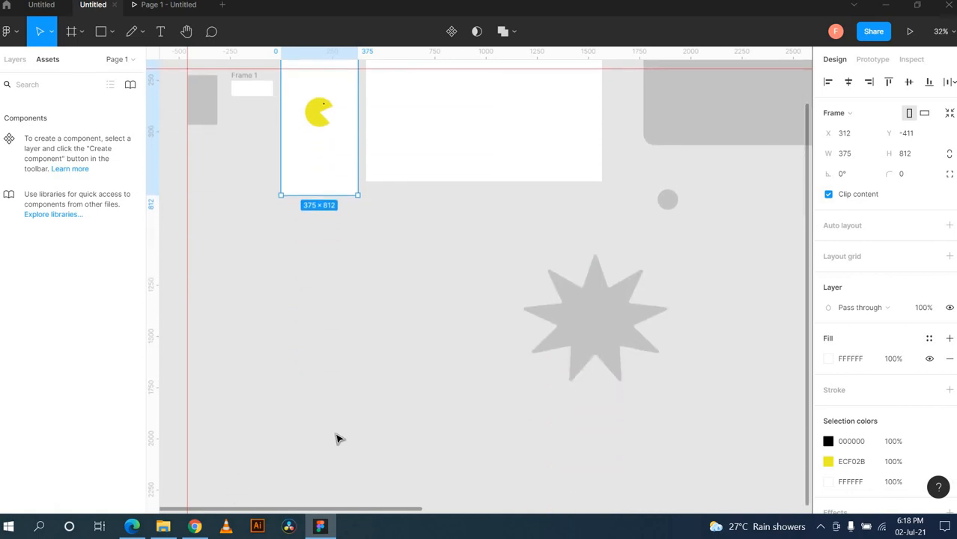
scroll(336, 439, "down", 3)
scroll(337, 438, "up", 2)
right_click(336, 438)
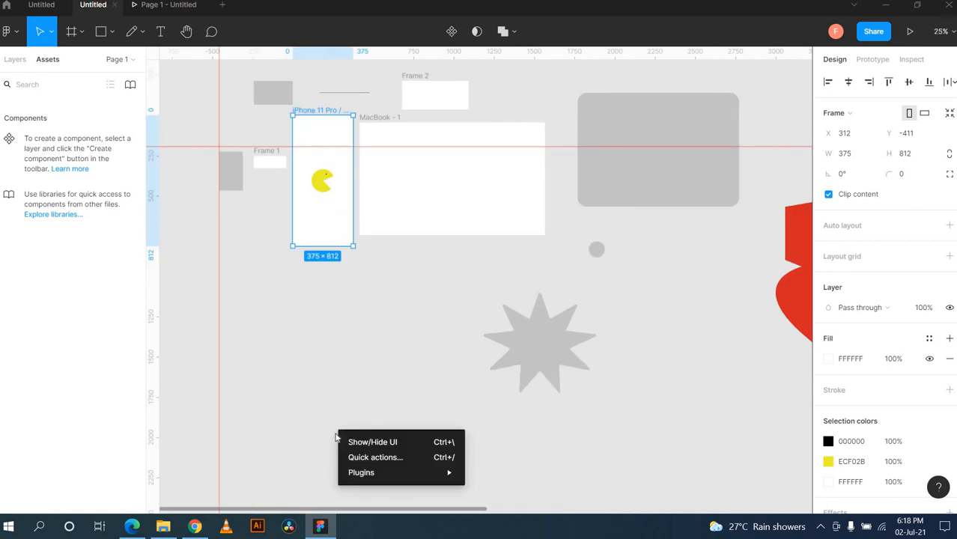
left_click(650, 408)
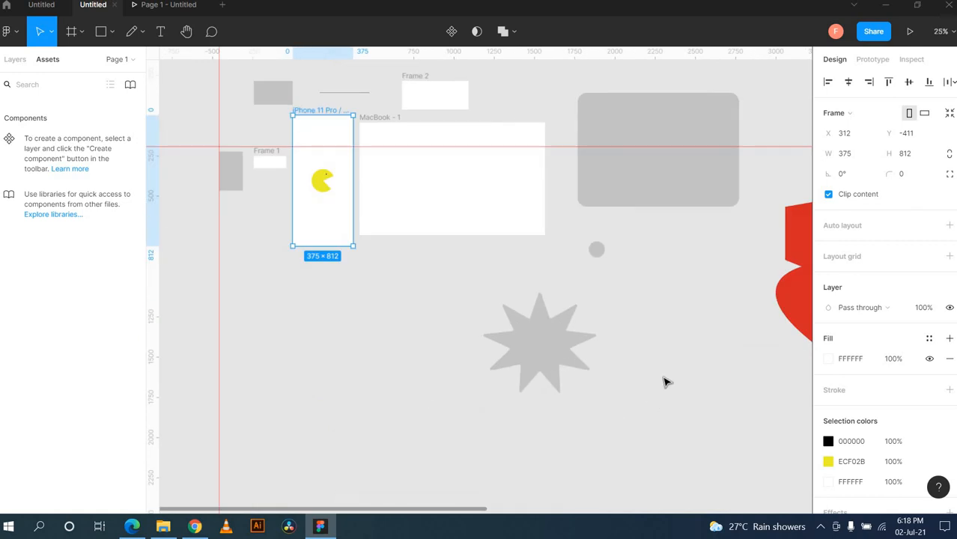
Step: Zoom to 50%, then 200%, then fit all artwork, and open the Tamanna text for editing
left_click(951, 33)
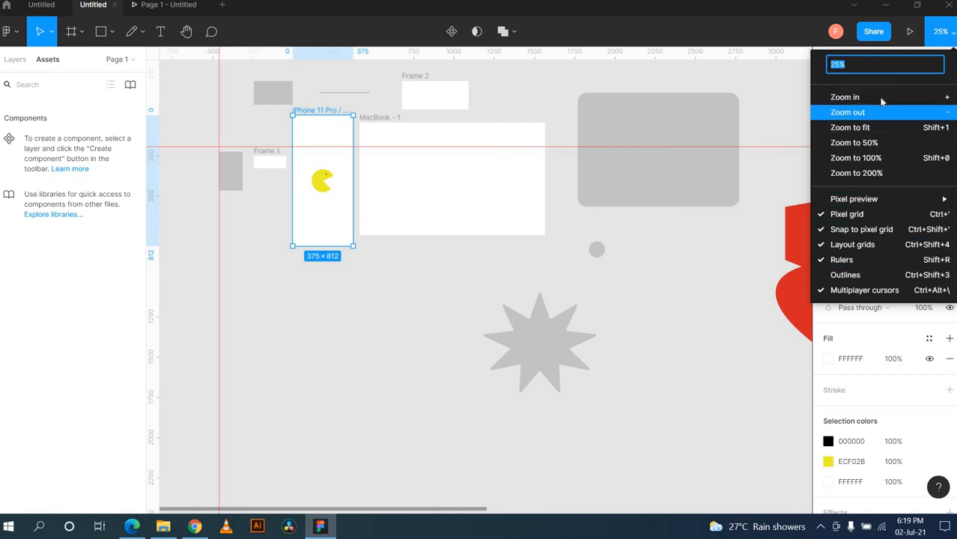
left_click(882, 101)
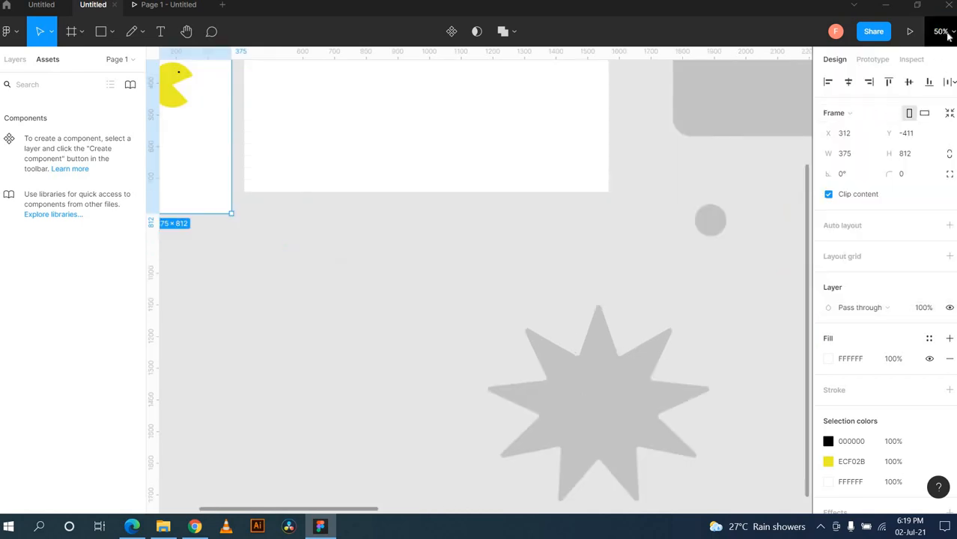
left_click(946, 33)
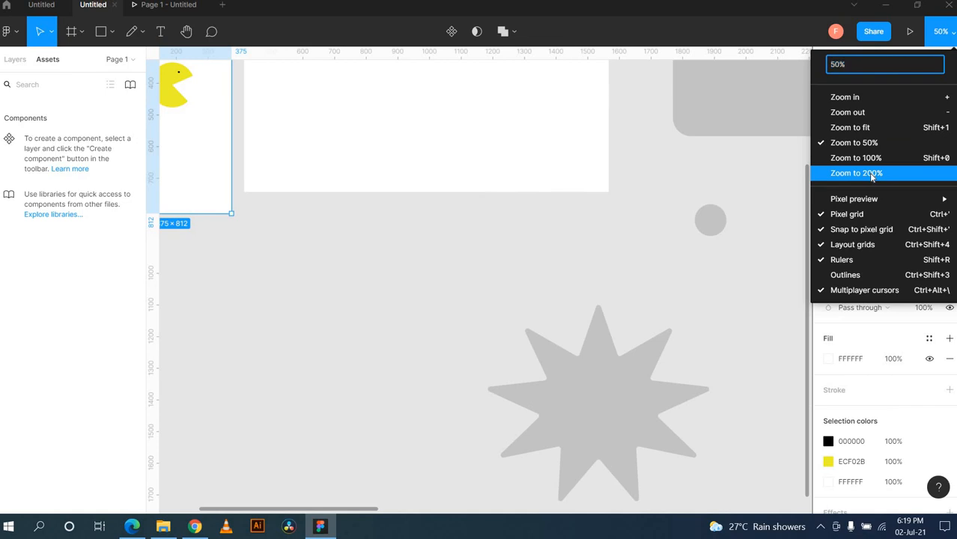
left_click(875, 173)
left_click(942, 31)
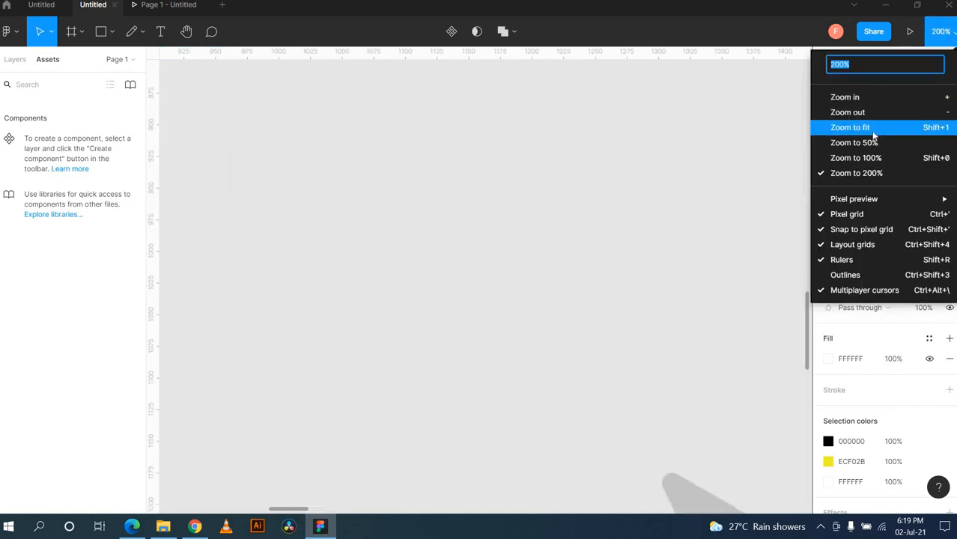
left_click(870, 129)
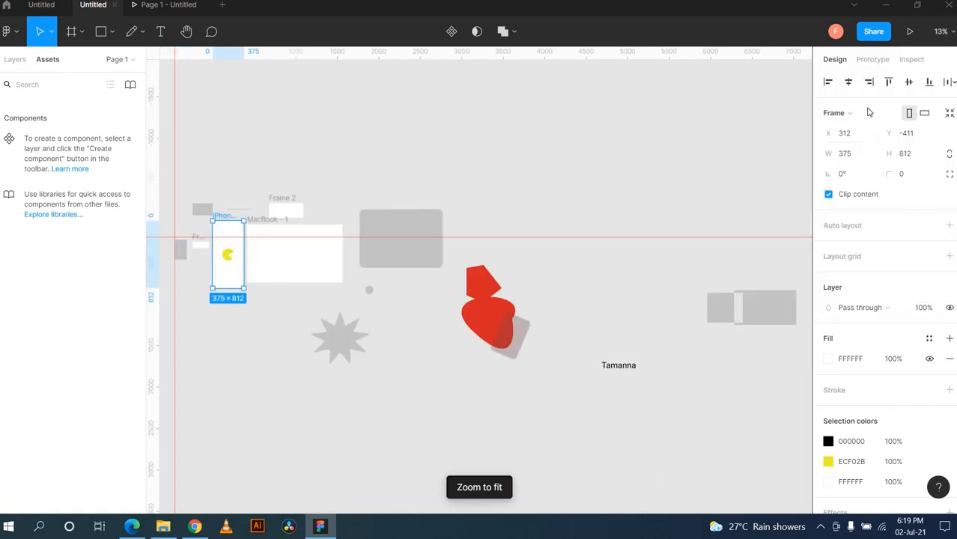
scroll(415, 292, "left", 3)
scroll(415, 292, "down", 1)
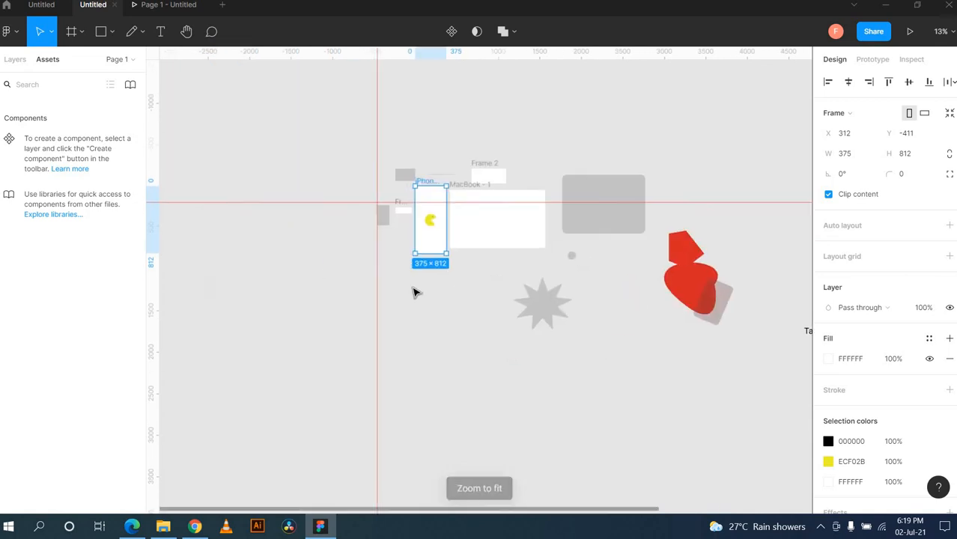
scroll(416, 292, "right", 3)
scroll(416, 292, "right", 1)
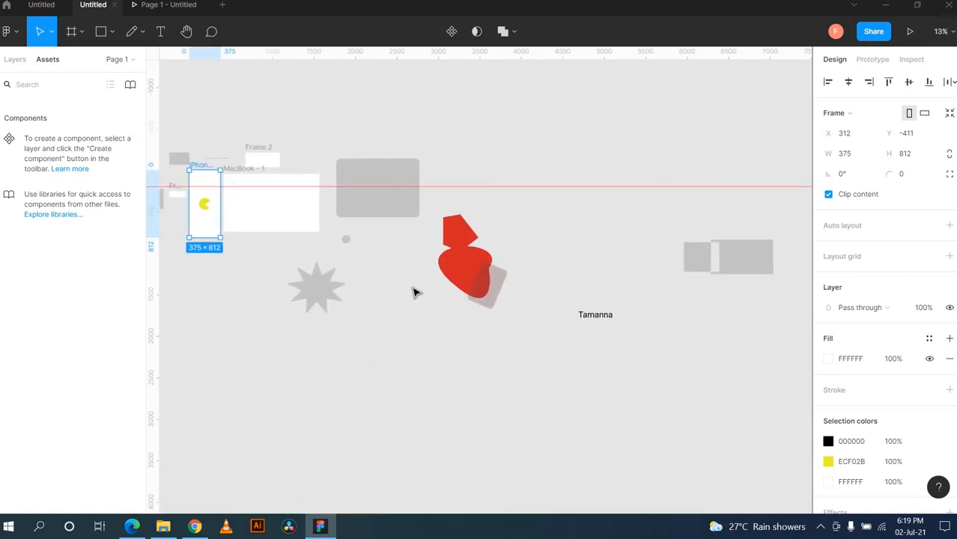
double_click(582, 314)
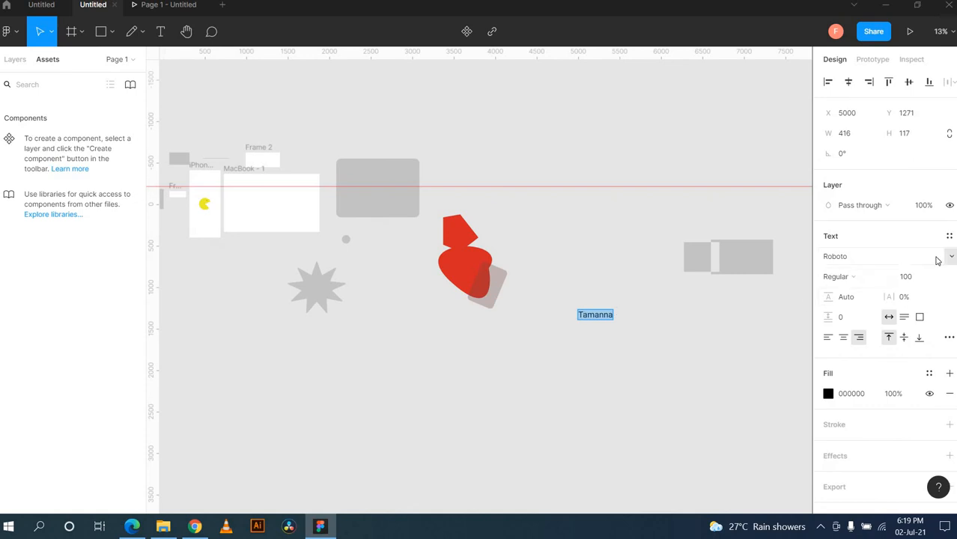
Step: Change the Tamanna font from Redressed and Ranchers to Poppins
left_click(951, 260)
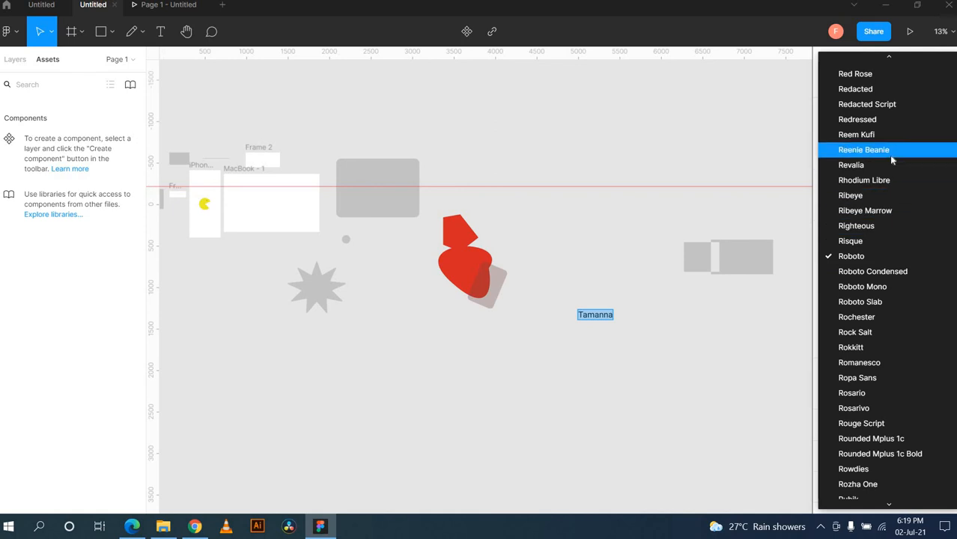
scroll(889, 155, "up", 7)
scroll(891, 157, "up", 5)
scroll(874, 432, "down", 12)
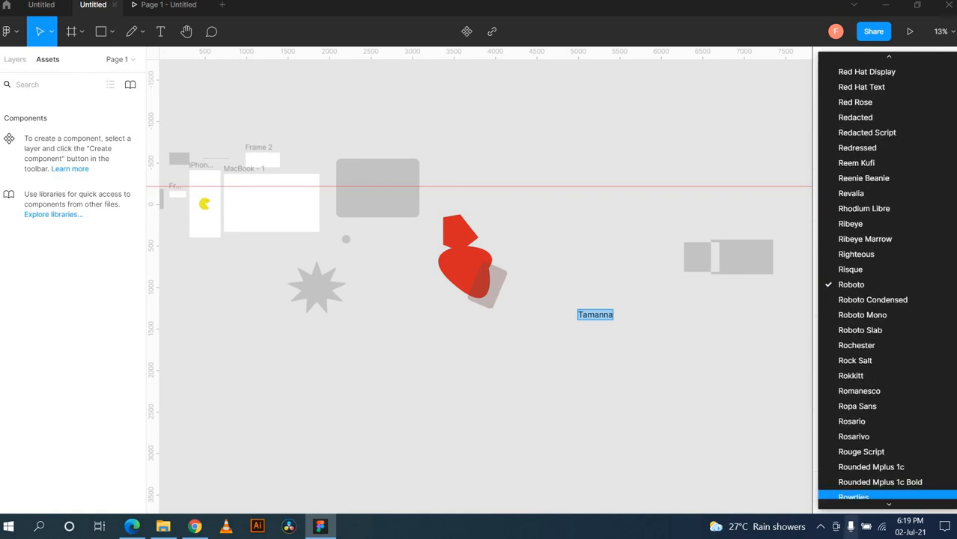
left_click(869, 148)
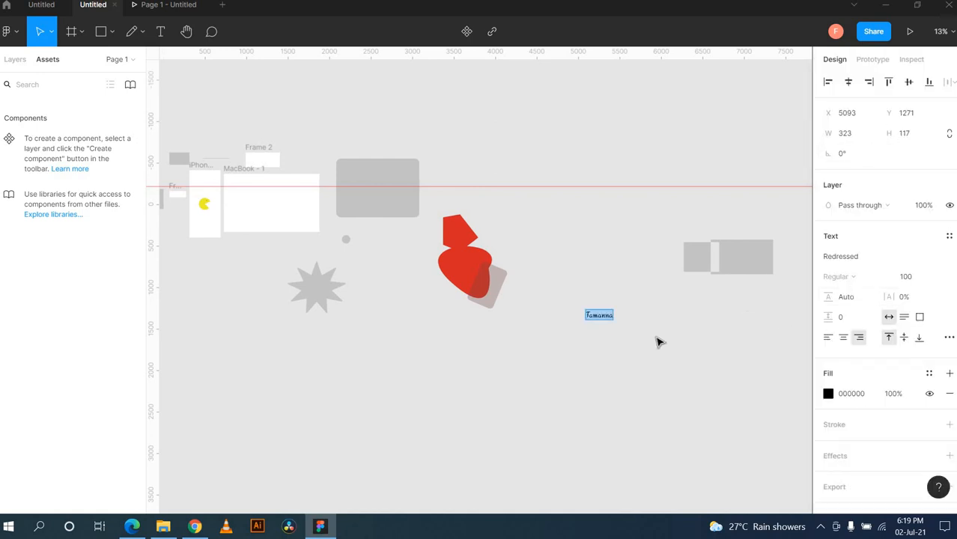
scroll(658, 342, "up", 3)
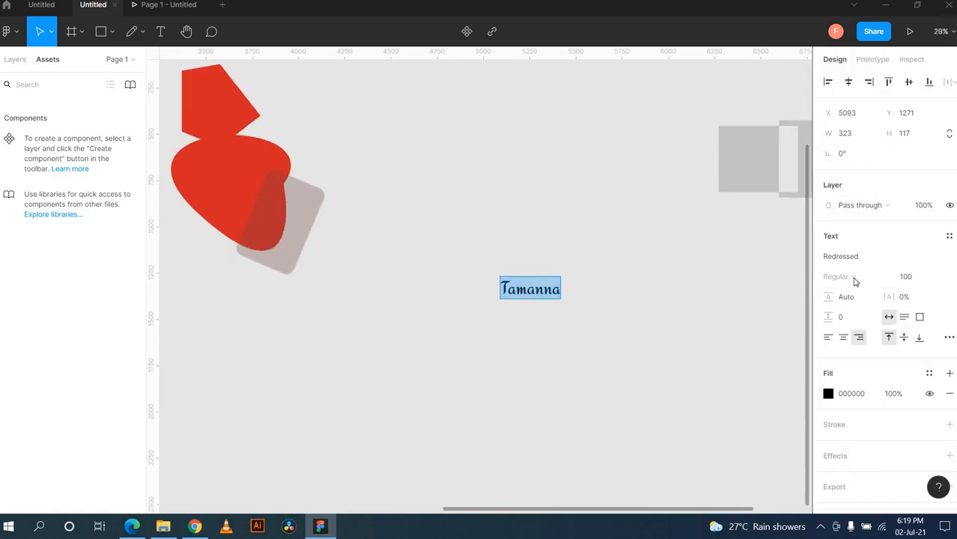
left_click(952, 257)
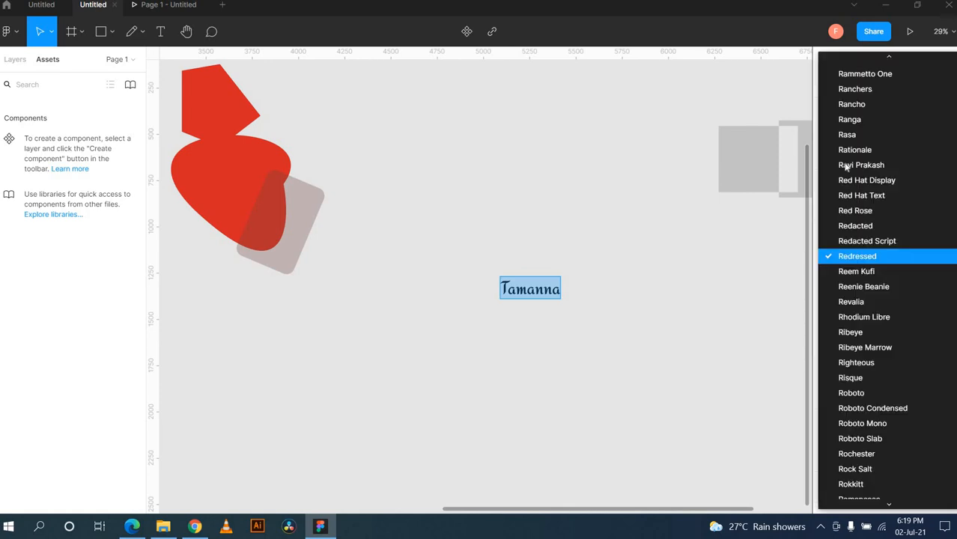
left_click(868, 89)
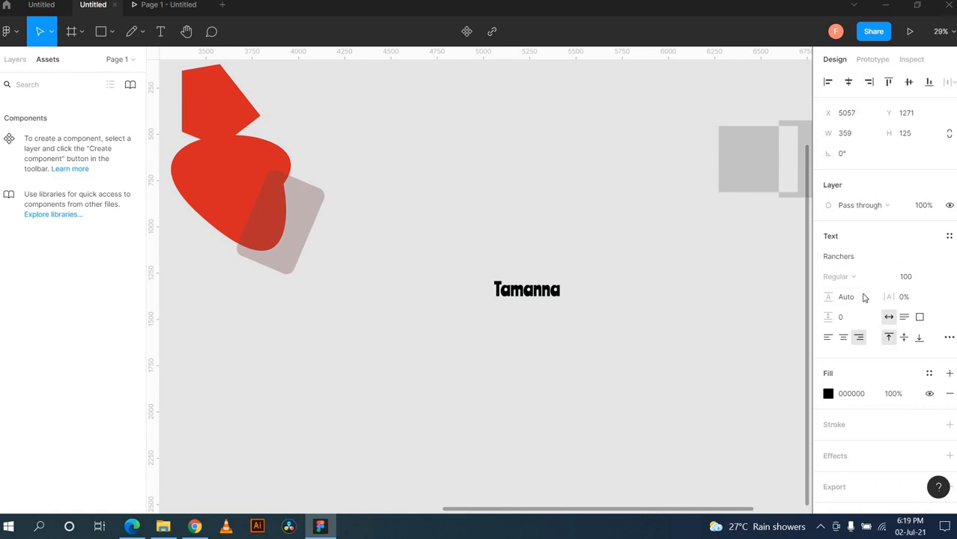
left_click(860, 258)
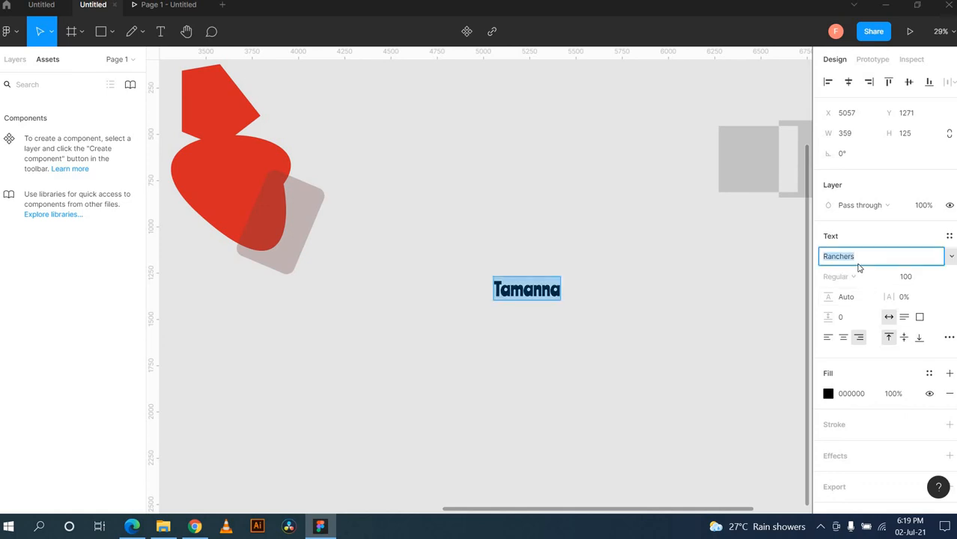
type("Poppin")
key("Return")
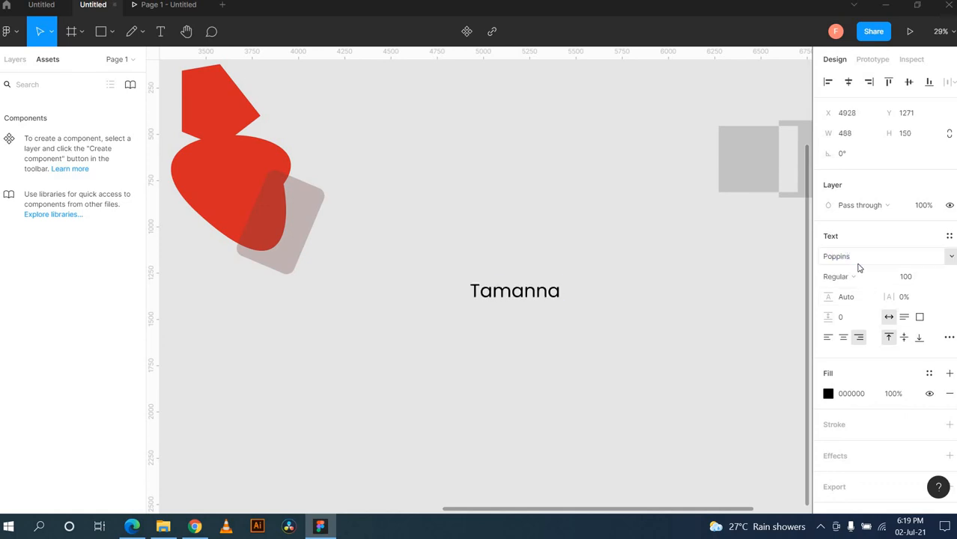
Step: Set the Poppins weight to Bold after trying ExtraLight and Light
left_click(859, 277)
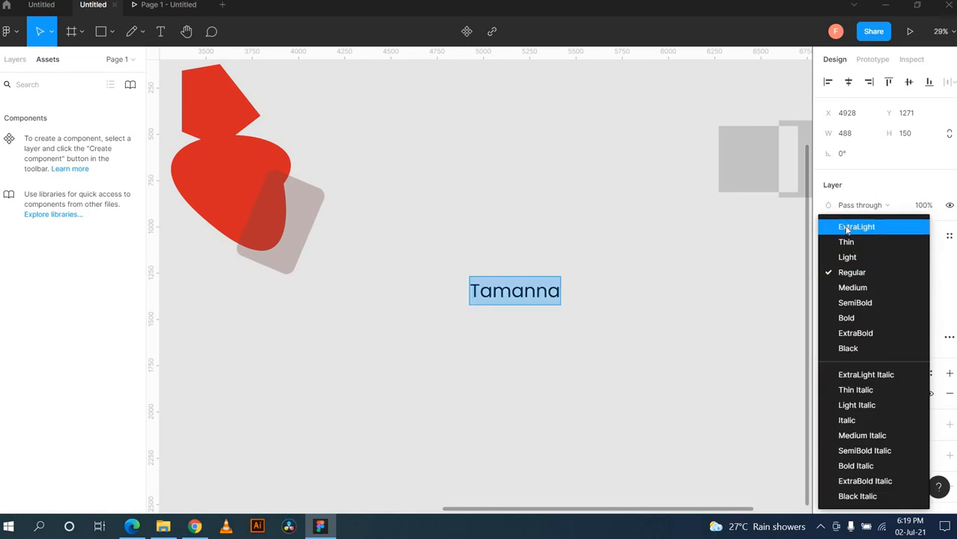
left_click(847, 230)
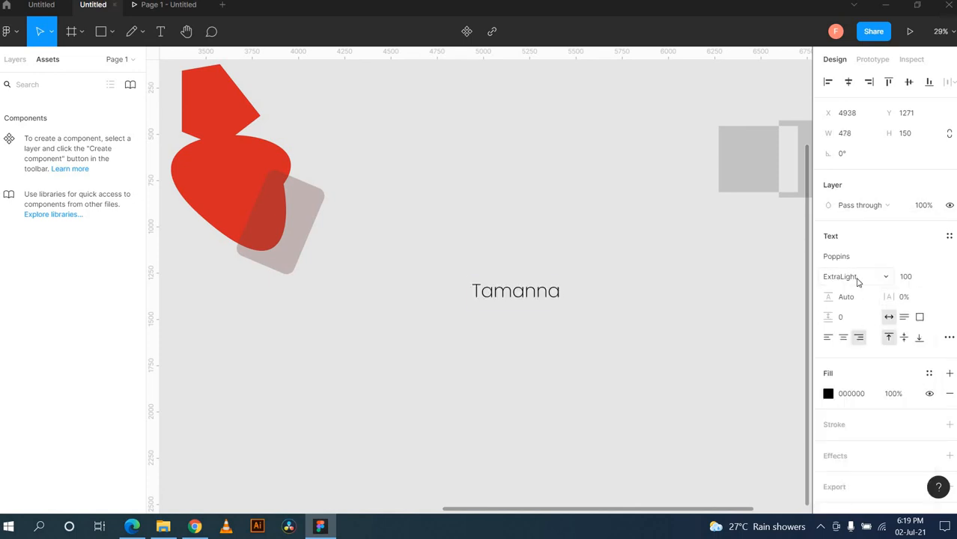
left_click(854, 272)
left_click(850, 257)
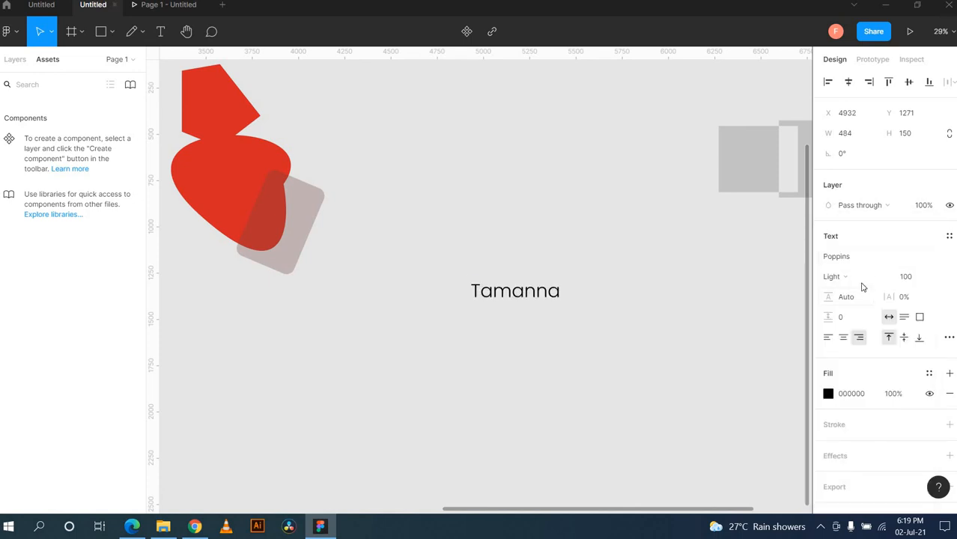
left_click(861, 280)
left_click(863, 317)
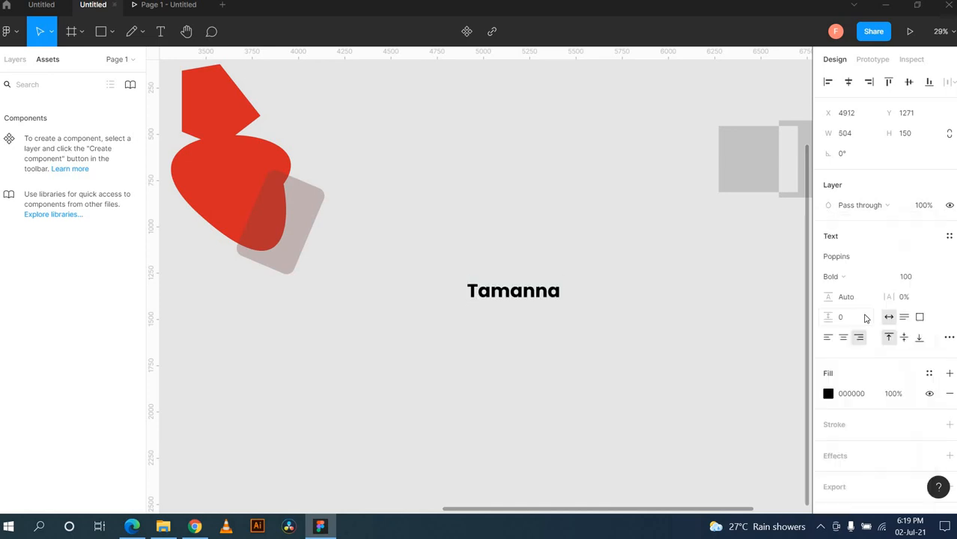
left_click(926, 278)
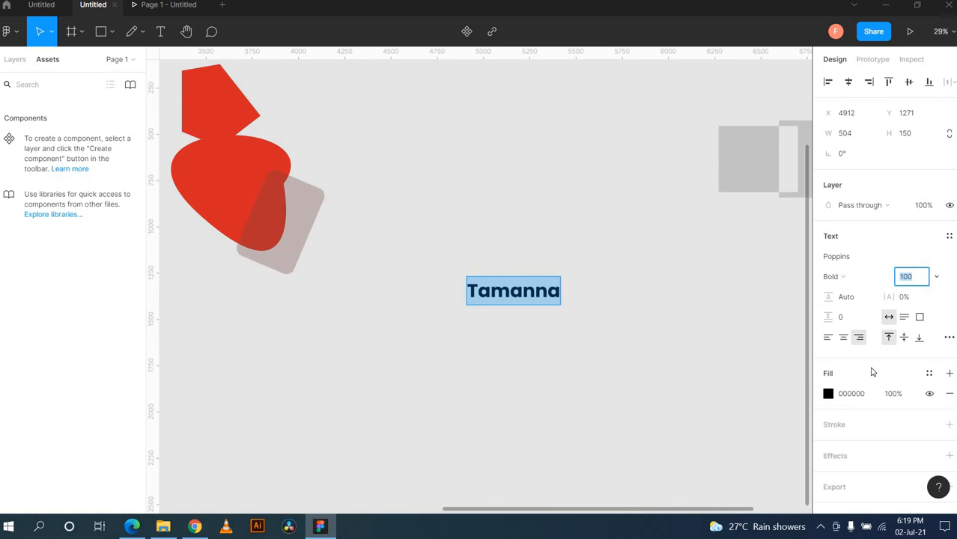
scroll(871, 372, "down", 1)
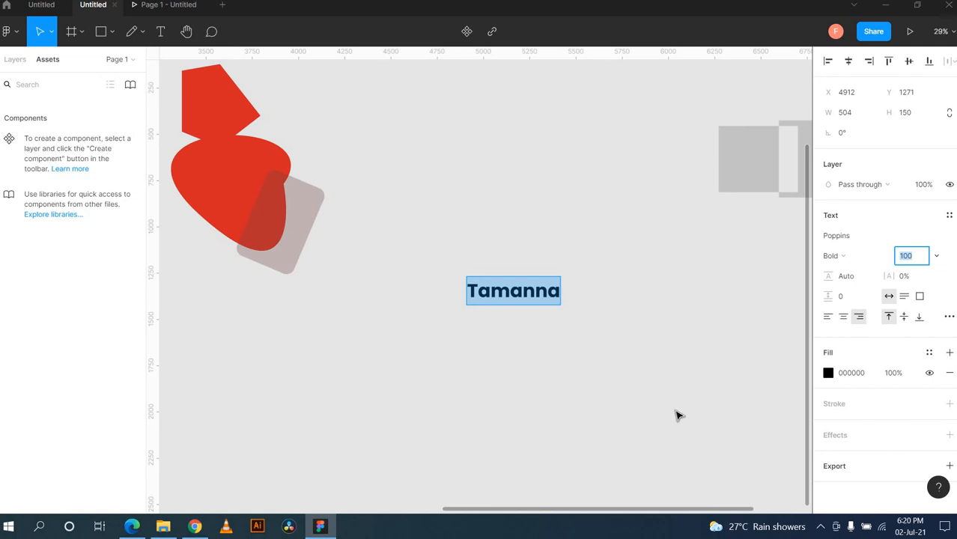
Step: Finish editing the text and select the phone frame holding Pac-Man
key("Escape")
scroll(676, 414, "down", 5)
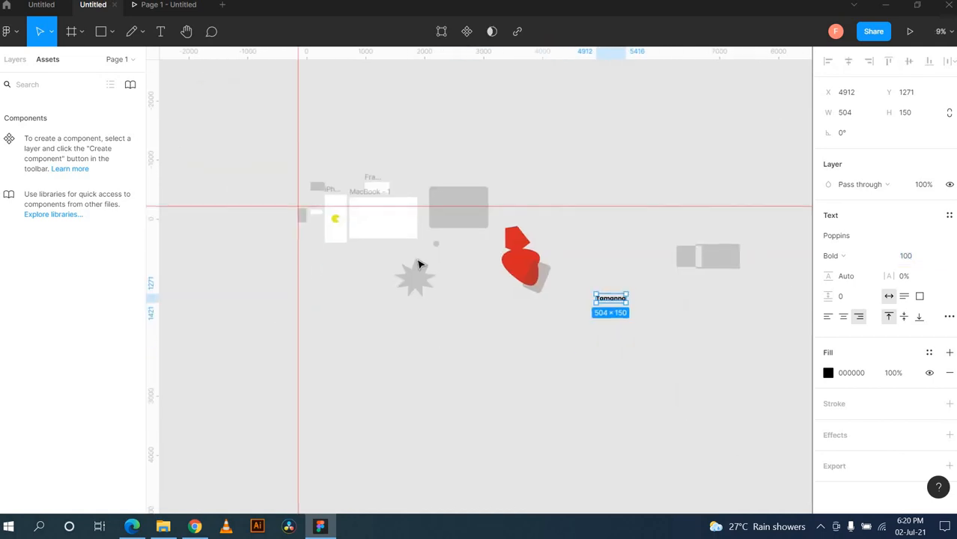
scroll(404, 239, "up", 4)
scroll(405, 195, "left", 3)
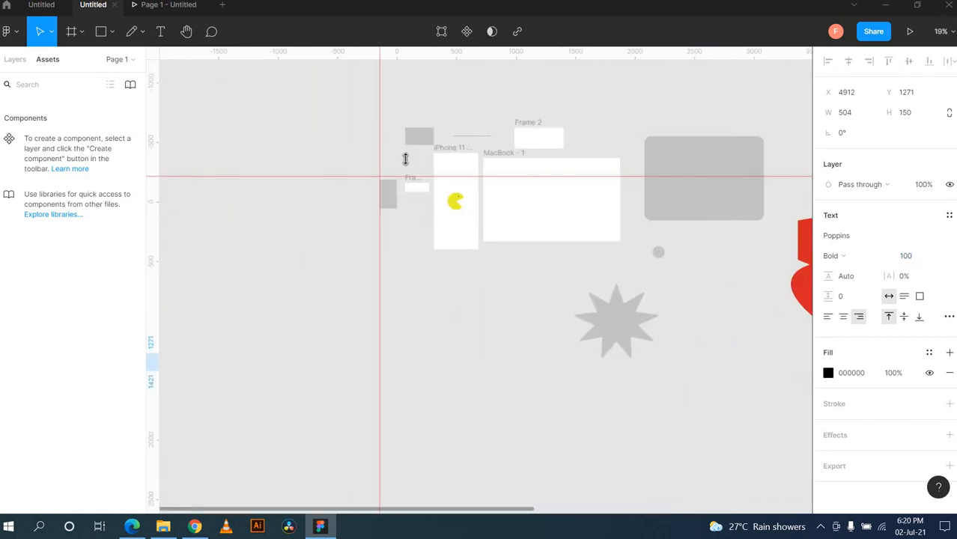
left_click(448, 150)
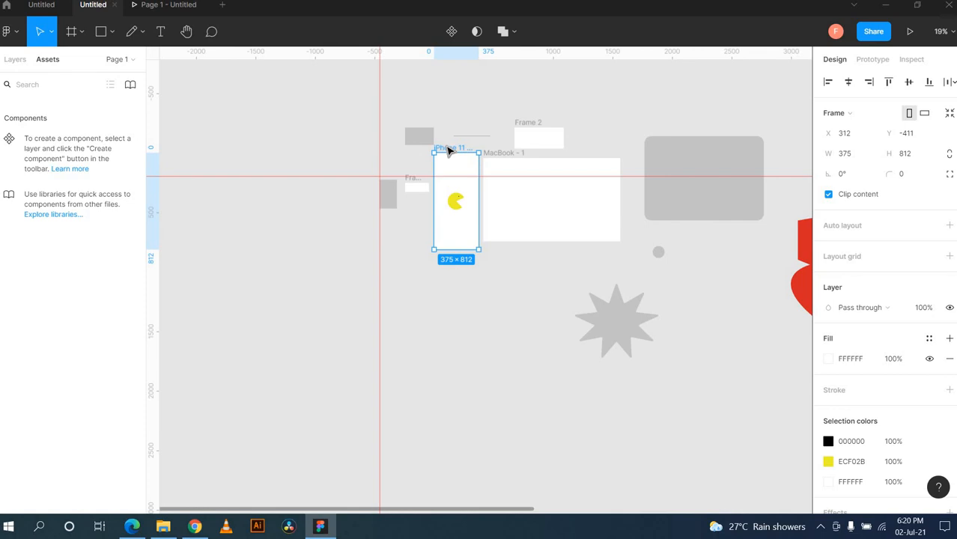
scroll(926, 310, "down", 1)
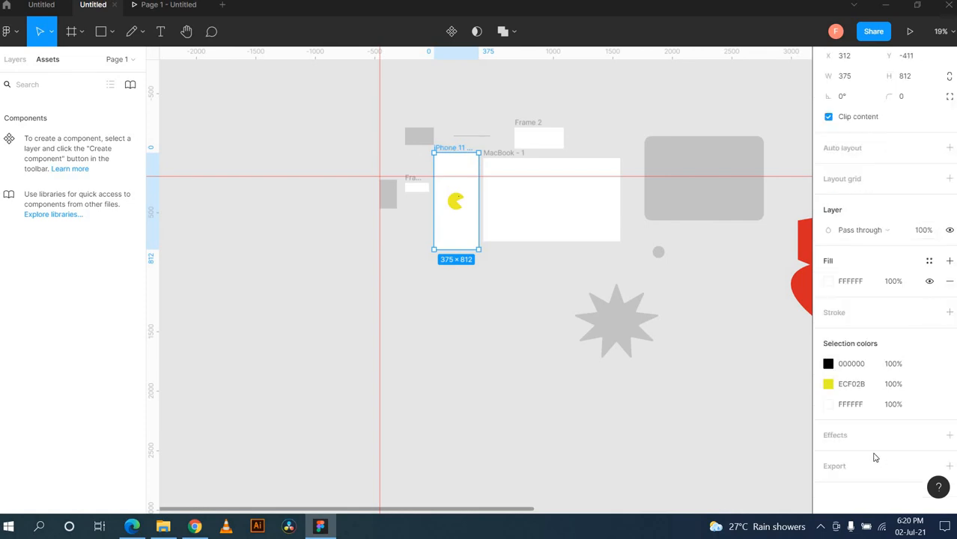
Step: Add a 1x PNG export setting to the frame
left_click(948, 466)
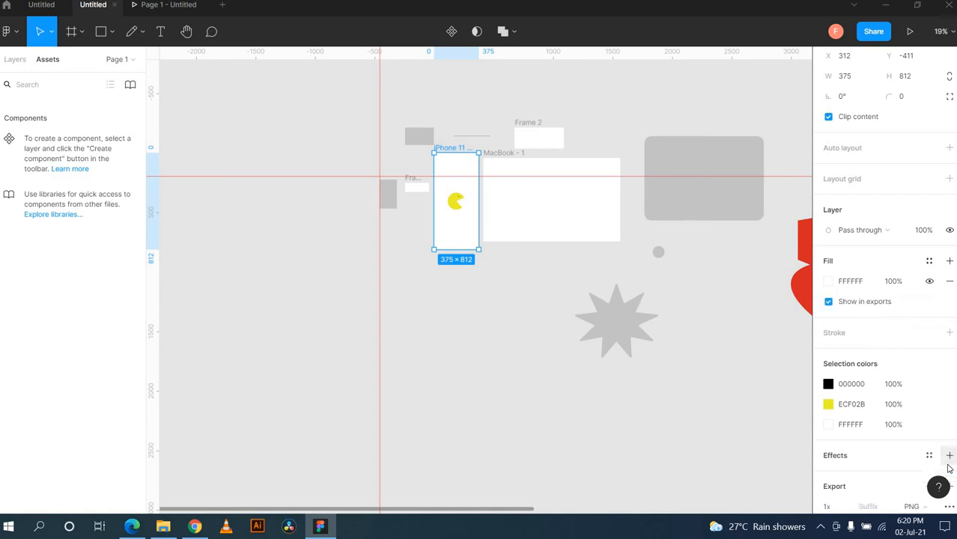
scroll(936, 441, "down", 1)
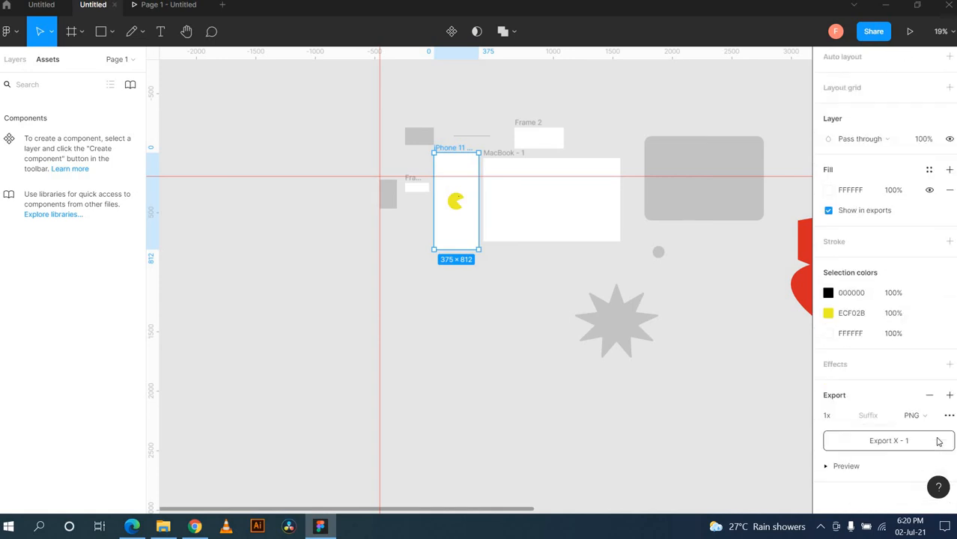
left_click(847, 419)
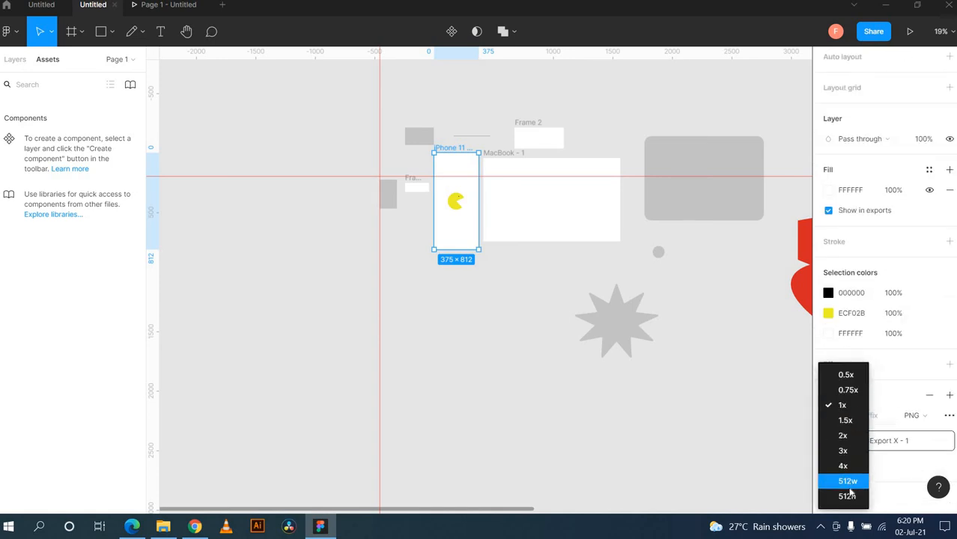
left_click(777, 369)
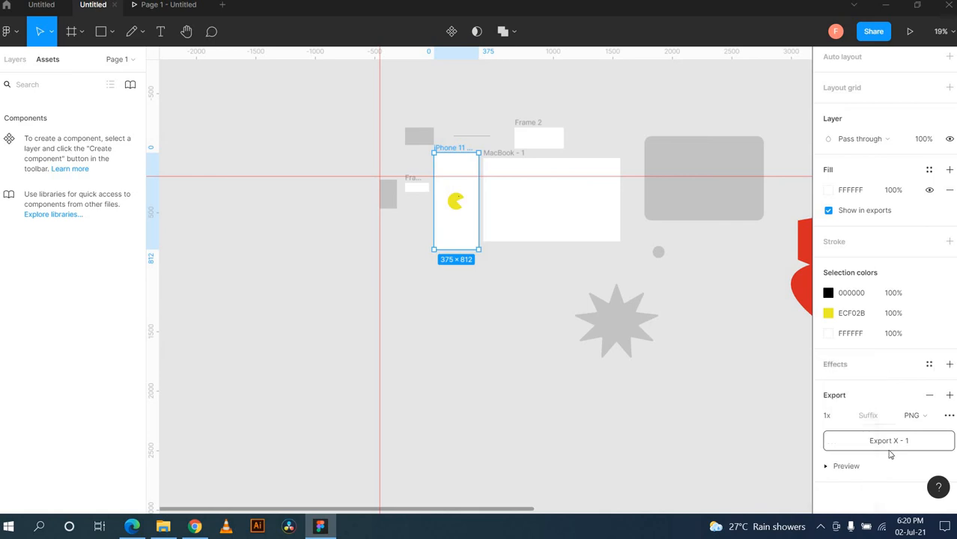
left_click(930, 417)
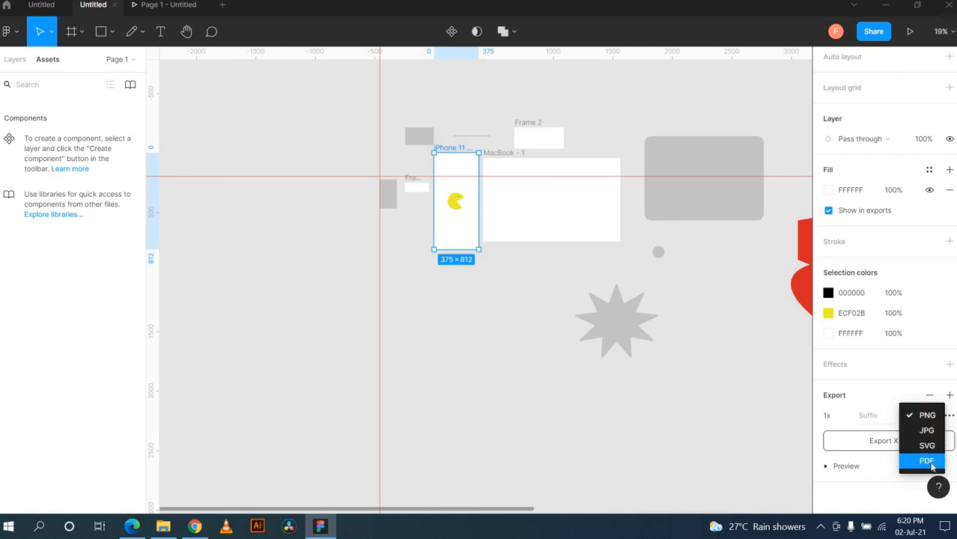
left_click(927, 415)
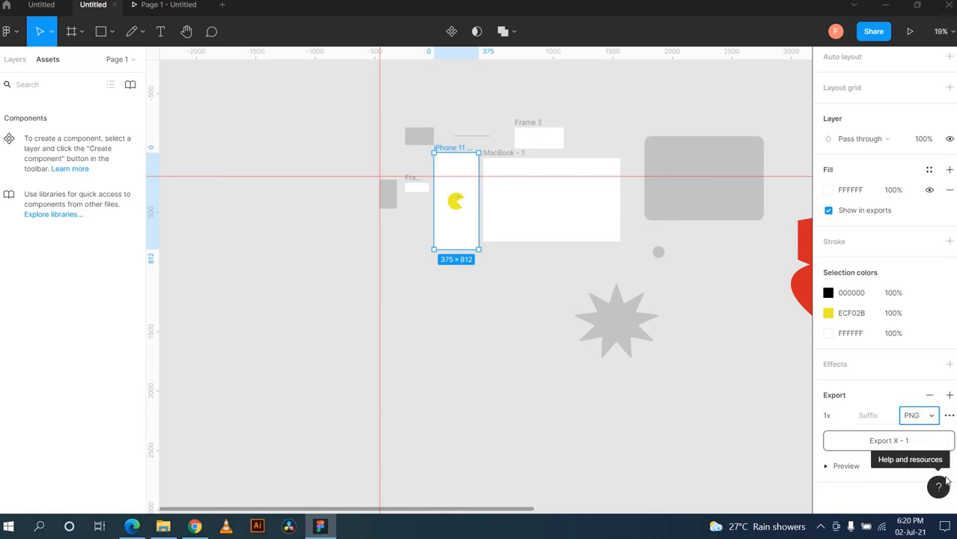
left_click(949, 416)
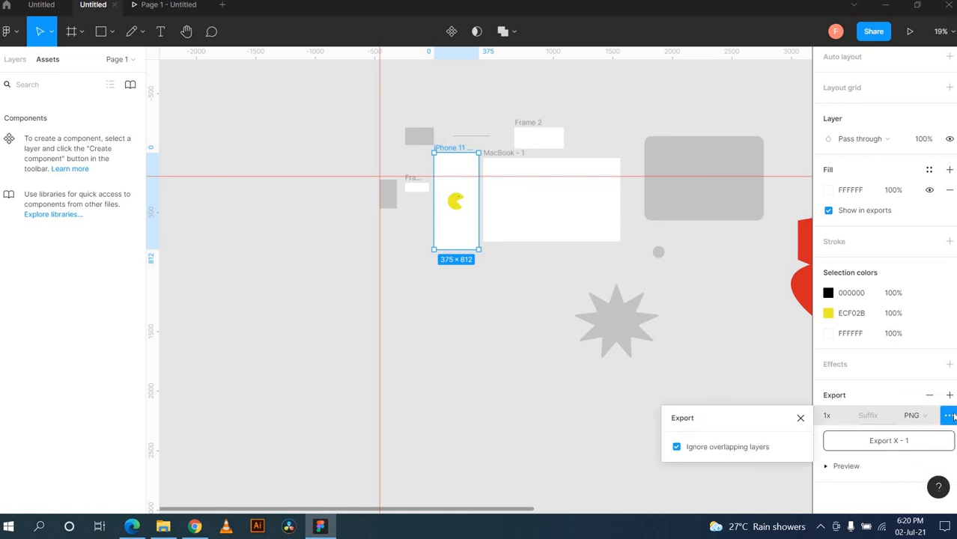
left_click(874, 373)
Step: Export the frame as PNG 'X - 1' to the Desktop and open the image
left_click(891, 447)
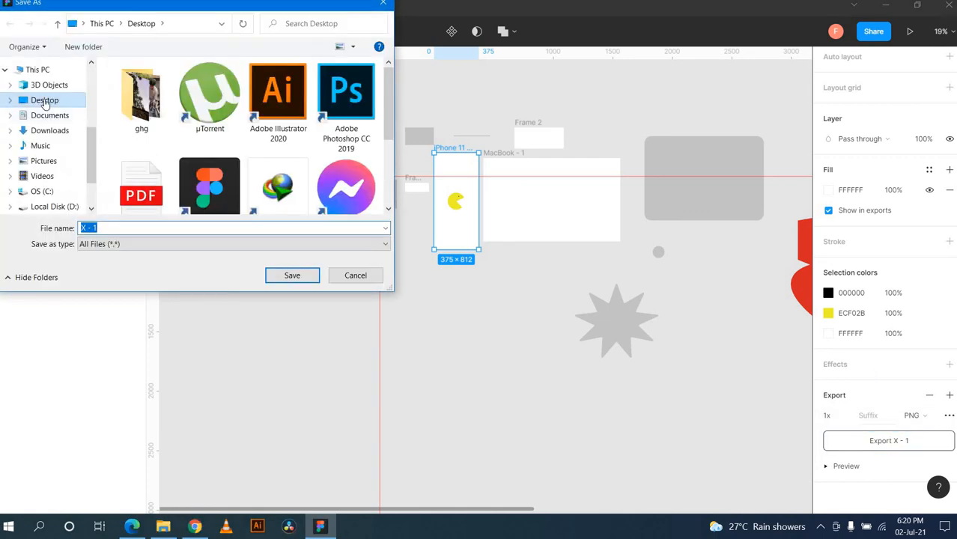
double_click(45, 105)
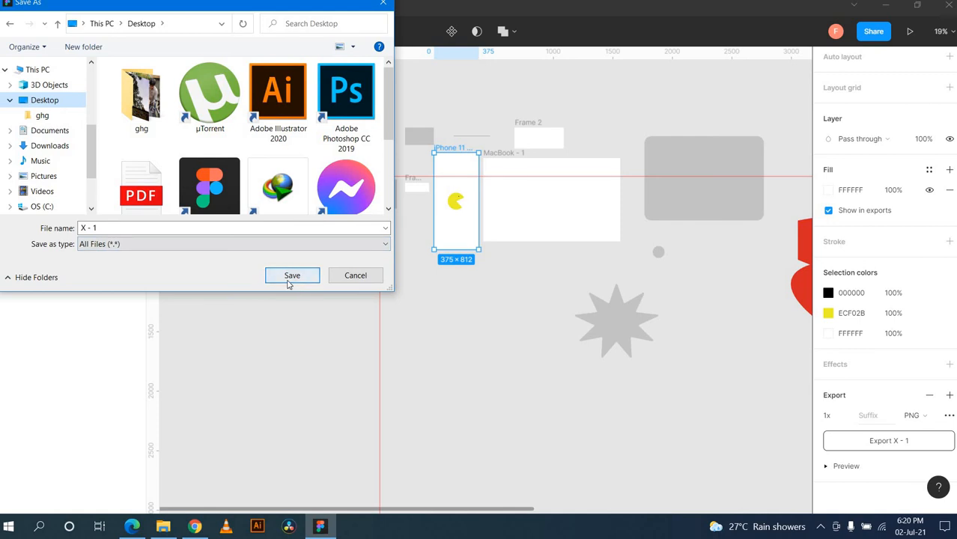
left_click(290, 276)
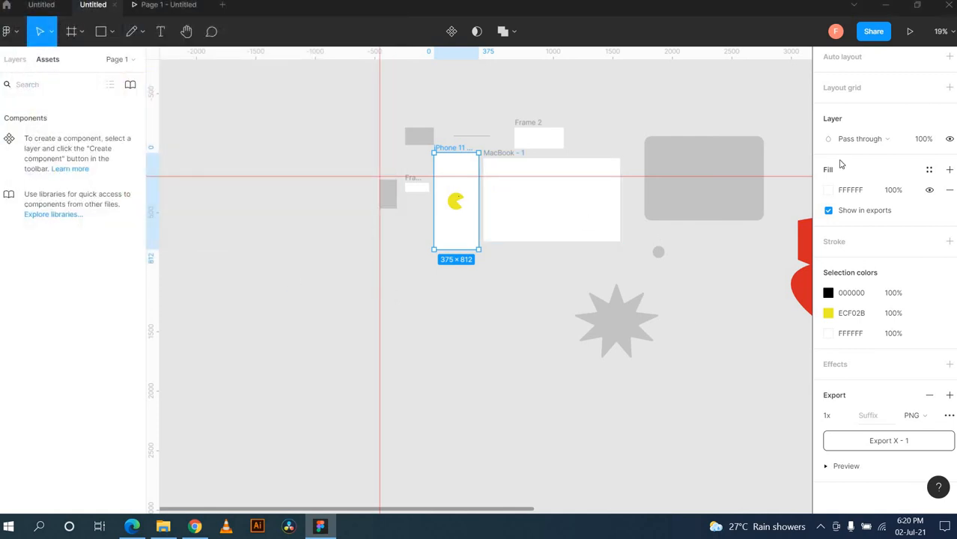
left_click(885, 6)
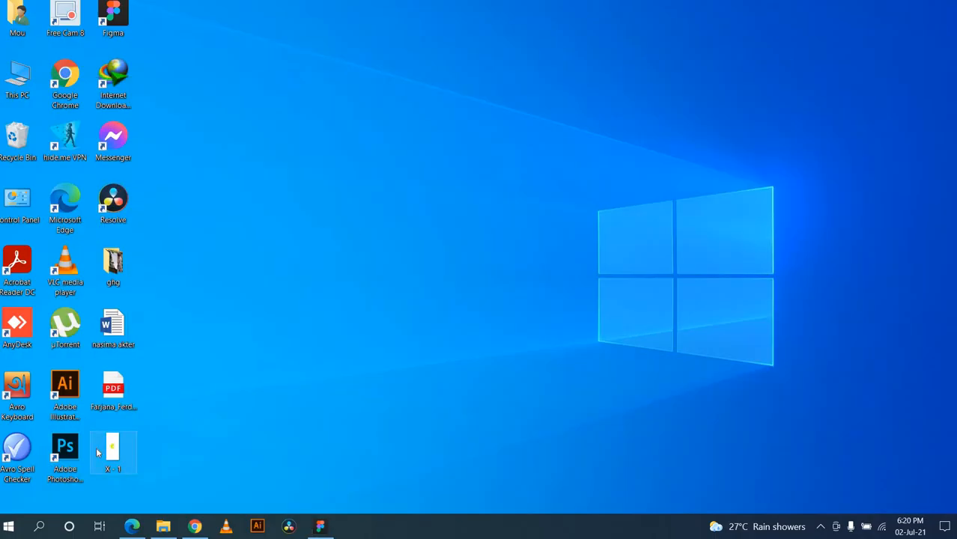
double_click(97, 448)
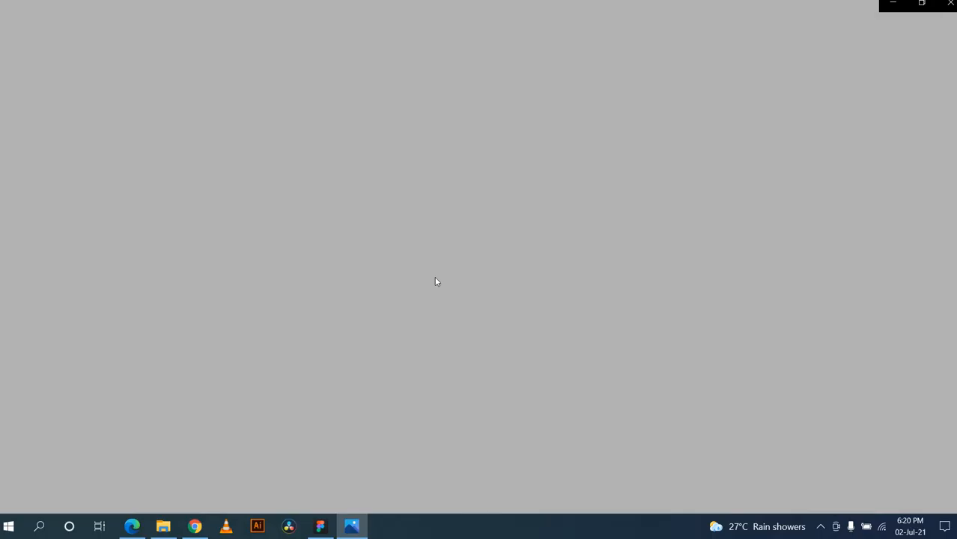